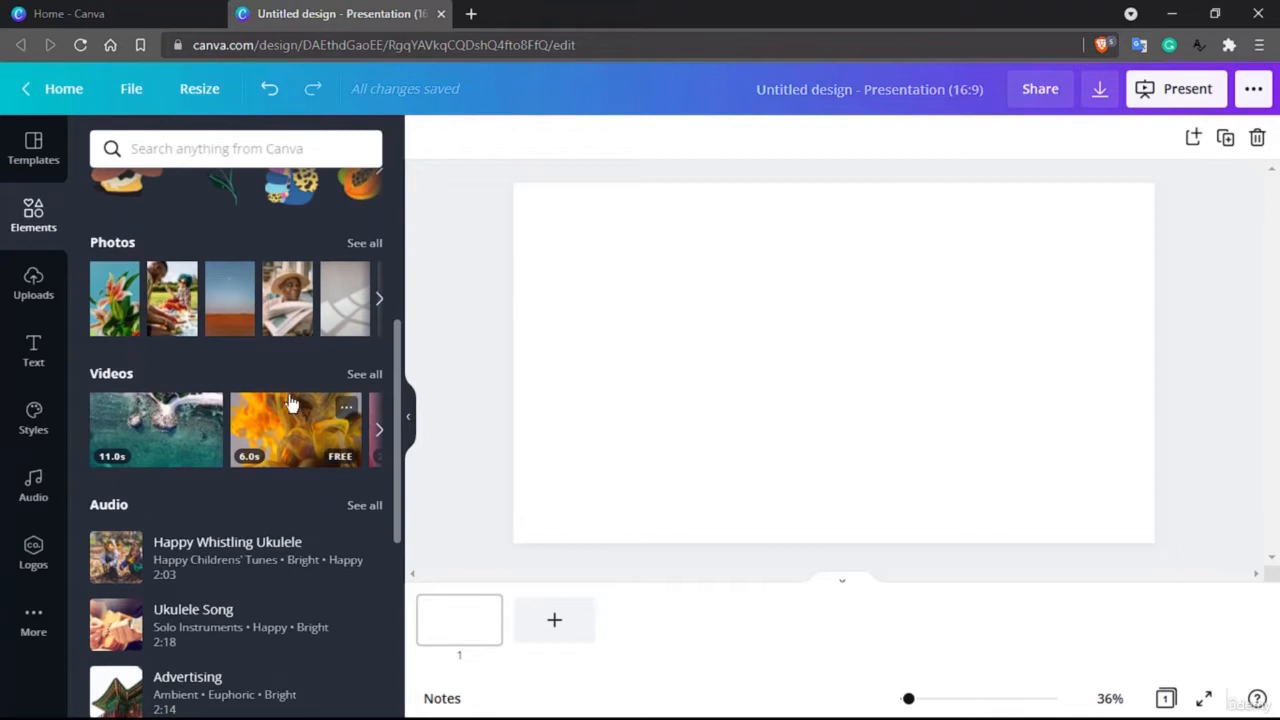
Step: Look through the element categories, from recently used items, shapes and graphics down to charts, frames and grids
{"action": "scroll", "coordinate": [289, 398], "scroll_direction": "down", "scroll_amount": 5}
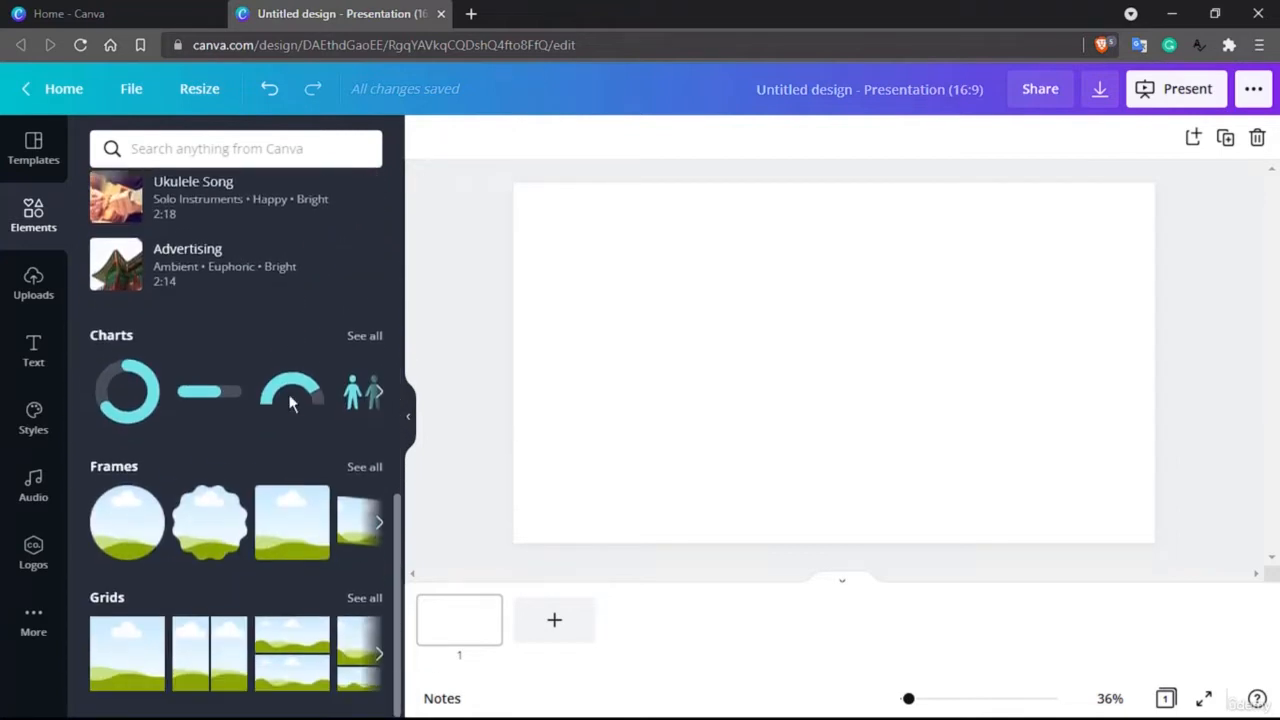
{"action": "scroll", "coordinate": [289, 401], "scroll_direction": "up", "scroll_amount": 6}
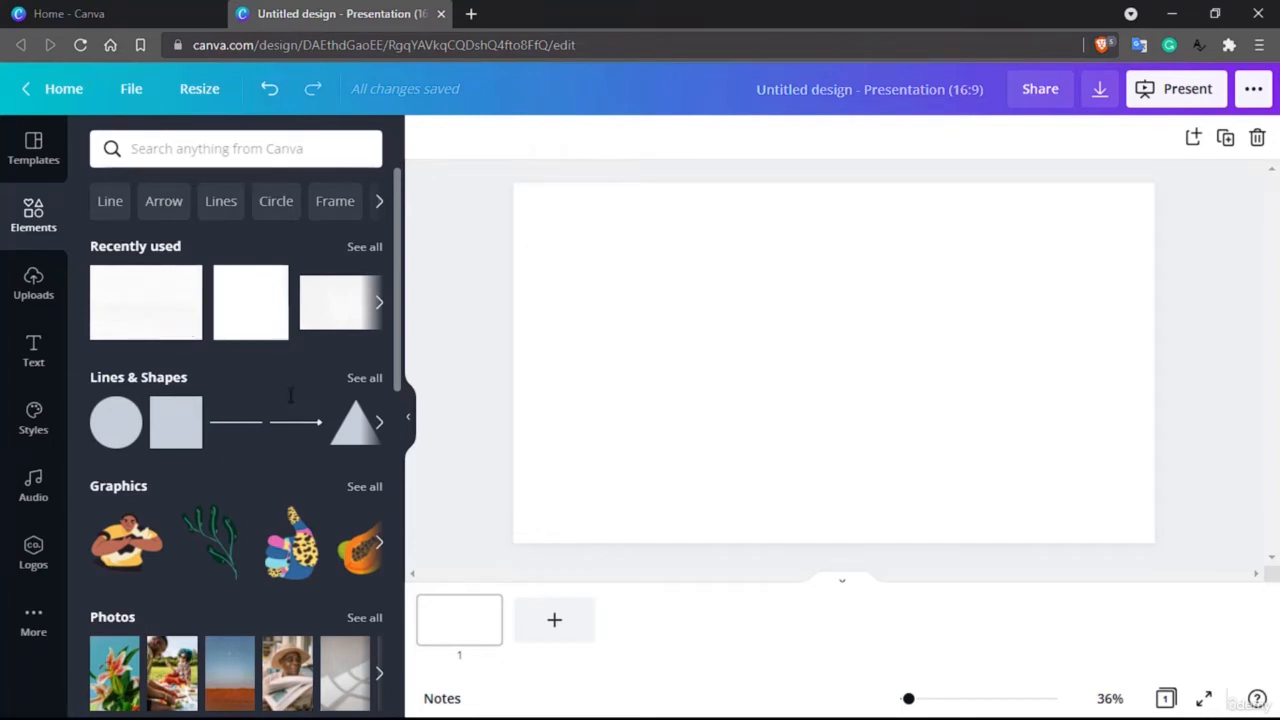
{"action": "scroll", "coordinate": [240, 347], "scroll_direction": "down", "scroll_amount": 3}
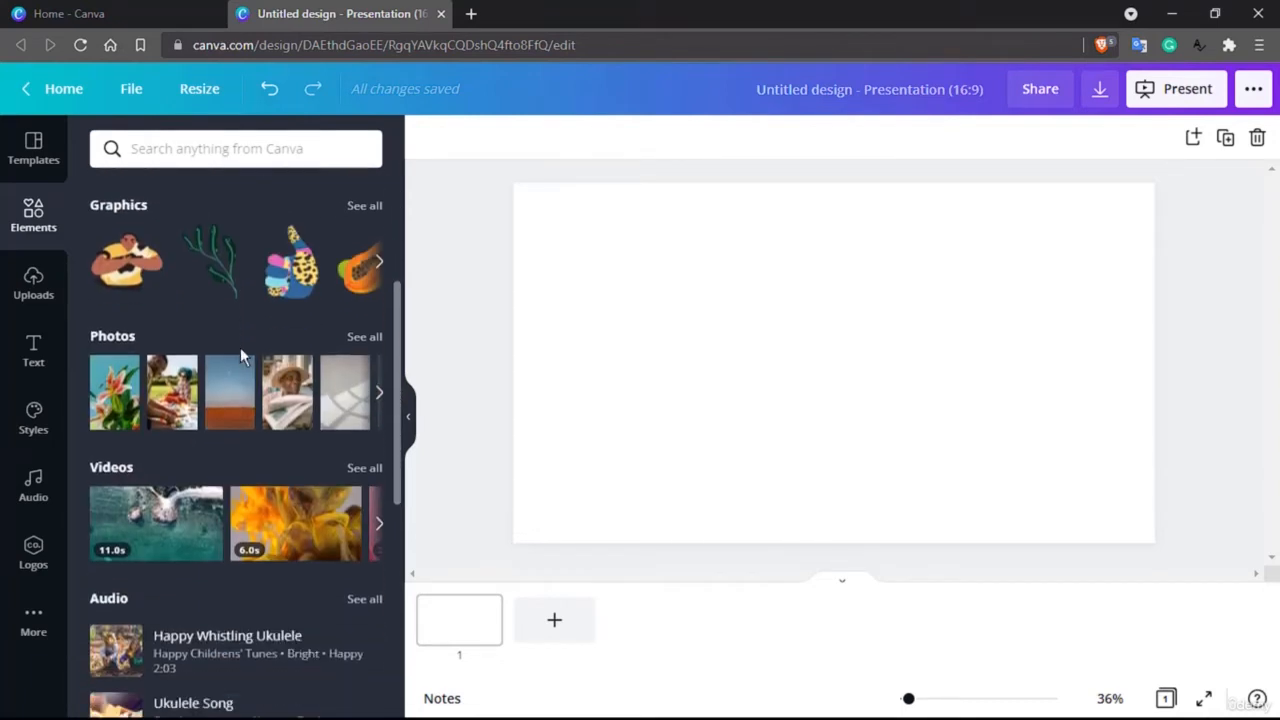
{"action": "scroll", "coordinate": [240, 347], "scroll_direction": "up", "scroll_amount": 2}
{"action": "scroll", "coordinate": [240, 347], "scroll_direction": "up", "scroll_amount": 1}
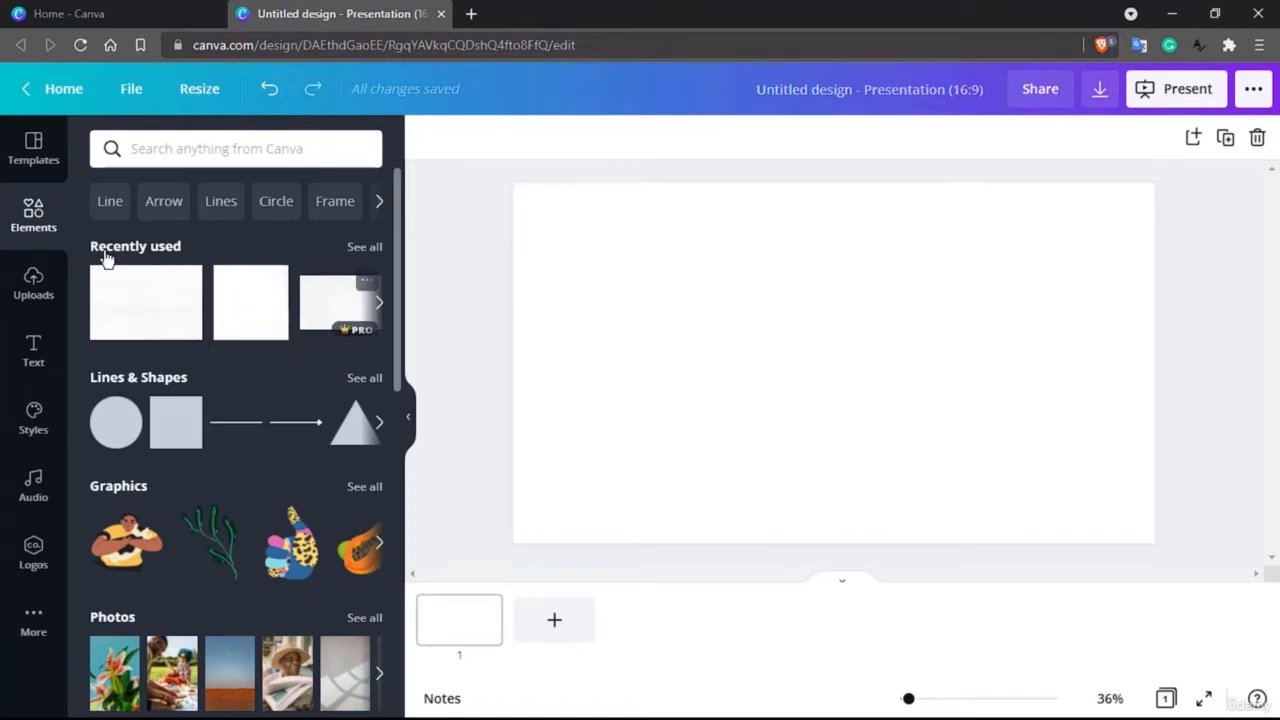
{"action": "scroll", "coordinate": [107, 259], "scroll_direction": "down", "scroll_amount": 1}
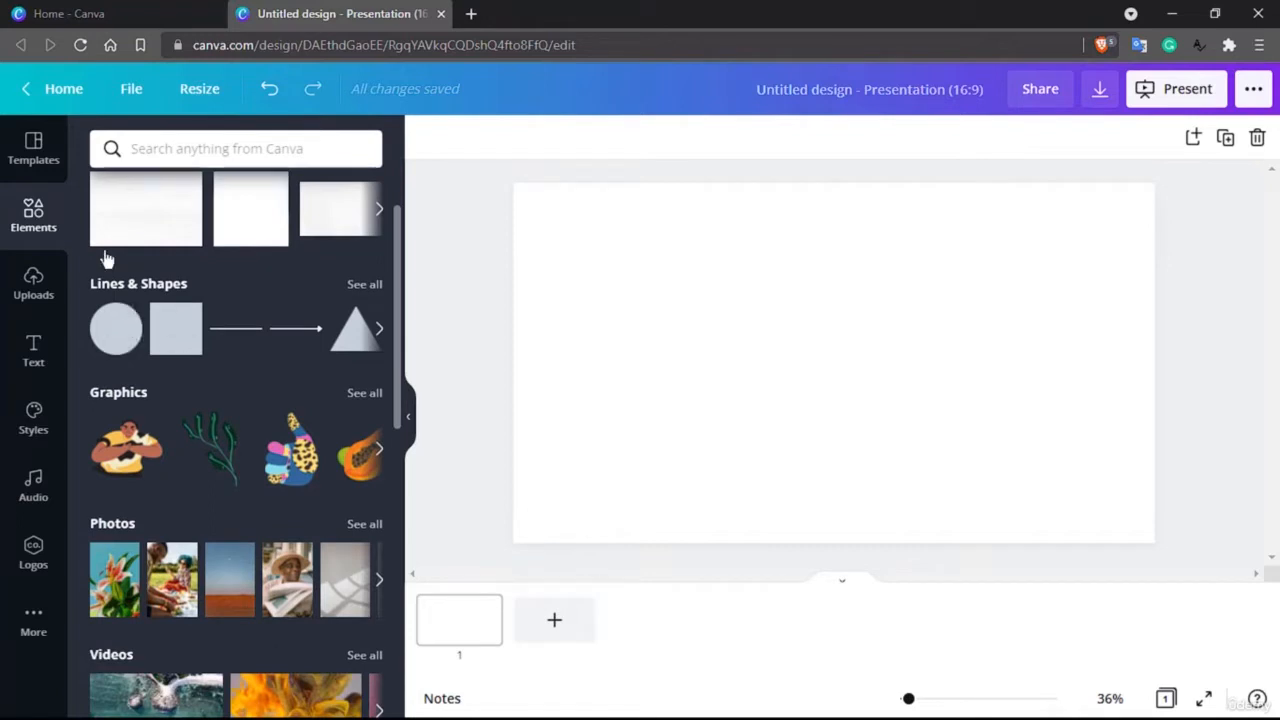
{"action": "scroll", "coordinate": [107, 259], "scroll_direction": "down", "scroll_amount": 1}
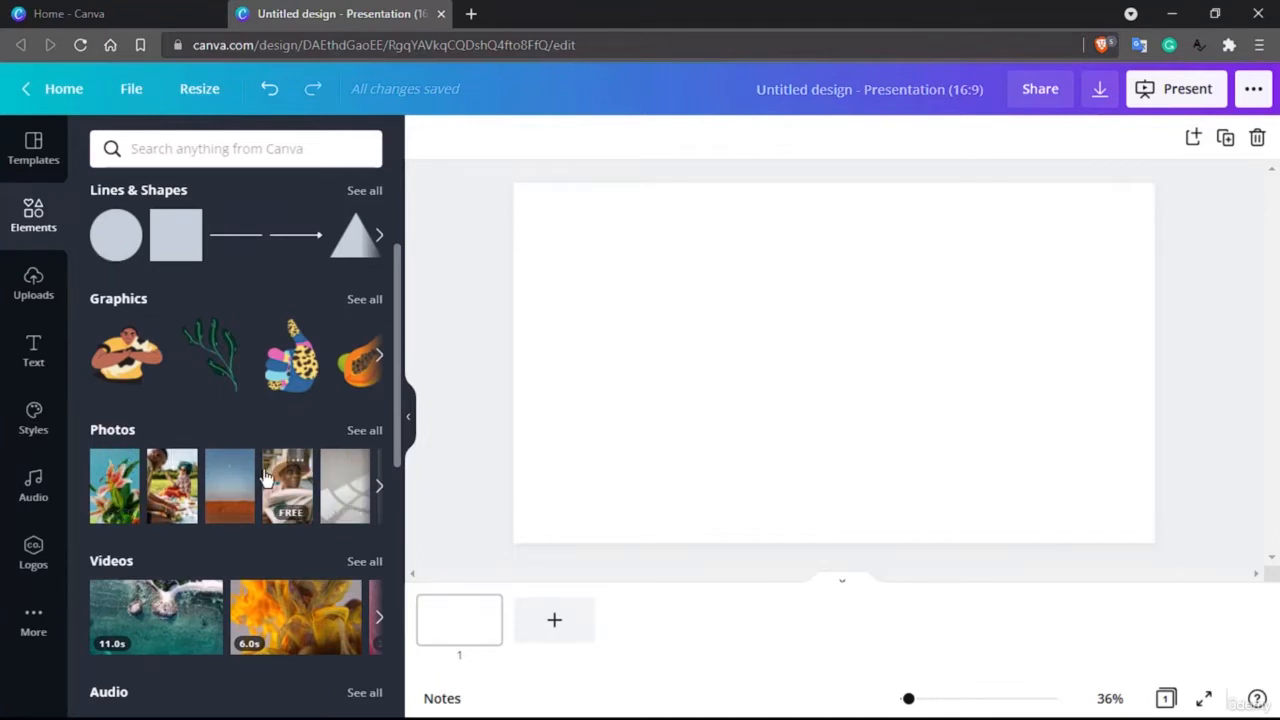
{"action": "scroll", "coordinate": [266, 478], "scroll_direction": "down", "scroll_amount": 2}
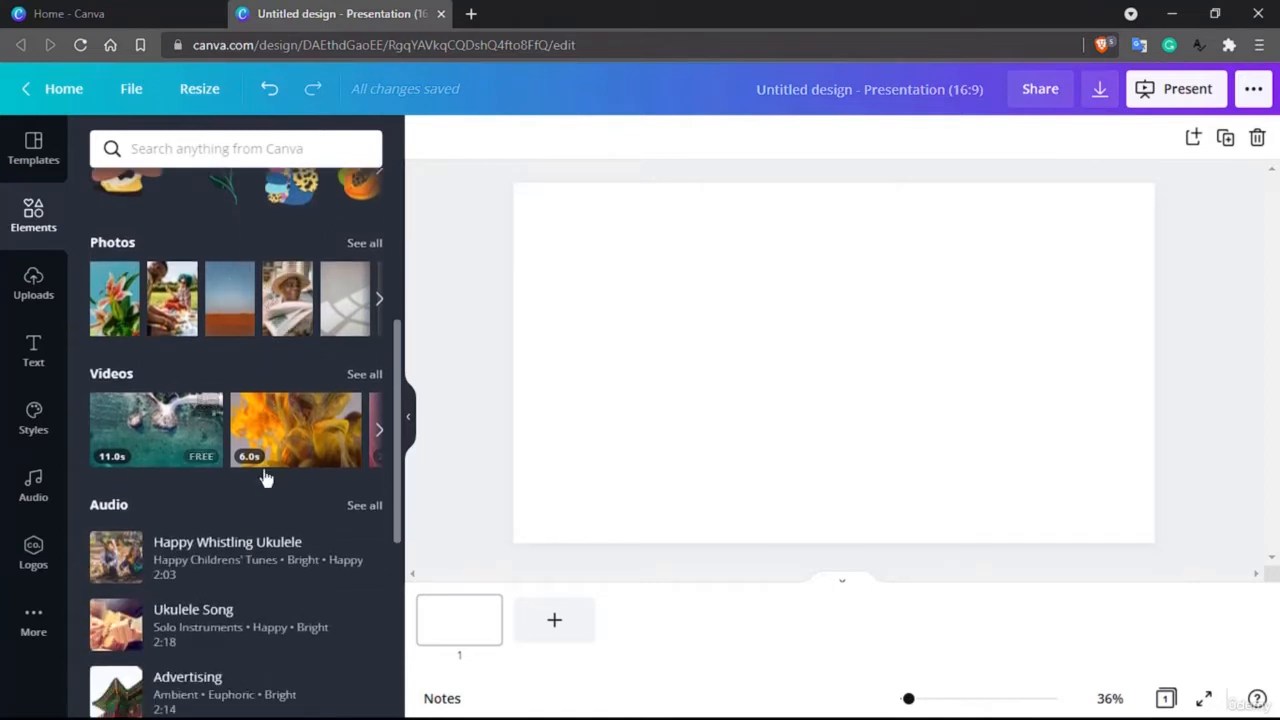
{"action": "scroll", "coordinate": [245, 505], "scroll_direction": "down", "scroll_amount": 2}
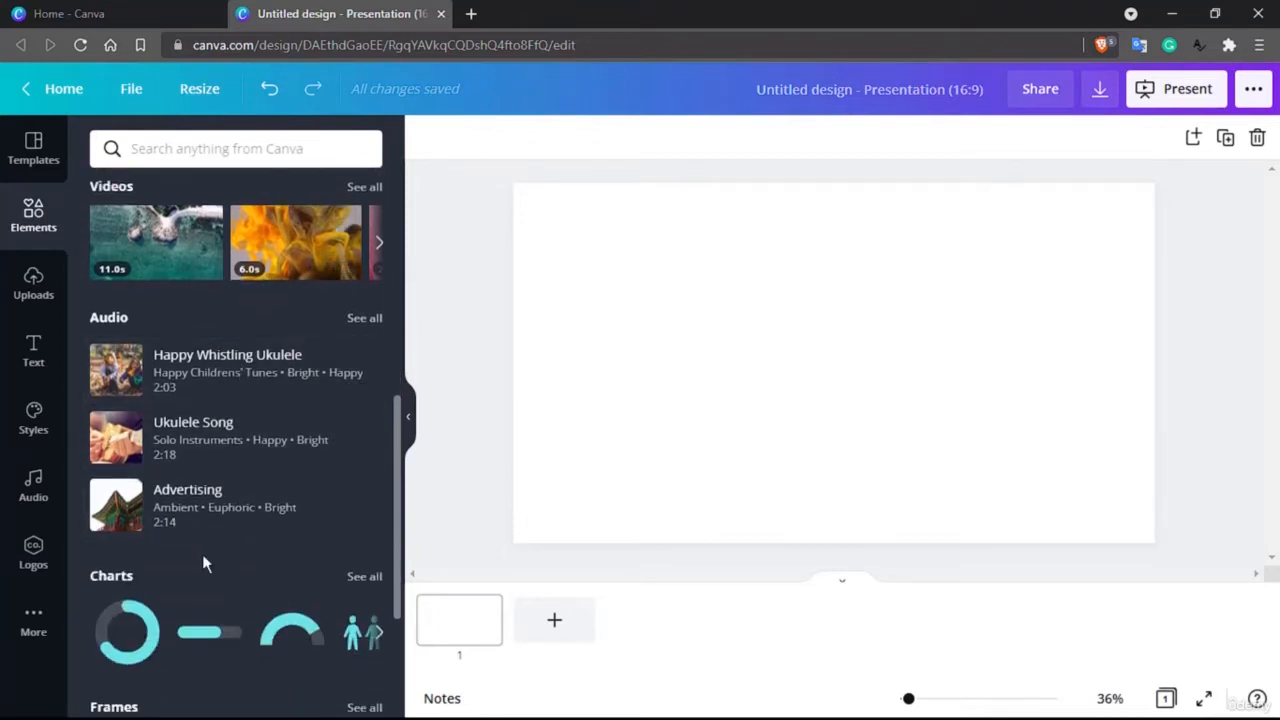
{"action": "scroll", "coordinate": [204, 564], "scroll_direction": "down", "scroll_amount": 2}
{"action": "scroll", "coordinate": [204, 564], "scroll_direction": "down", "scroll_amount": 1}
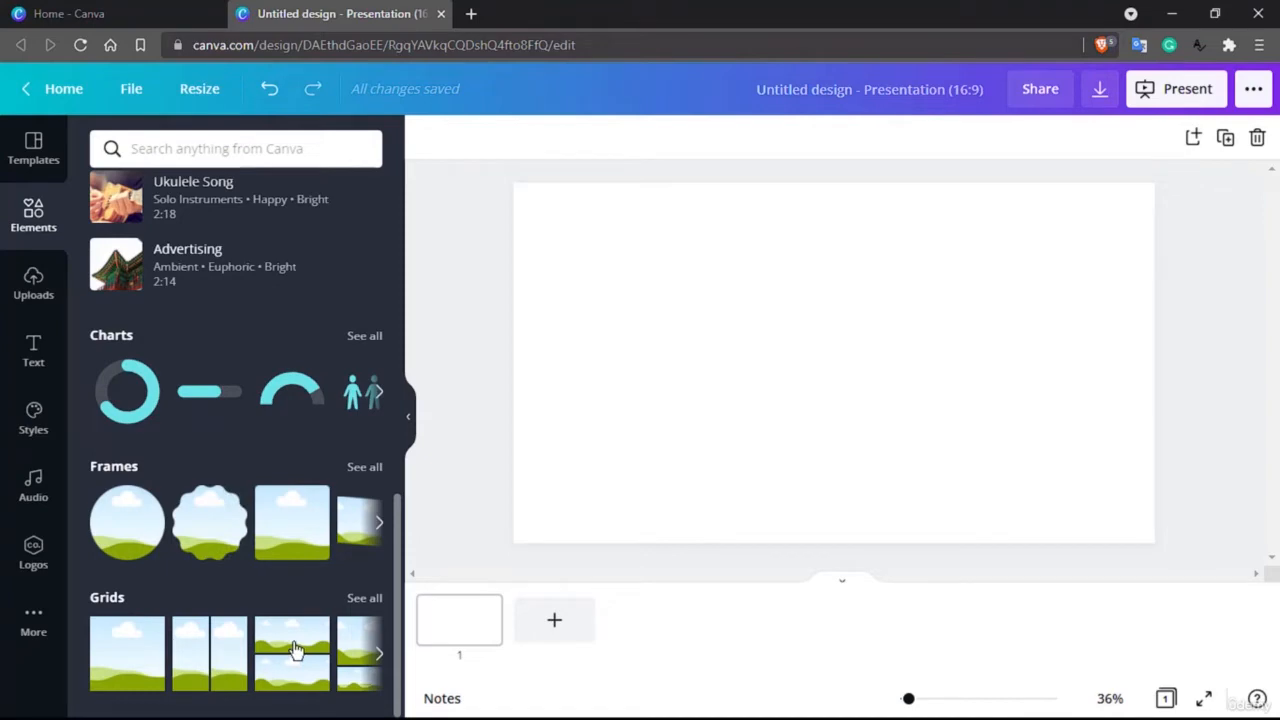
{"action": "scroll", "coordinate": [295, 650], "scroll_direction": "up", "scroll_amount": 5}
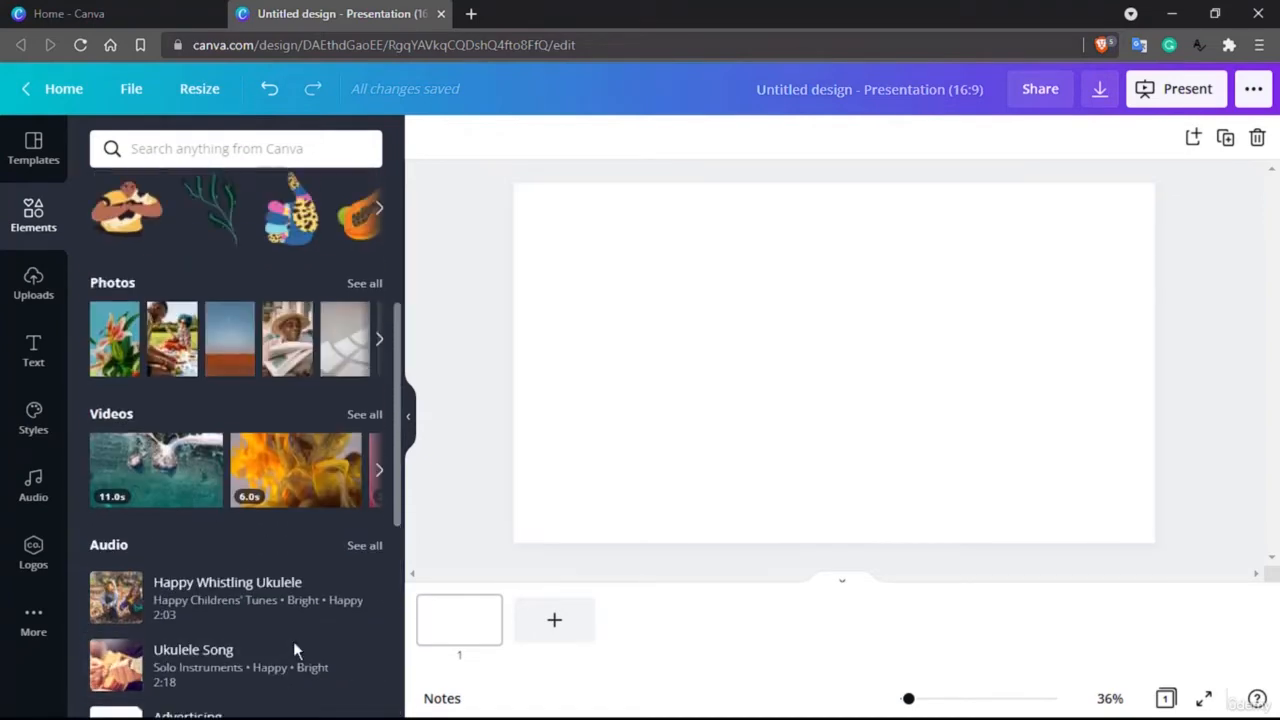
{"action": "scroll", "coordinate": [295, 645], "scroll_direction": "up", "scroll_amount": 3}
Step: Search the elements for "html" and browse the results of all media types
{"action": "left_click", "coordinate": [263, 151]}
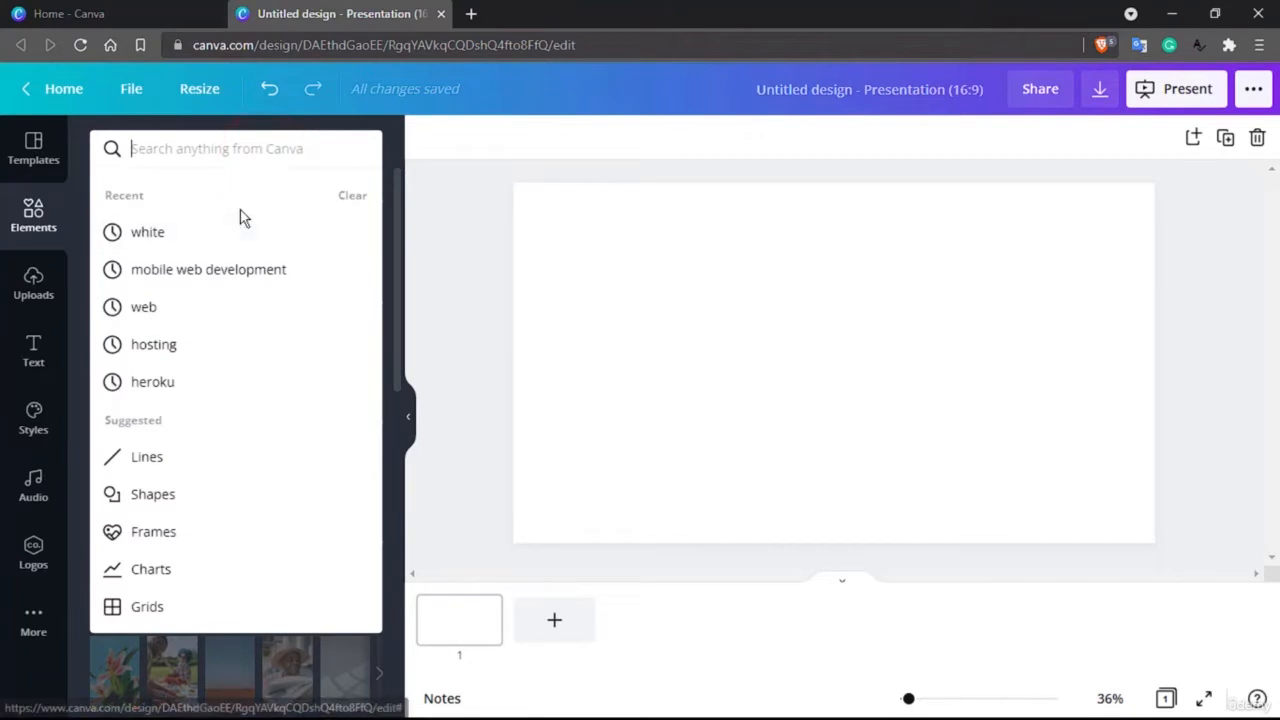
{"action": "type", "text": "html"}
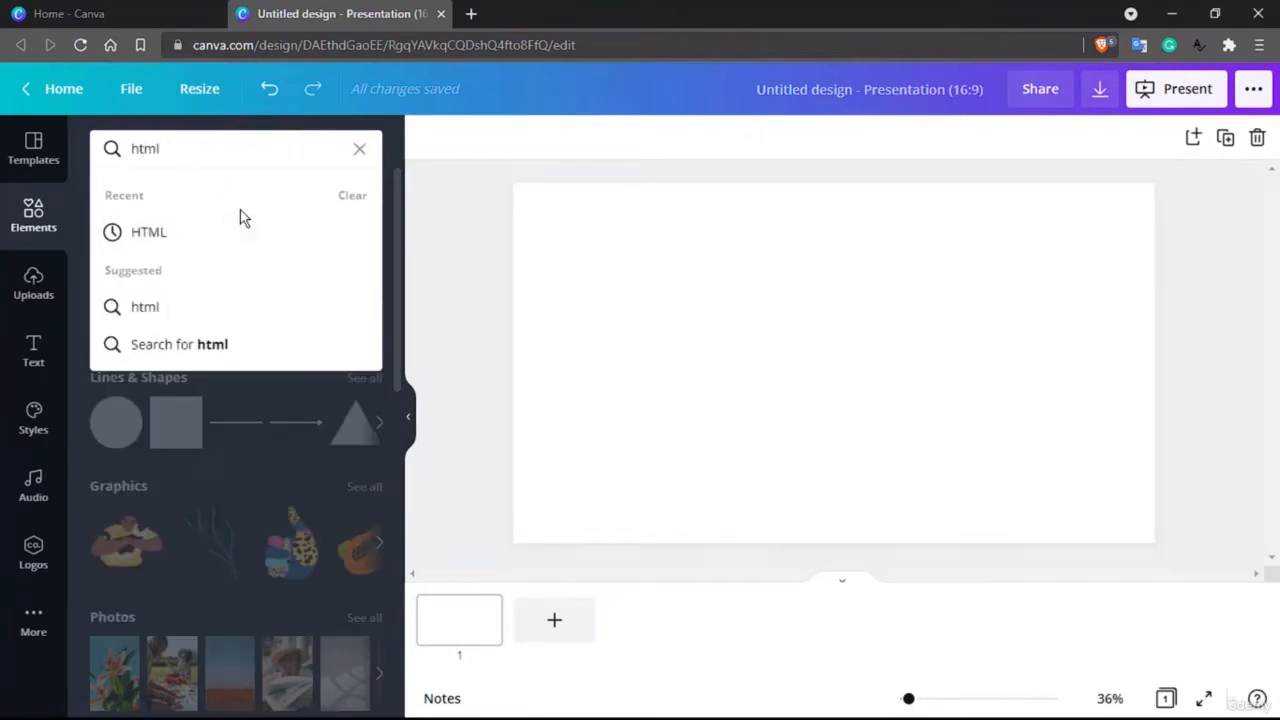
{"action": "key", "text": "Return"}
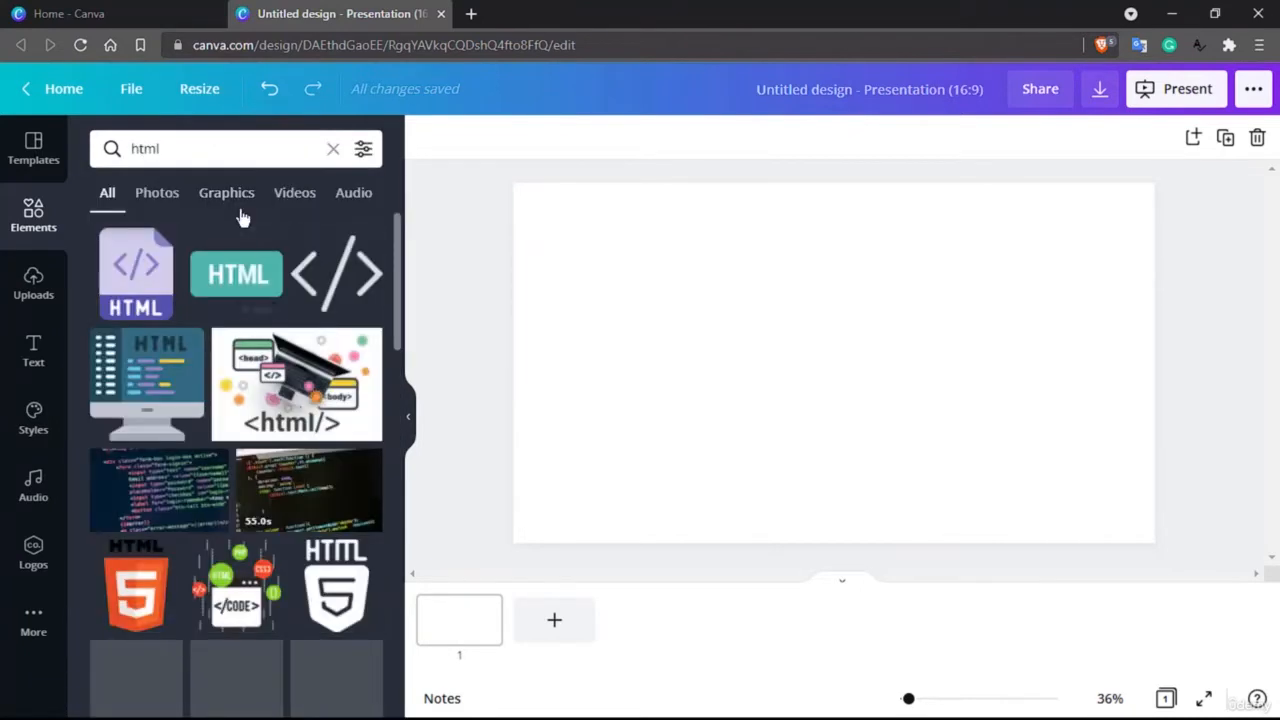
{"action": "scroll", "coordinate": [270, 377], "scroll_direction": "down", "scroll_amount": 1}
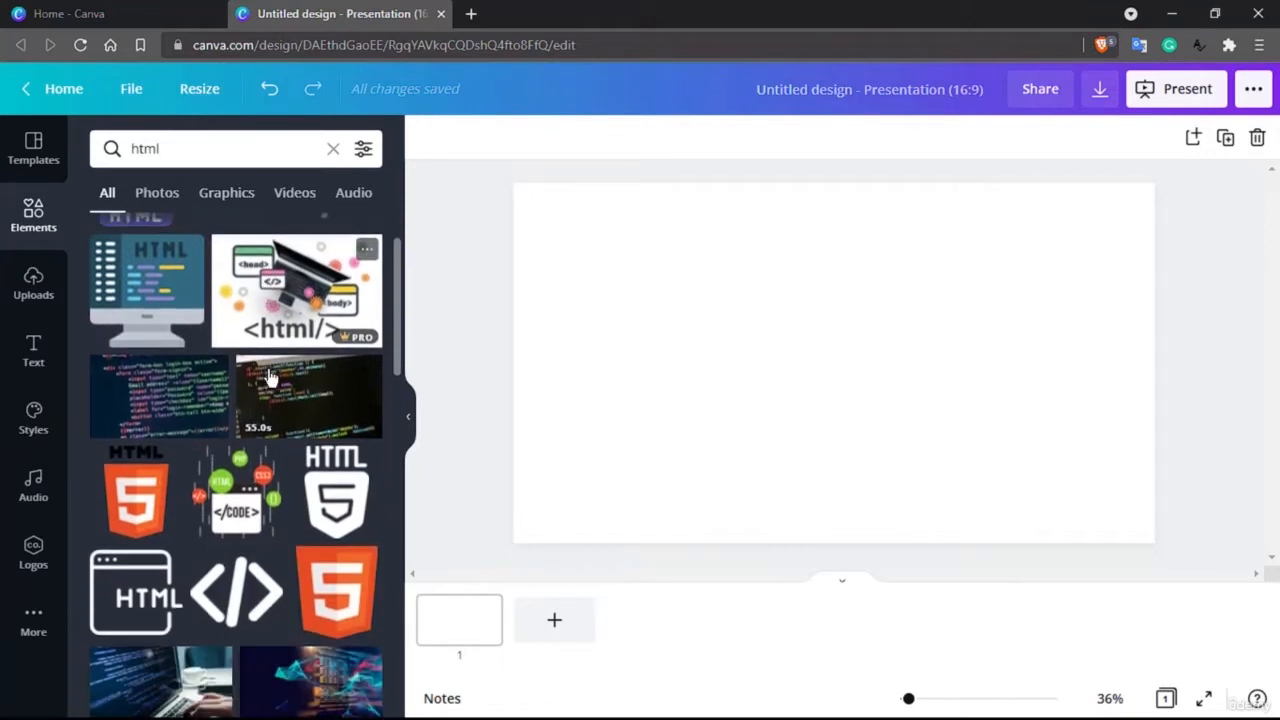
{"action": "scroll", "coordinate": [268, 377], "scroll_direction": "down", "scroll_amount": 1}
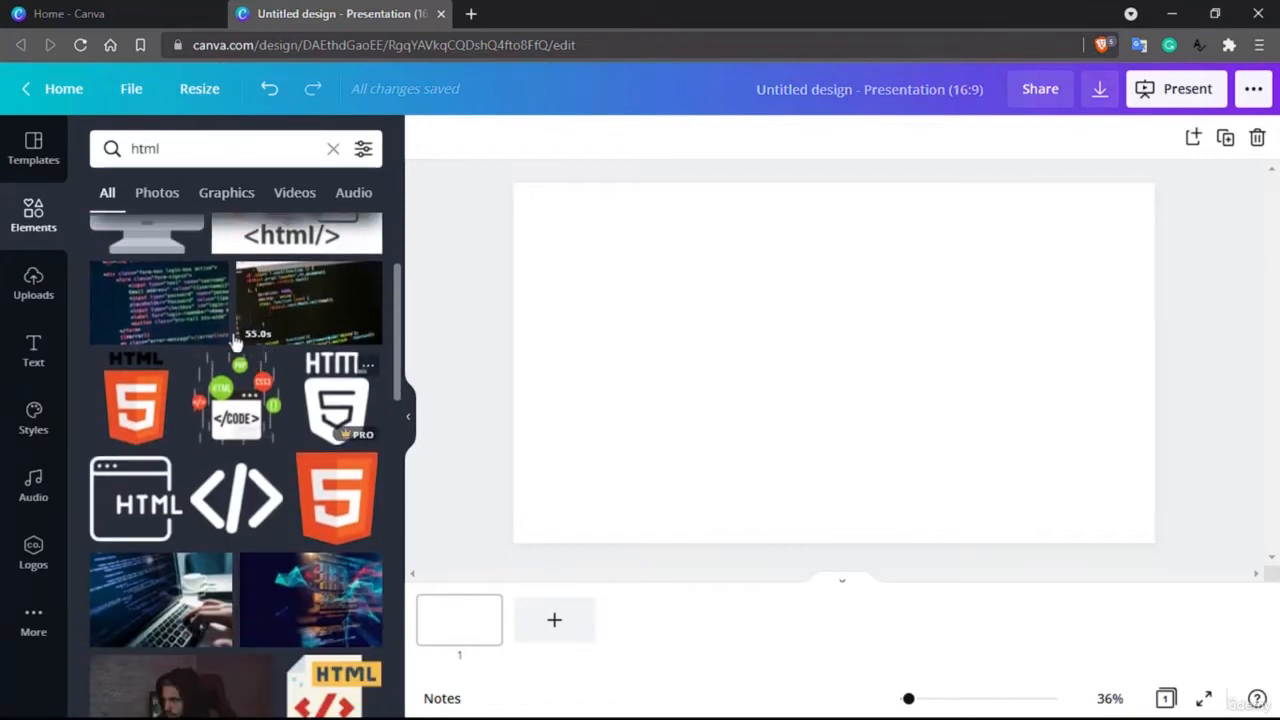
{"action": "scroll", "coordinate": [225, 326], "scroll_direction": "down", "scroll_amount": 3}
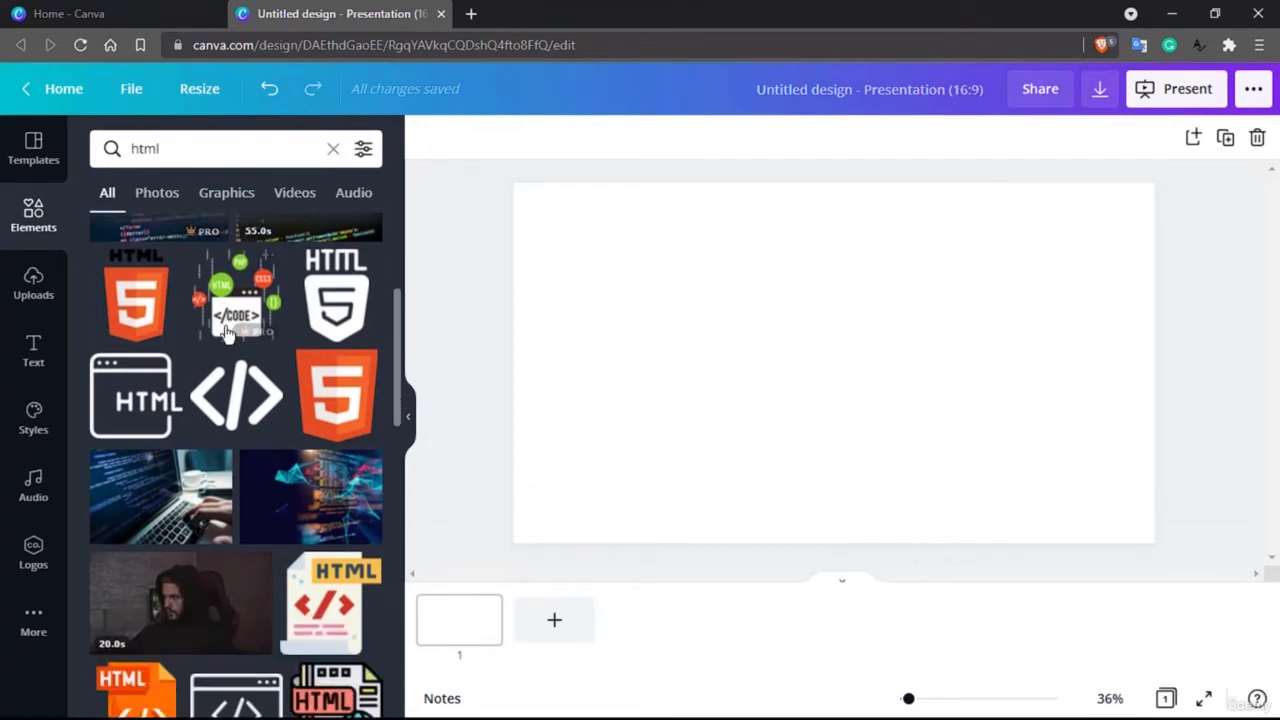
{"action": "scroll", "coordinate": [227, 333], "scroll_direction": "up", "scroll_amount": 1}
{"action": "scroll", "coordinate": [227, 333], "scroll_direction": "up", "scroll_amount": 3}
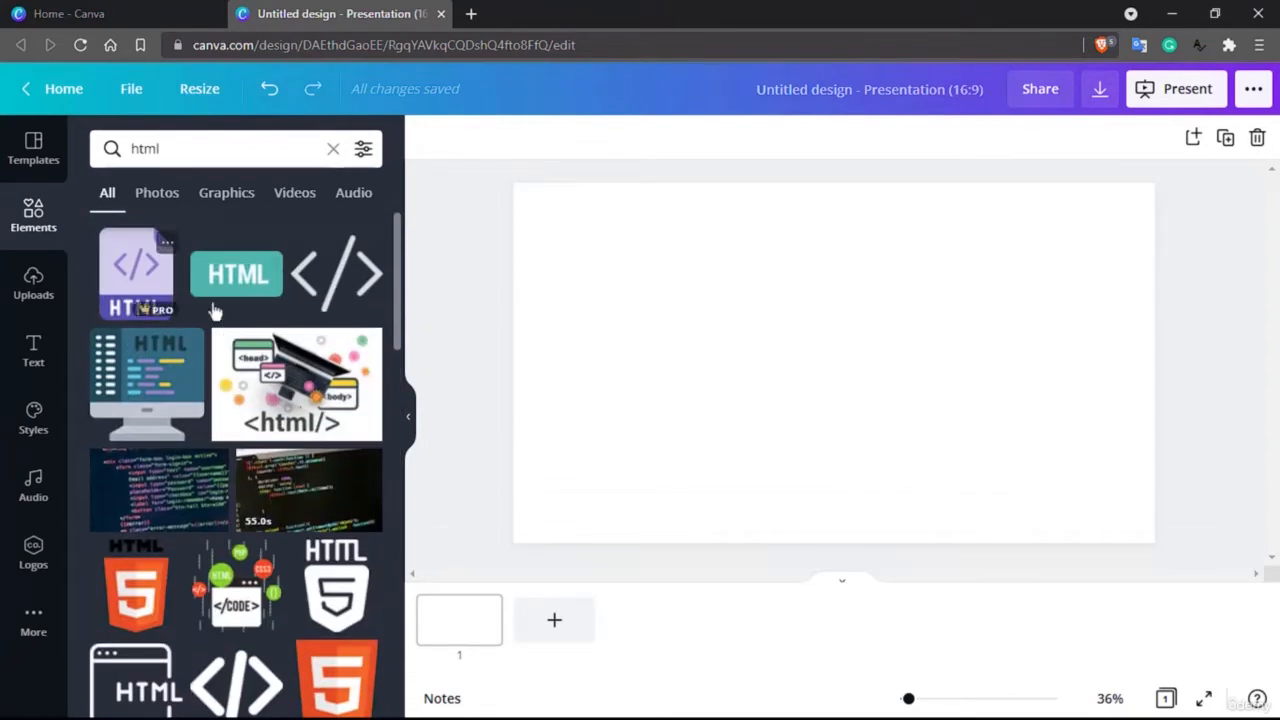
Step: View the html results filtered by photos, graphics, videos and audio, return to all types and clear the search
{"action": "left_click", "coordinate": [157, 195]}
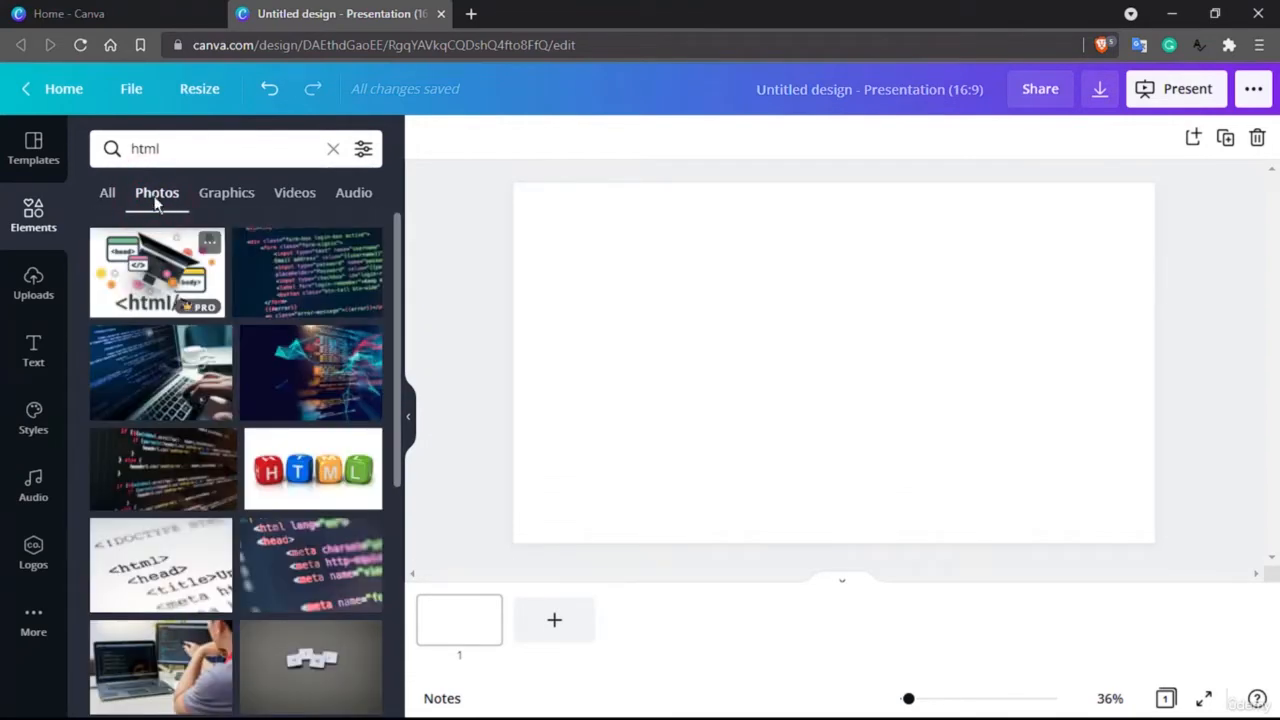
{"action": "left_click", "coordinate": [230, 199]}
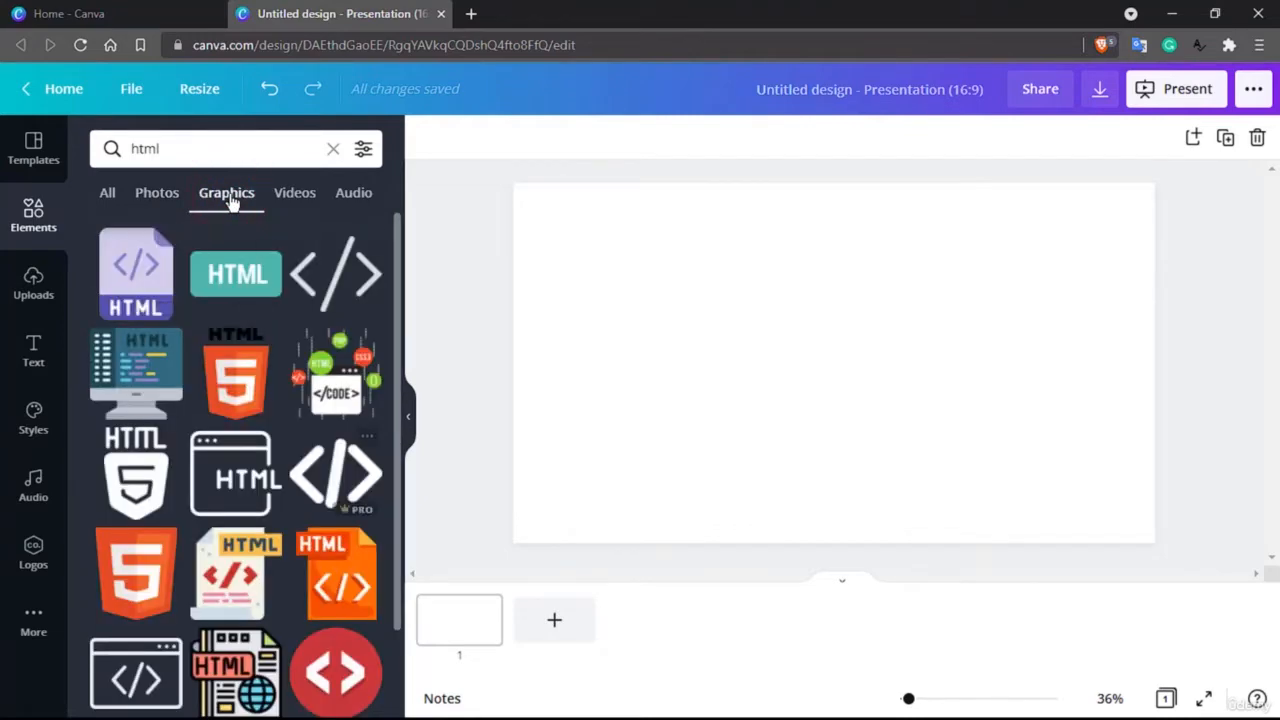
{"action": "left_click", "coordinate": [312, 195]}
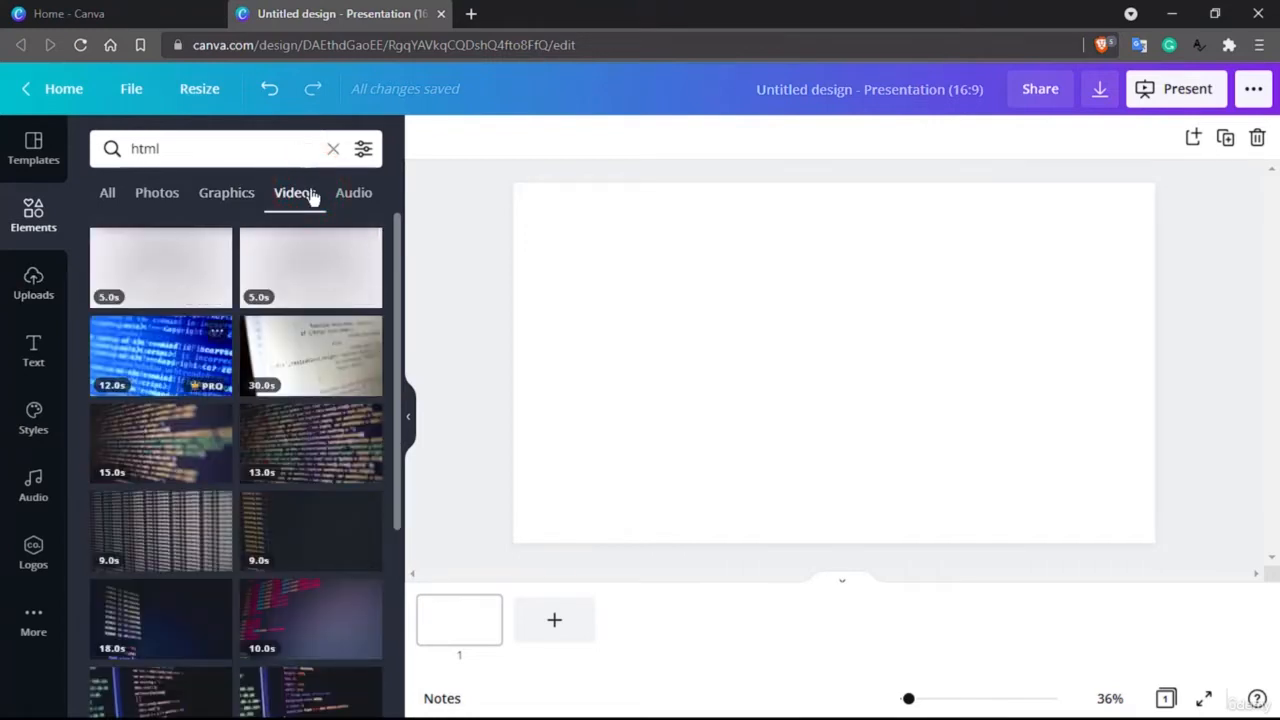
{"action": "left_click", "coordinate": [366, 194]}
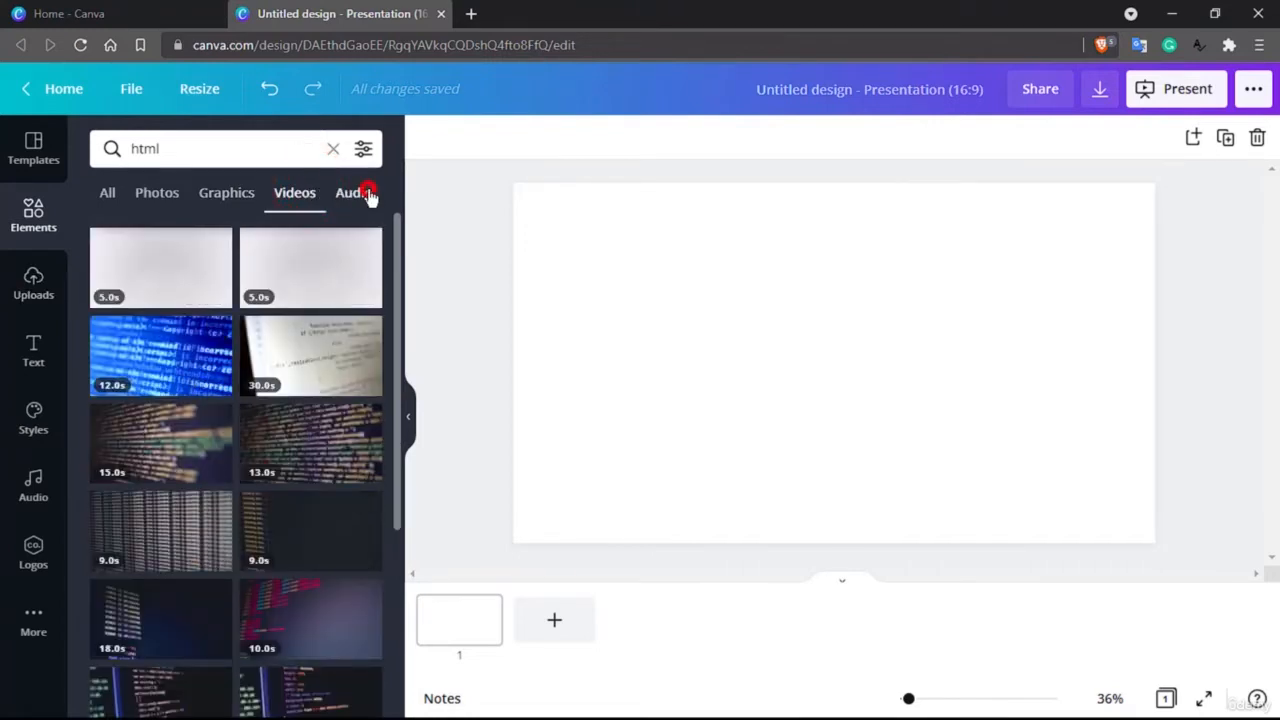
{"action": "left_click", "coordinate": [118, 192]}
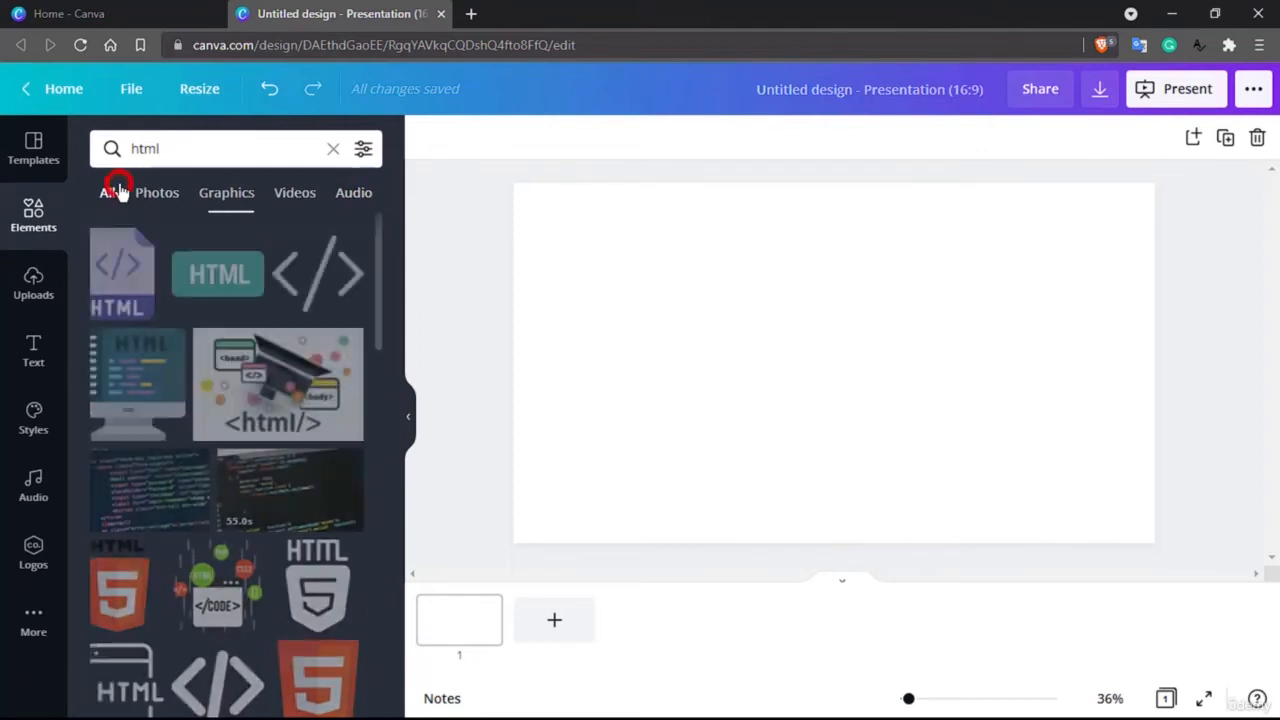
{"action": "left_click", "coordinate": [189, 143]}
{"action": "left_click", "coordinate": [338, 152]}
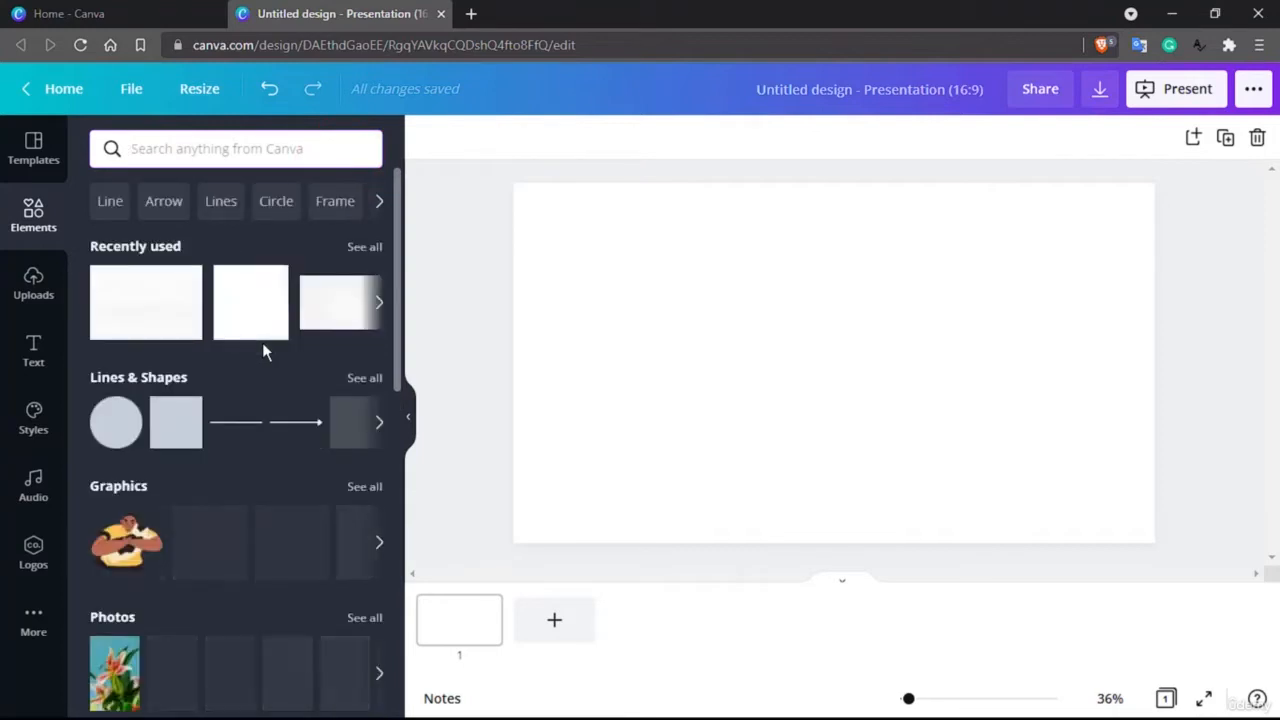
Step: Browse the full set of grids and fill the blank slide with the one having a large cell above two smaller cells
{"action": "scroll", "coordinate": [262, 342], "scroll_direction": "down", "scroll_amount": 8}
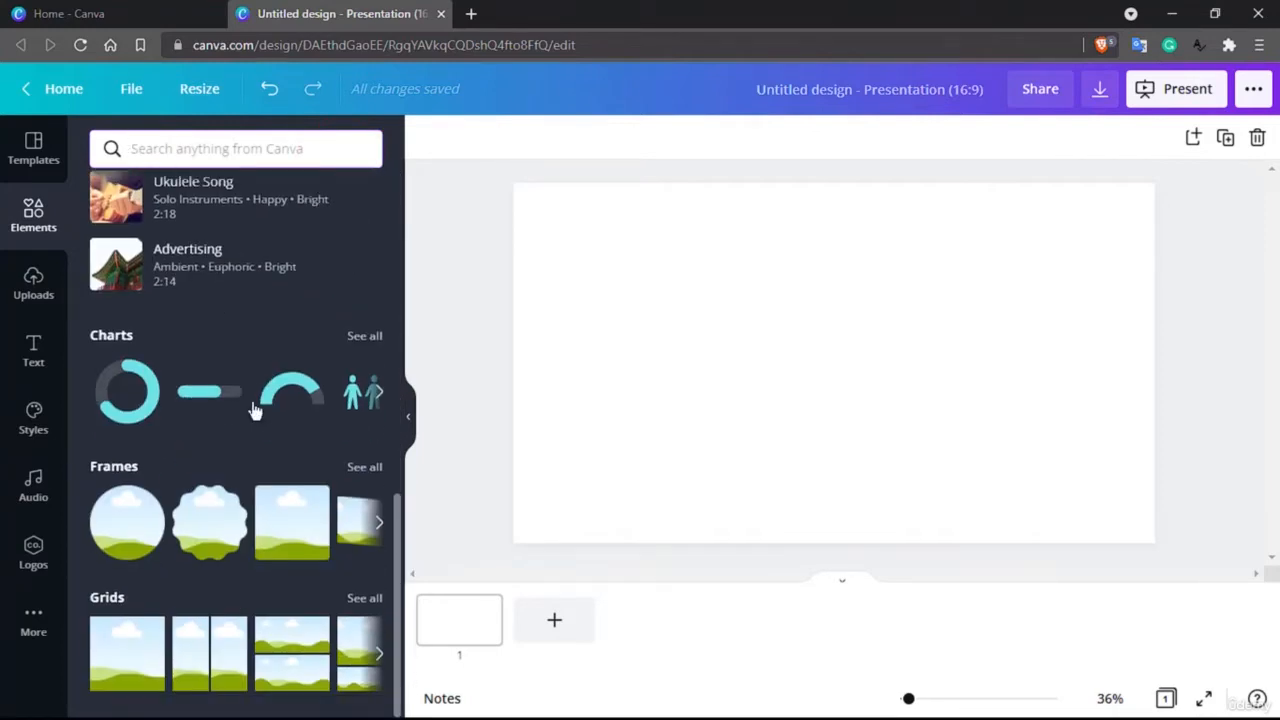
{"action": "left_click", "coordinate": [375, 600]}
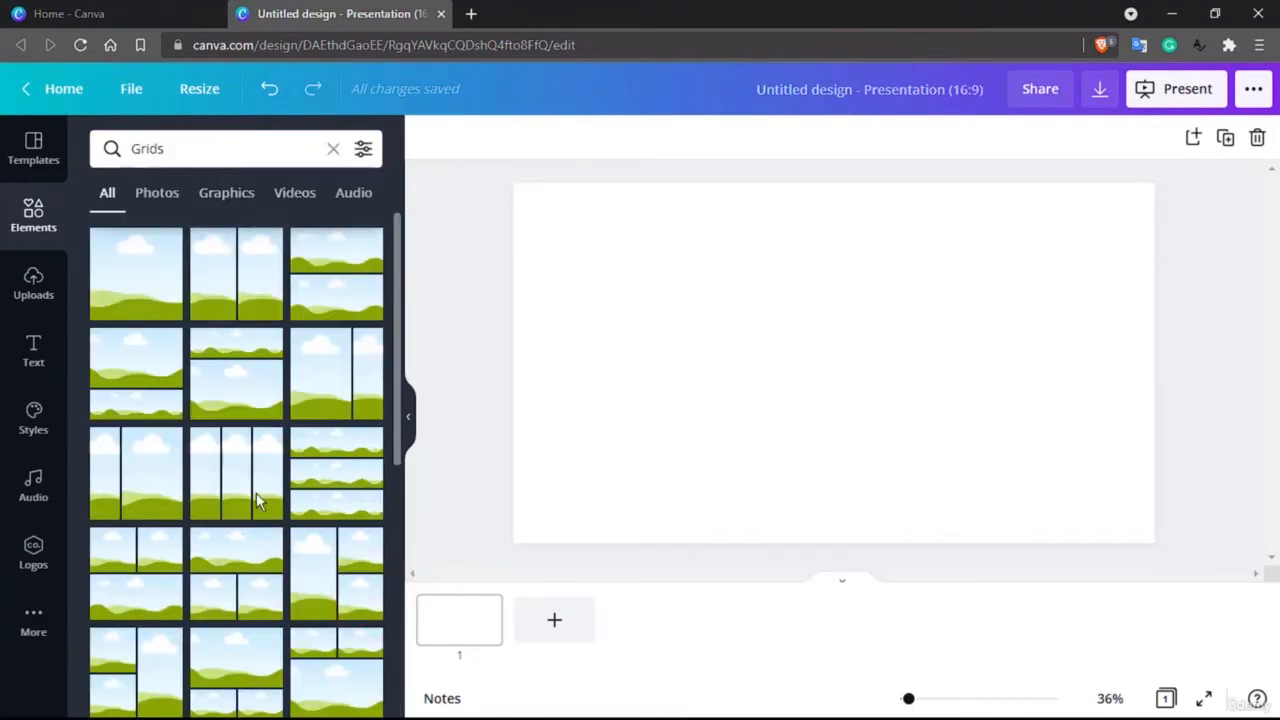
{"action": "scroll", "coordinate": [256, 496], "scroll_direction": "down", "scroll_amount": 2}
{"action": "scroll", "coordinate": [258, 501], "scroll_direction": "down", "scroll_amount": 1}
{"action": "scroll", "coordinate": [258, 501], "scroll_direction": "down", "scroll_amount": 2}
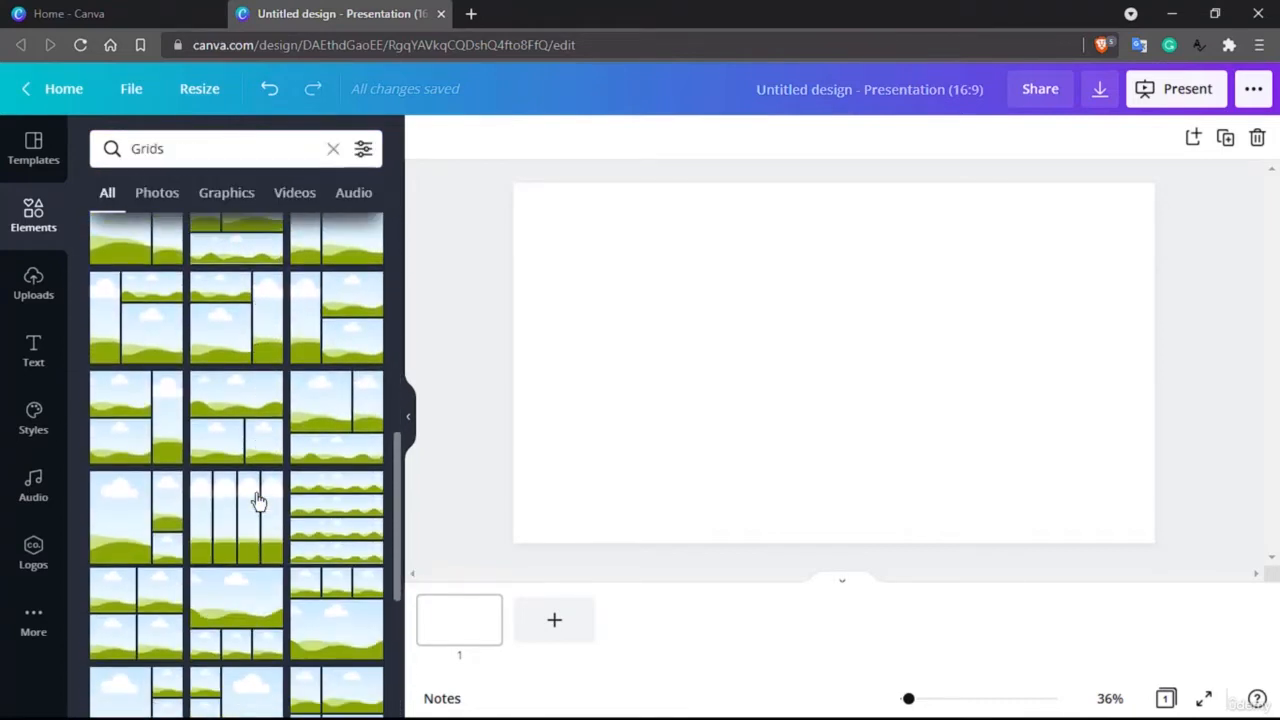
{"action": "scroll", "coordinate": [258, 501], "scroll_direction": "down", "scroll_amount": 2}
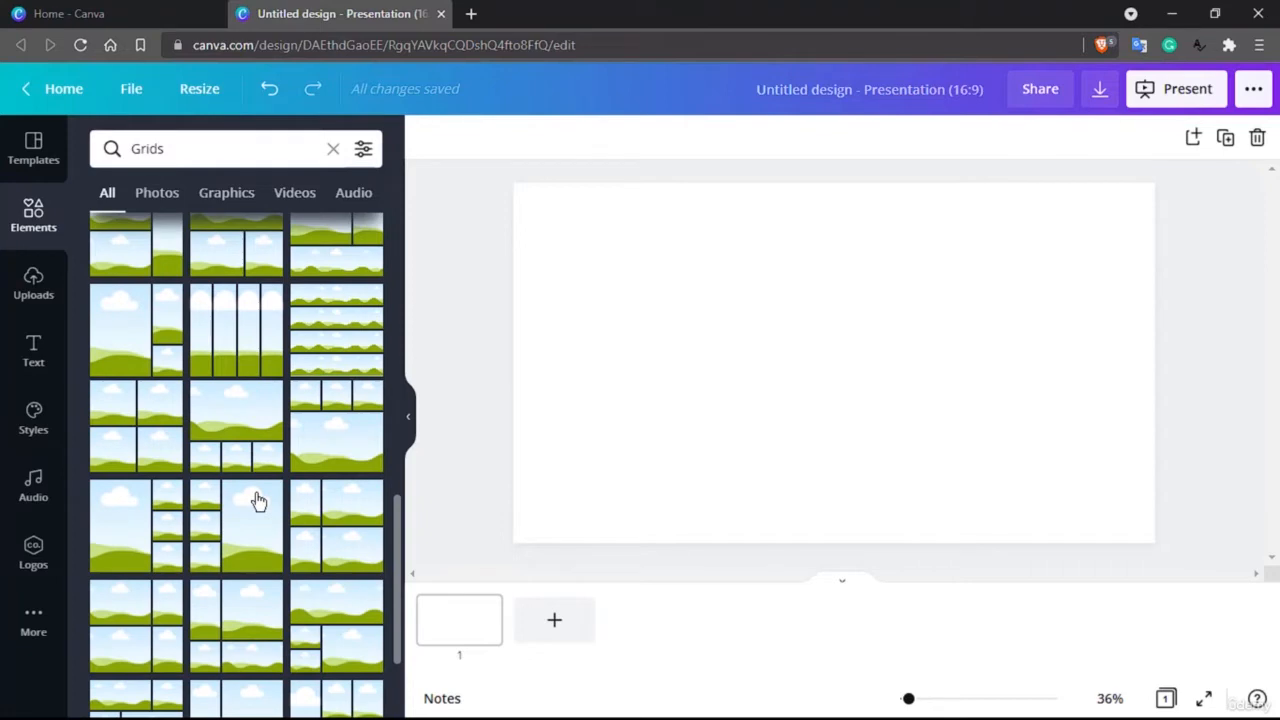
{"action": "scroll", "coordinate": [258, 501], "scroll_direction": "up", "scroll_amount": 5}
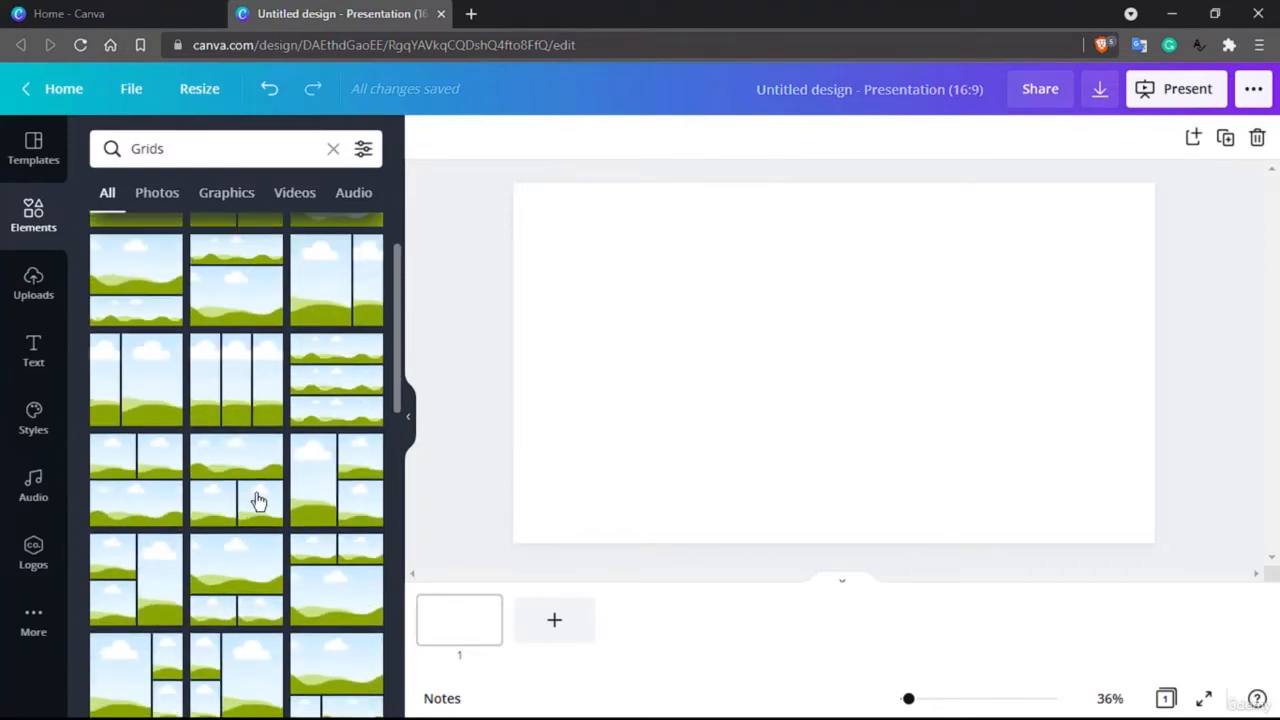
{"action": "scroll", "coordinate": [252, 487], "scroll_direction": "down", "scroll_amount": 2}
{"action": "left_click_drag", "start_coordinate": [243, 463], "coordinate": [815, 310]}
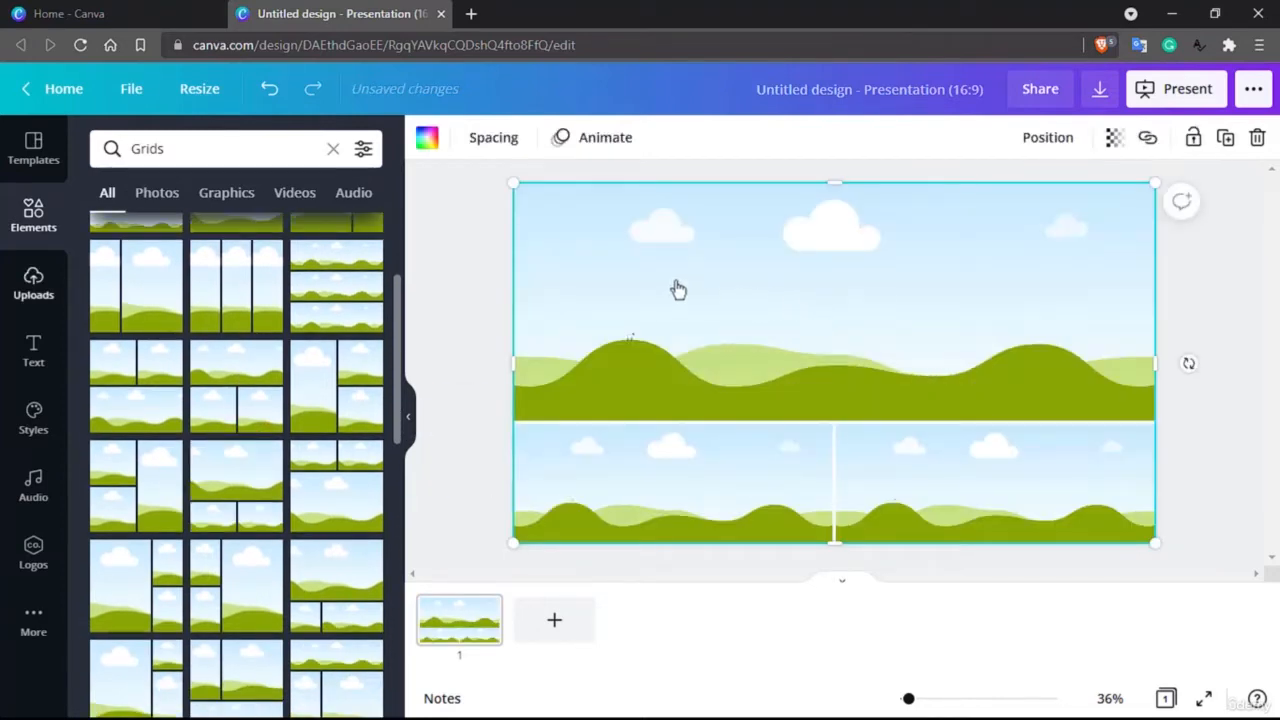
Step: Fill the grid's large upper cell with the trending photo of three women dancing beside a lake
{"action": "left_click", "coordinate": [44, 207]}
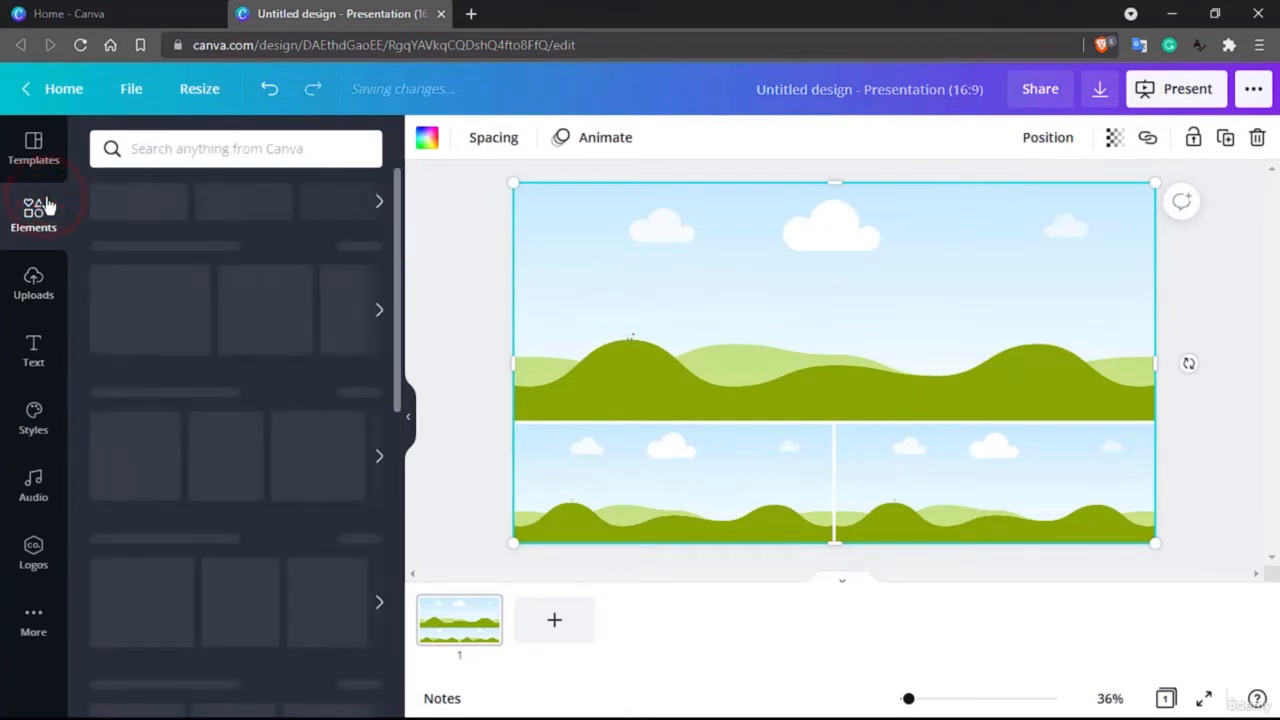
{"action": "scroll", "coordinate": [150, 450], "scroll_direction": "down", "scroll_amount": 2}
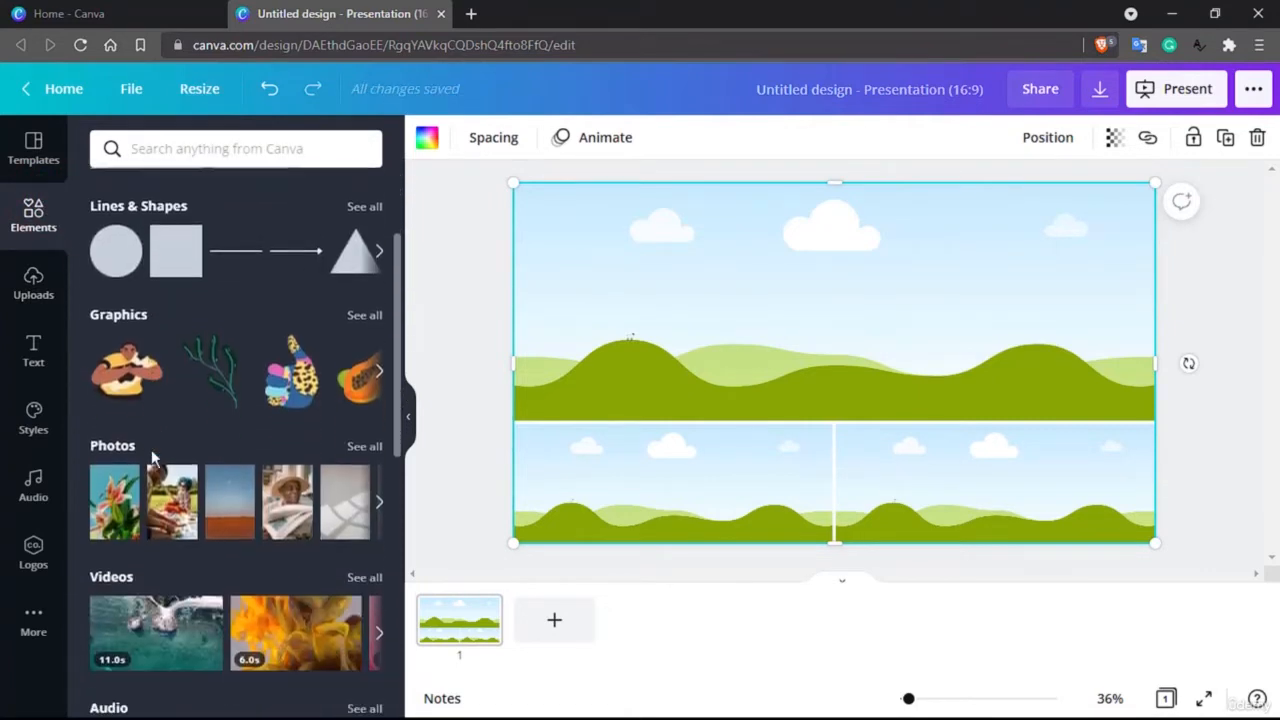
{"action": "left_click", "coordinate": [364, 430]}
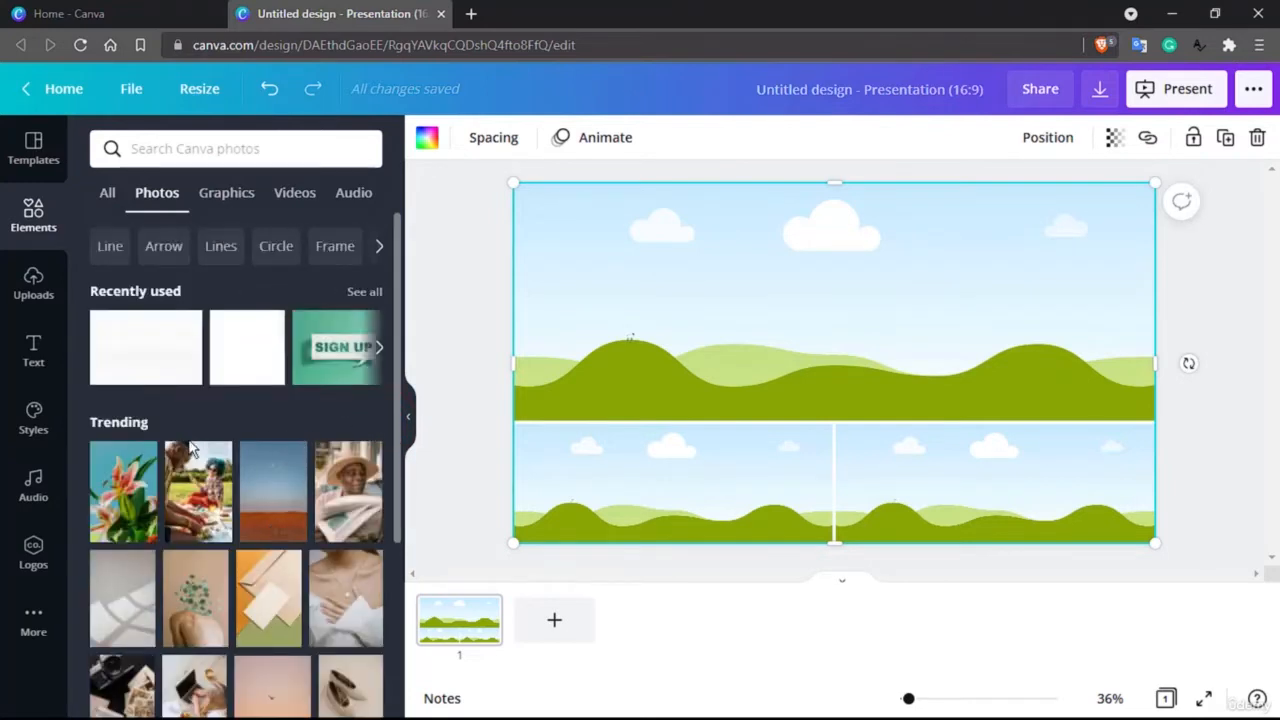
{"action": "scroll", "coordinate": [190, 447], "scroll_direction": "down", "scroll_amount": 1}
{"action": "scroll", "coordinate": [190, 447], "scroll_direction": "up", "scroll_amount": 1}
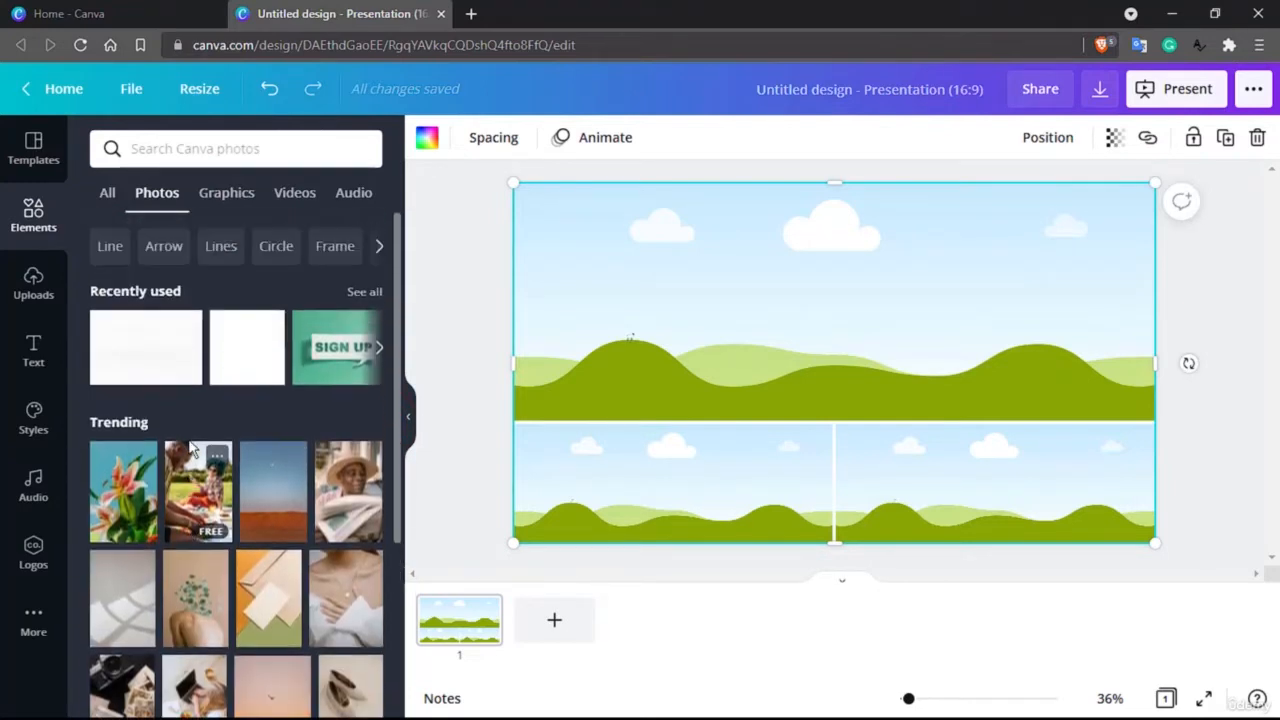
{"action": "scroll", "coordinate": [190, 447], "scroll_direction": "down", "scroll_amount": 4}
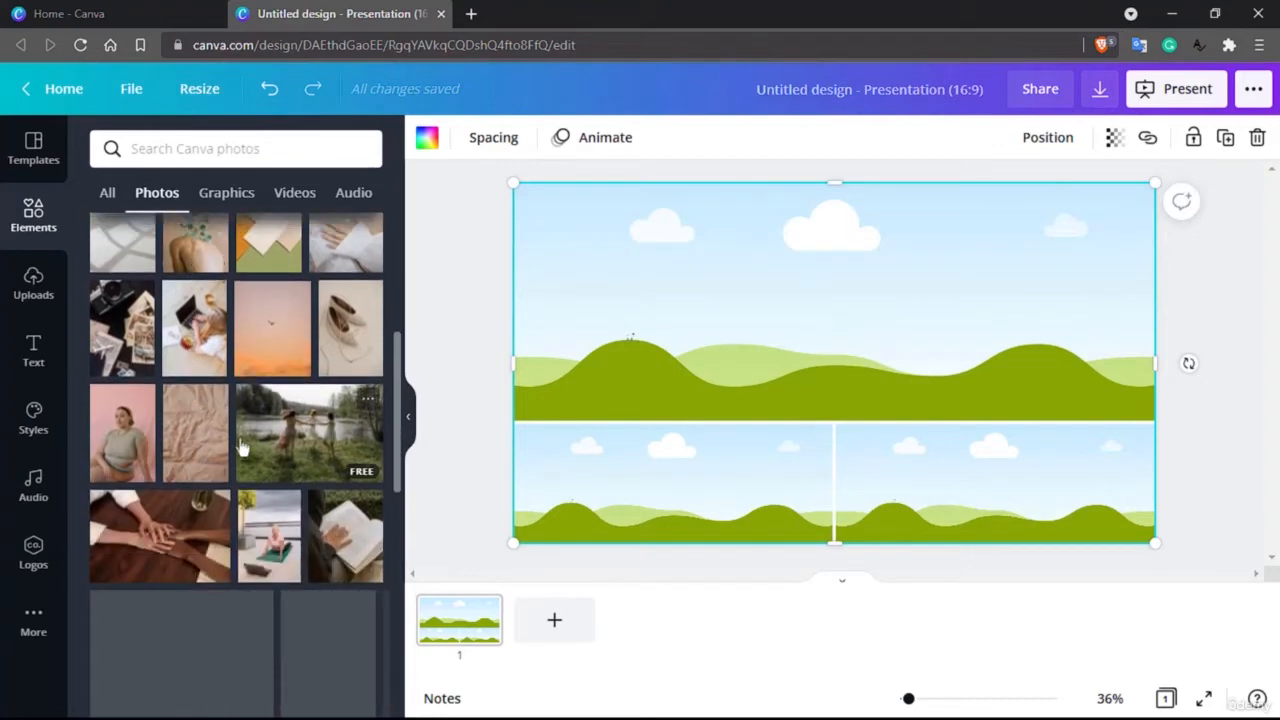
{"action": "left_click_drag", "start_coordinate": [307, 443], "coordinate": [752, 311]}
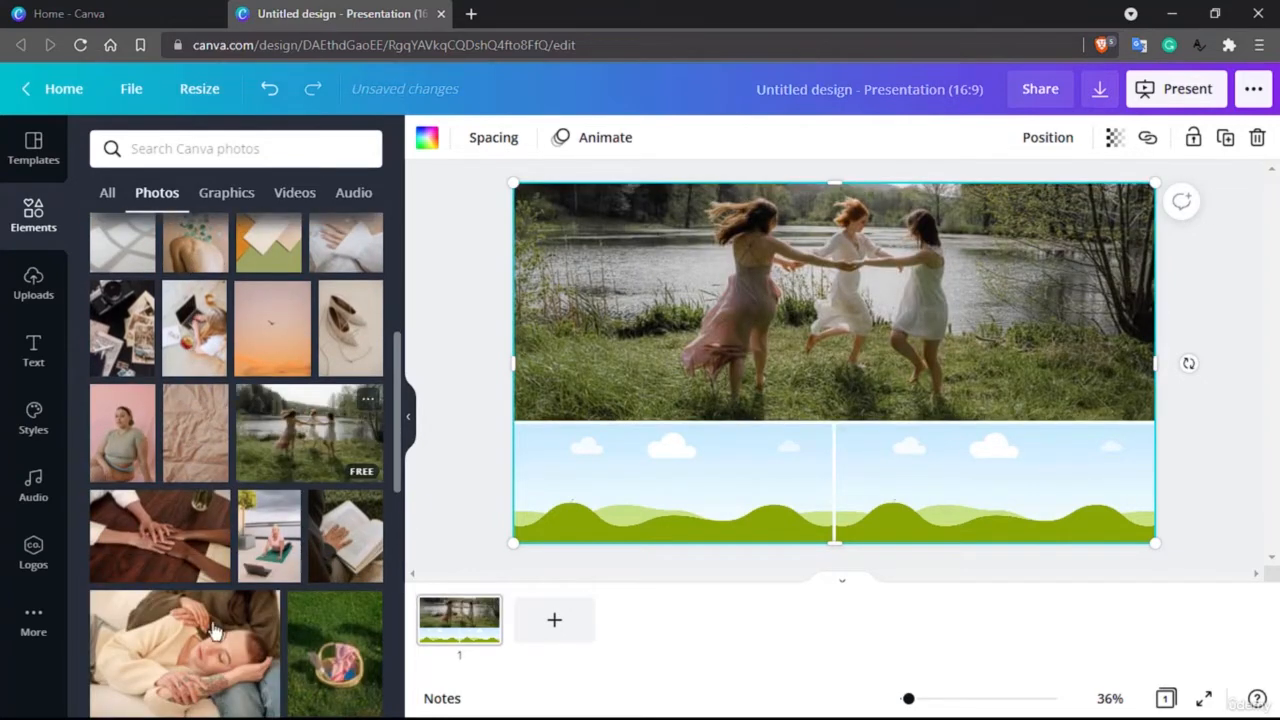
Step: Fill the two smaller lower cells with the photos of the woman reading beside a dog and the four friends in patterned shirts
{"action": "scroll", "coordinate": [212, 630], "scroll_direction": "down", "scroll_amount": 3}
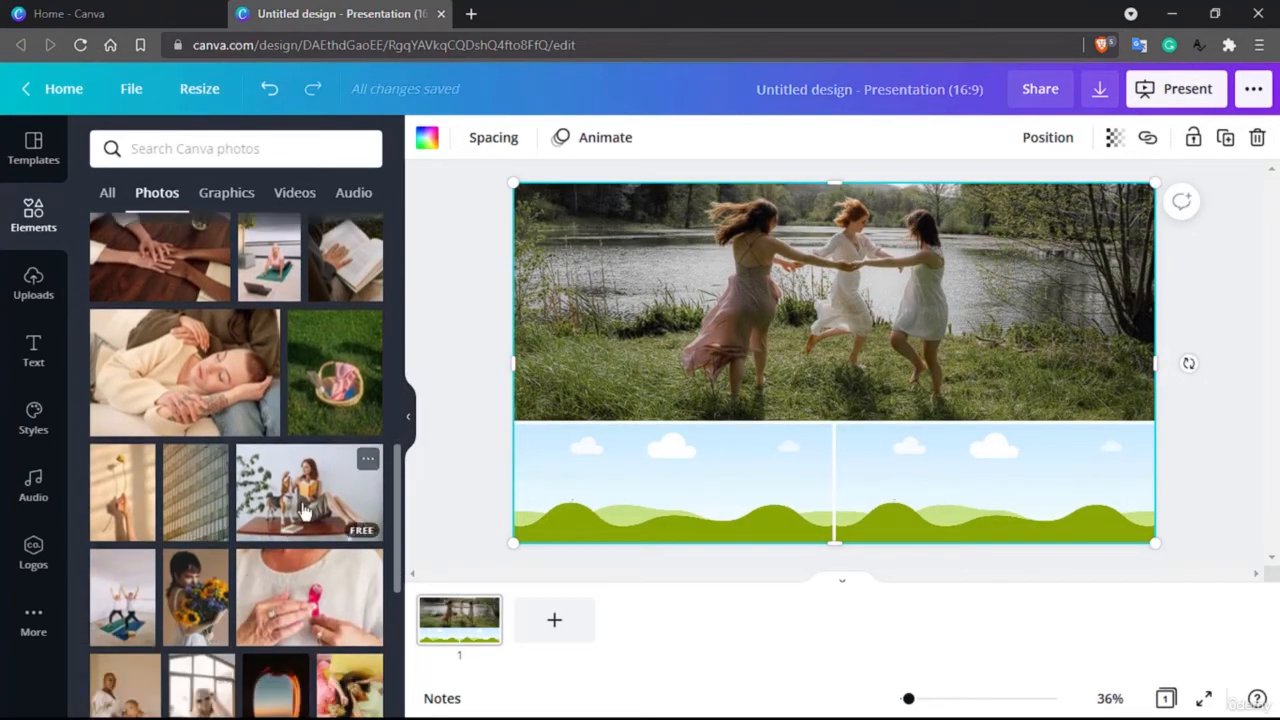
{"action": "left_click_drag", "start_coordinate": [303, 500], "coordinate": [740, 502]}
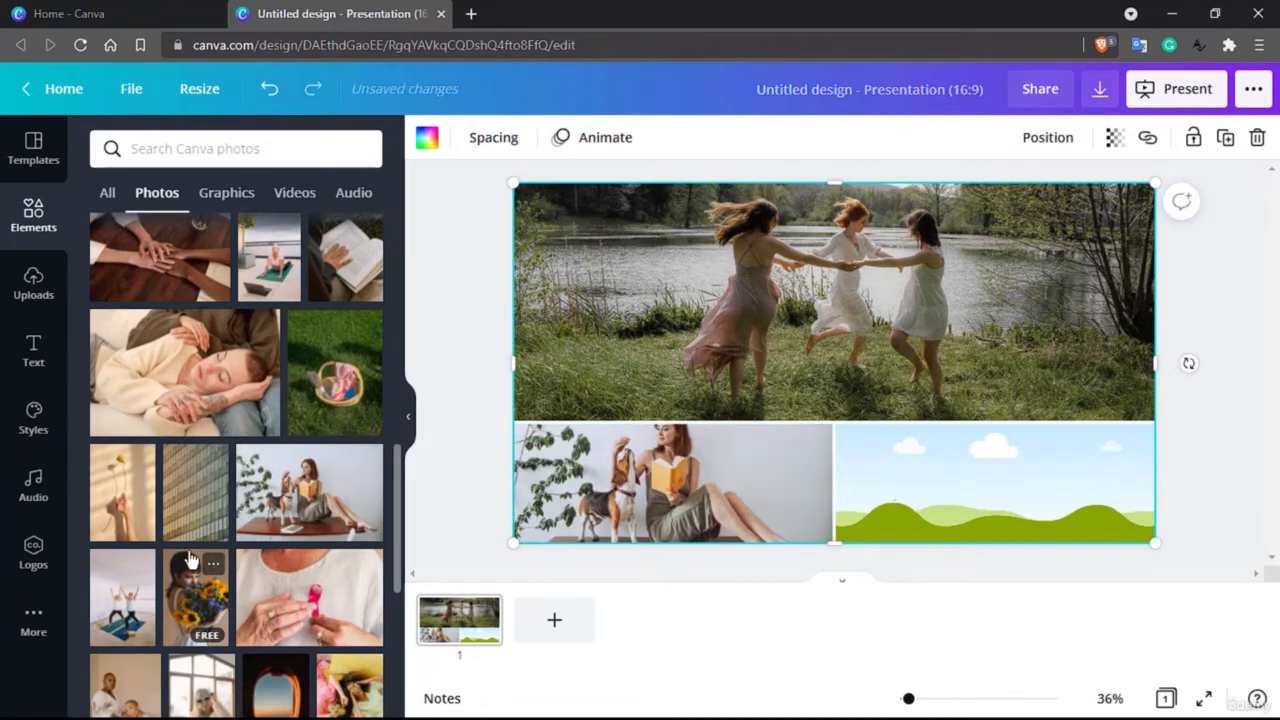
{"action": "scroll", "coordinate": [190, 558], "scroll_direction": "down", "scroll_amount": 2}
{"action": "scroll", "coordinate": [190, 558], "scroll_direction": "down", "scroll_amount": 1}
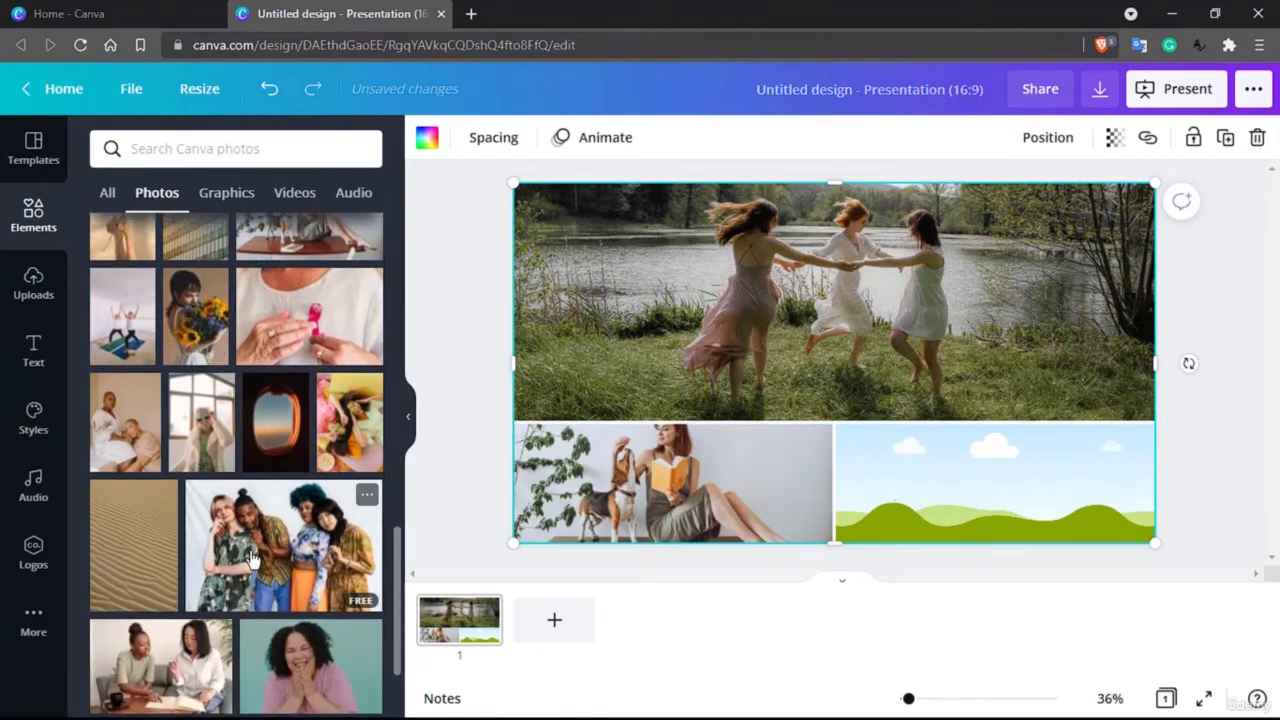
{"action": "scroll", "coordinate": [252, 558], "scroll_direction": "down", "scroll_amount": 2}
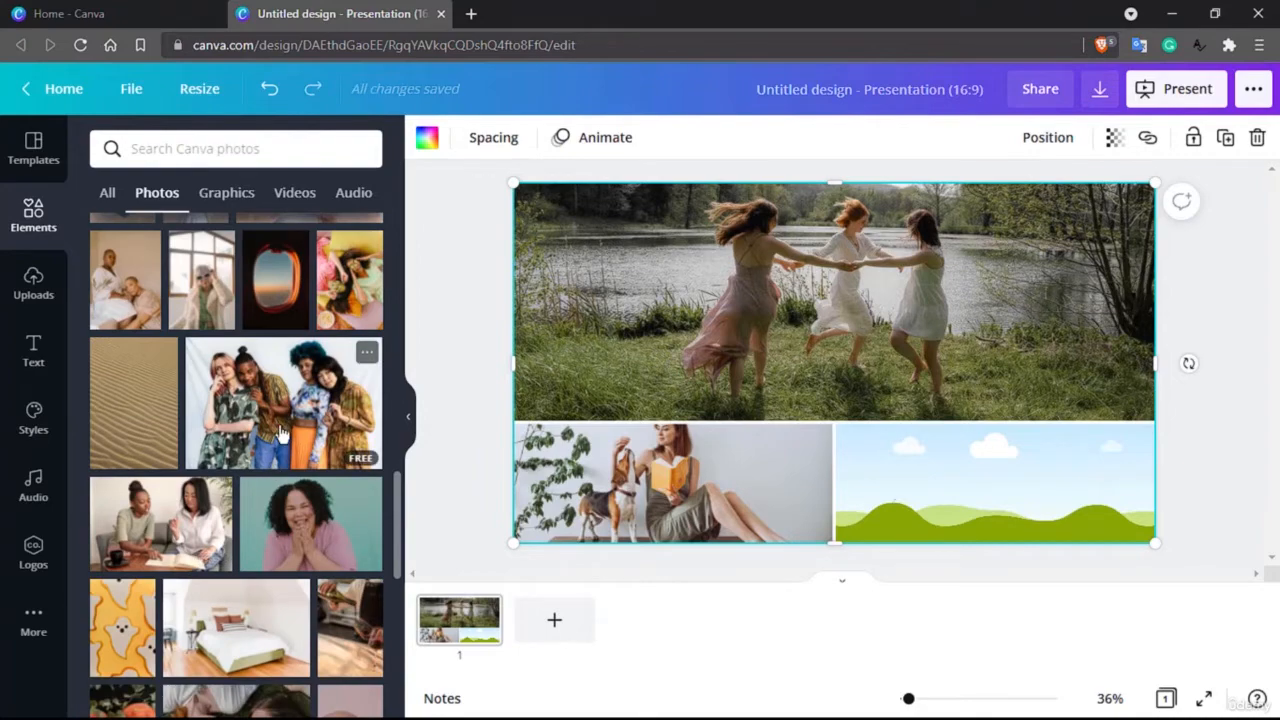
{"action": "left_click_drag", "start_coordinate": [280, 432], "coordinate": [1005, 492]}
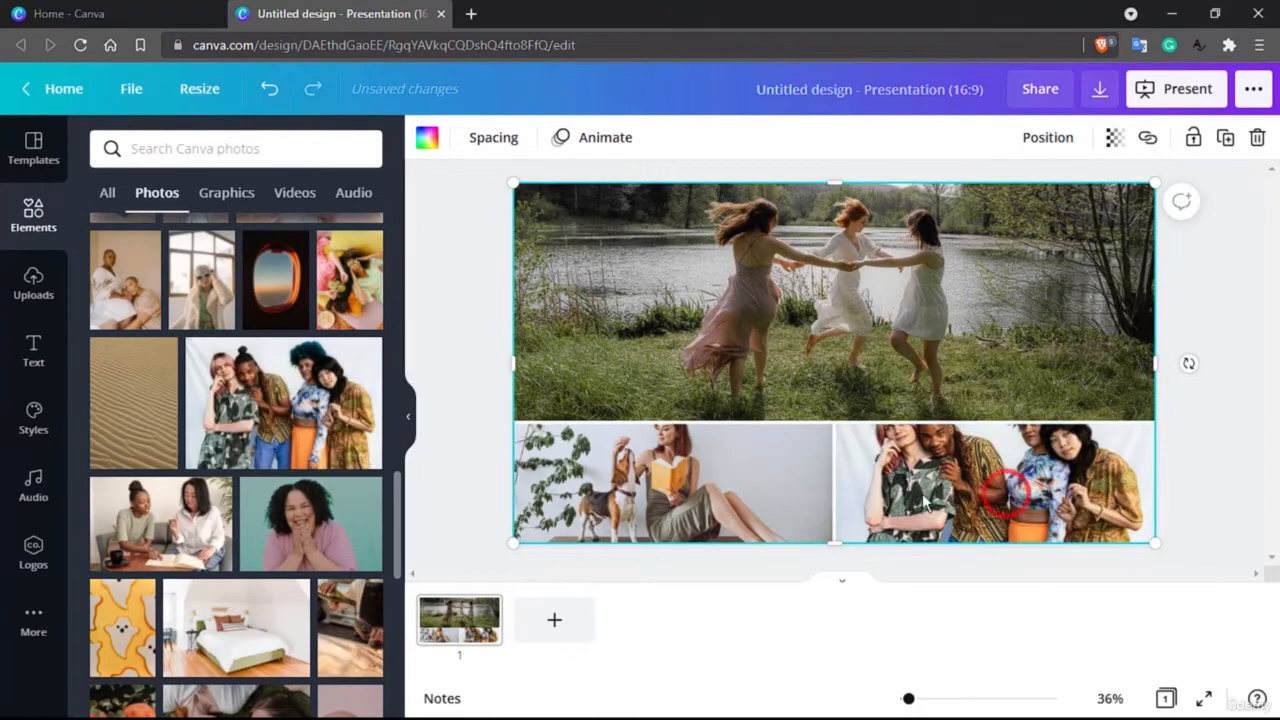
Step: Shift the photo of the woman reading with her dog downward within its grid cell so her whole head is in view
{"action": "left_click_drag", "start_coordinate": [720, 318], "coordinate": [826, 318]}
{"action": "double_click", "coordinate": [705, 470]}
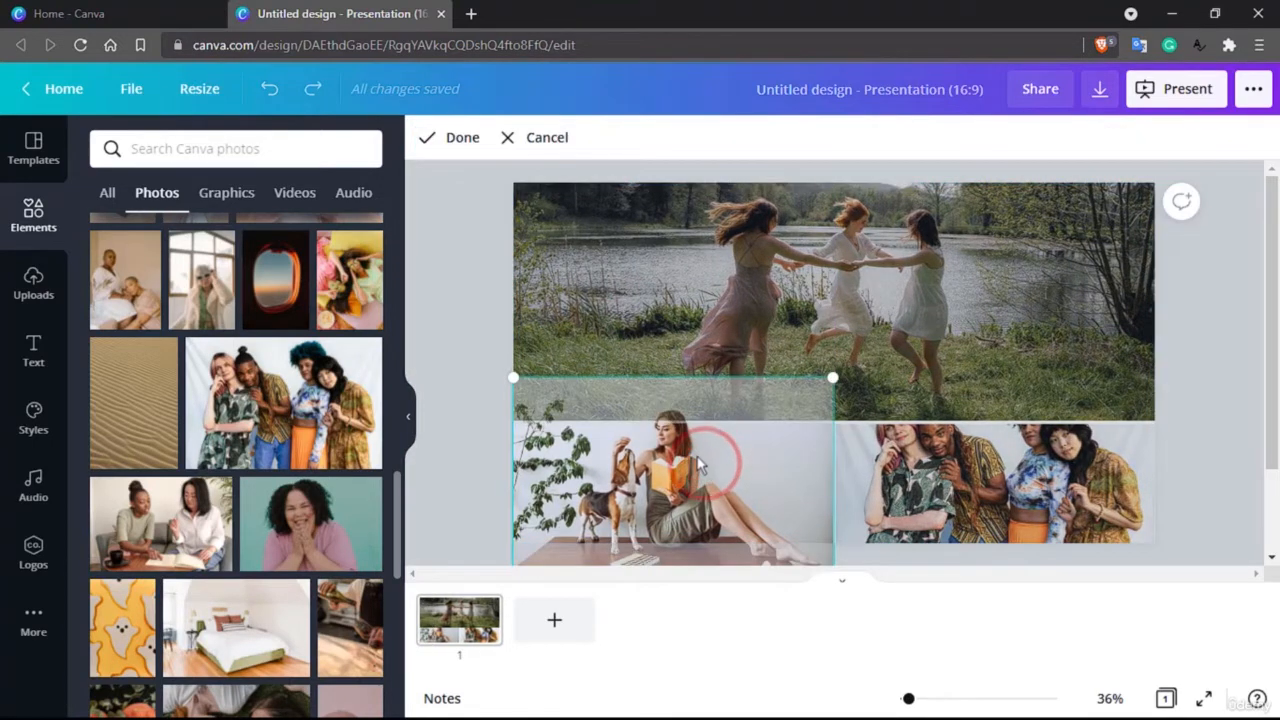
{"action": "left_click_drag", "start_coordinate": [688, 447], "coordinate": [696, 493]}
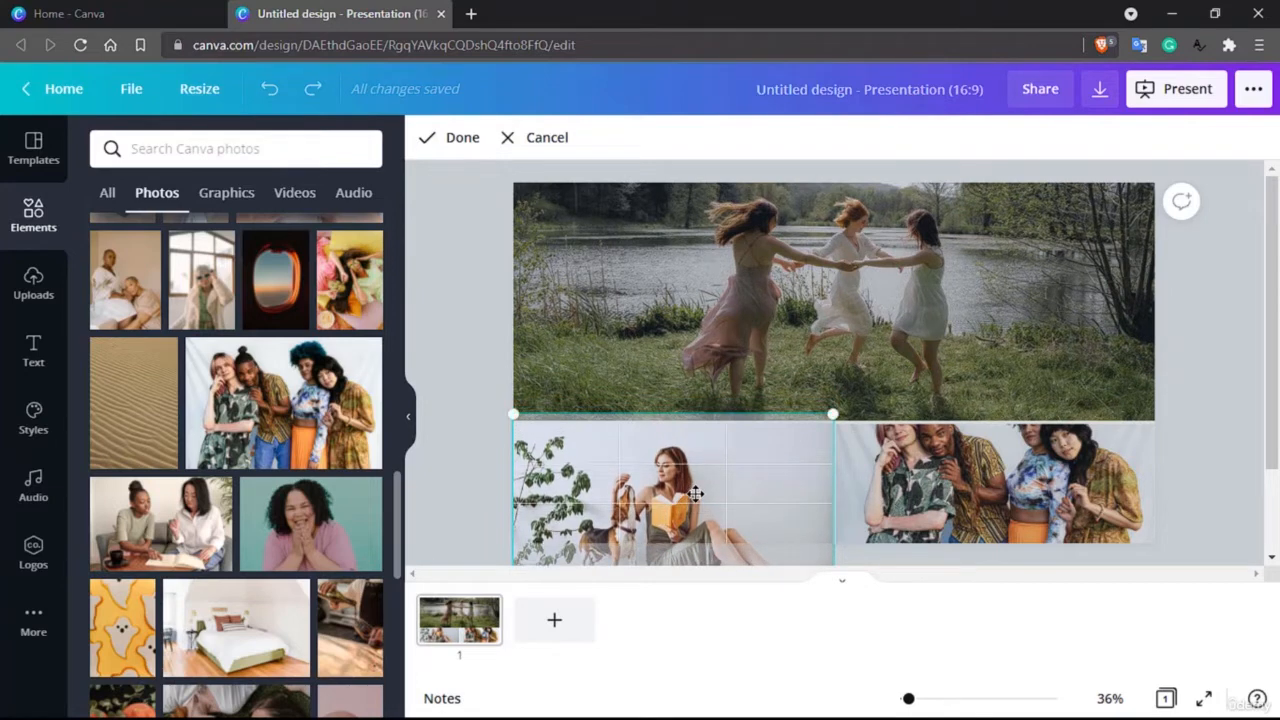
{"action": "left_click", "coordinate": [758, 302]}
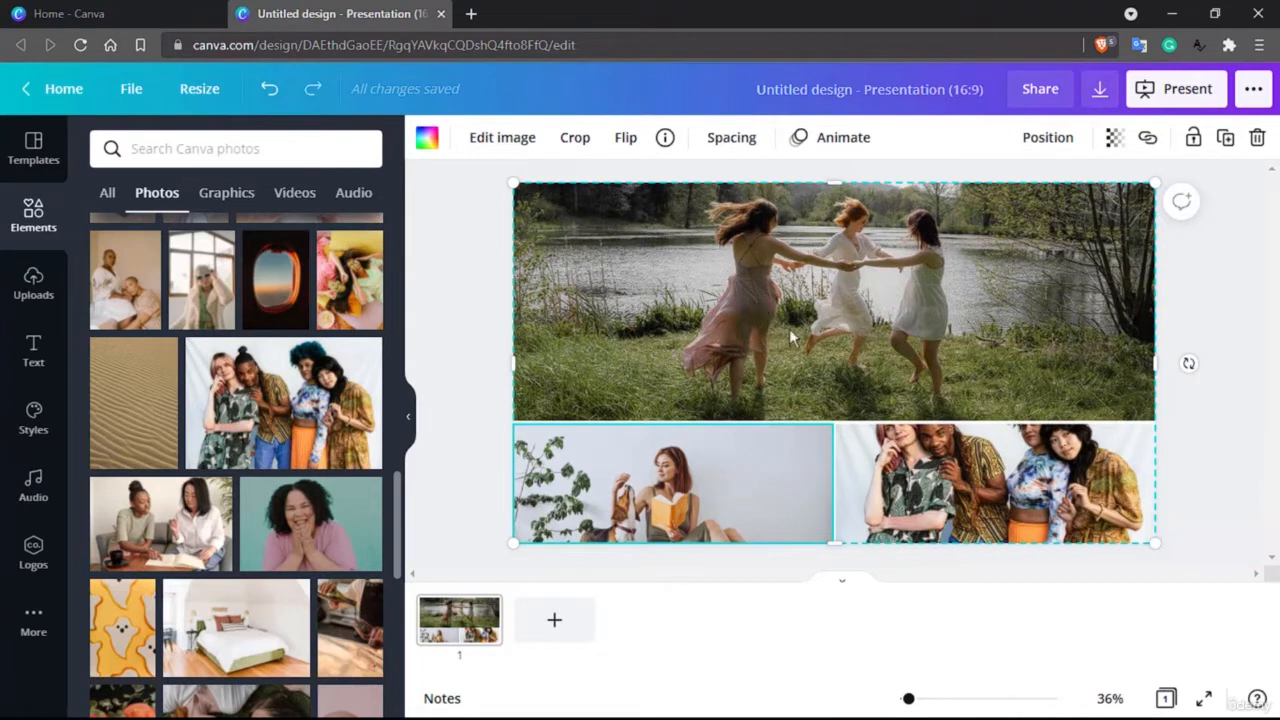
Step: Shift the photo of the four friends down to its upper limit within its grid cell so all their heads are in view
{"action": "double_click", "coordinate": [977, 487]}
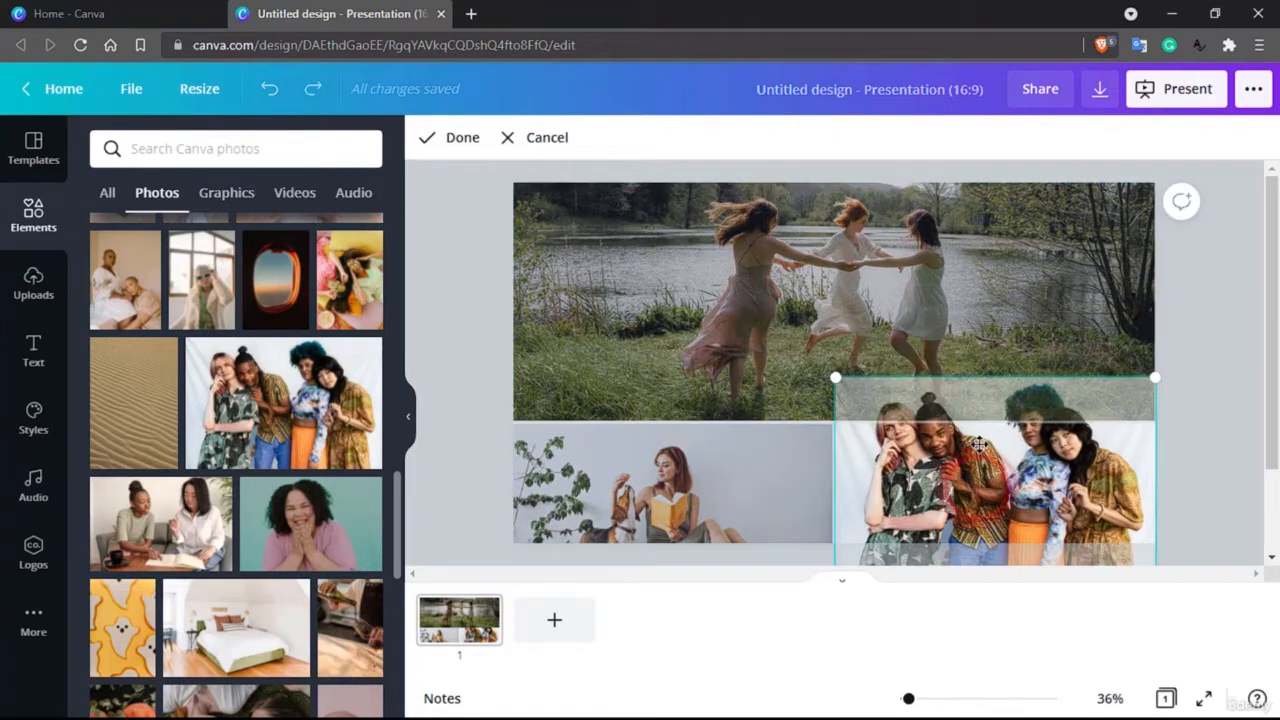
{"action": "mouse_move", "coordinate": [977, 470]}
{"action": "left_mouse_down"}
{"action": "mouse_move", "coordinate": [978, 445]}
{"action": "mouse_move", "coordinate": [979, 495]}
{"action": "left_mouse_up"}
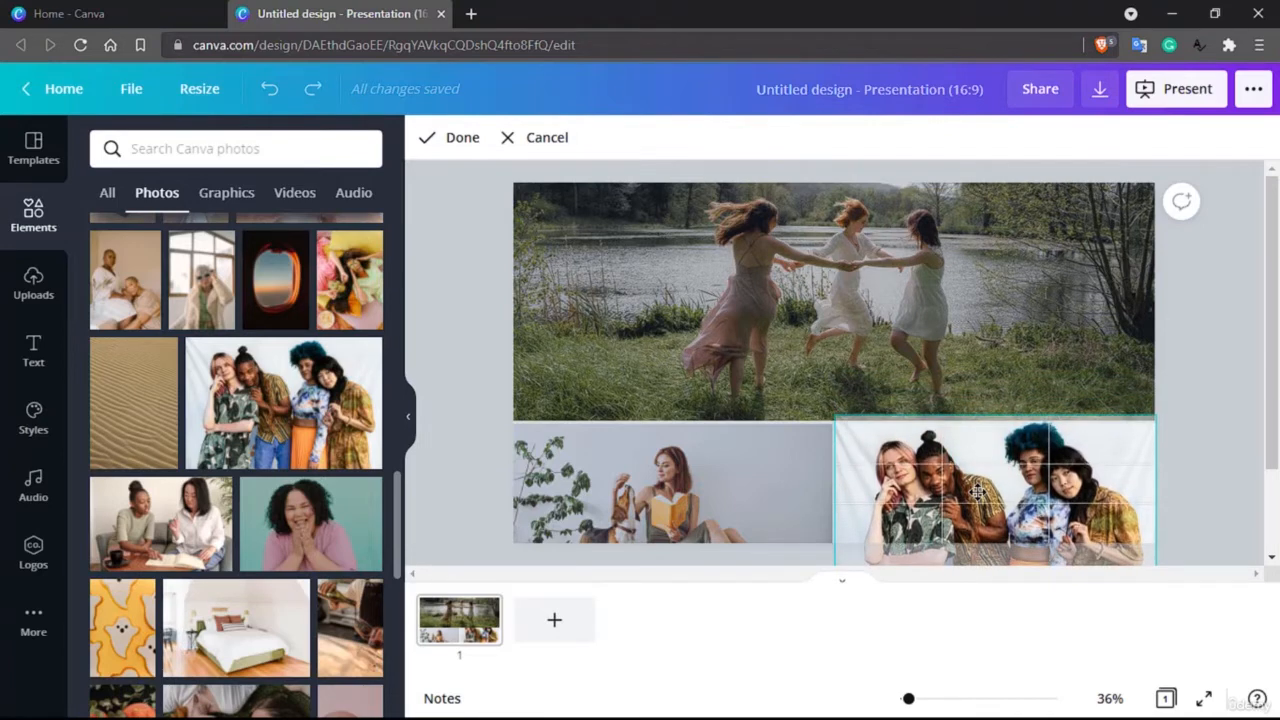
{"action": "left_click", "coordinate": [987, 350]}
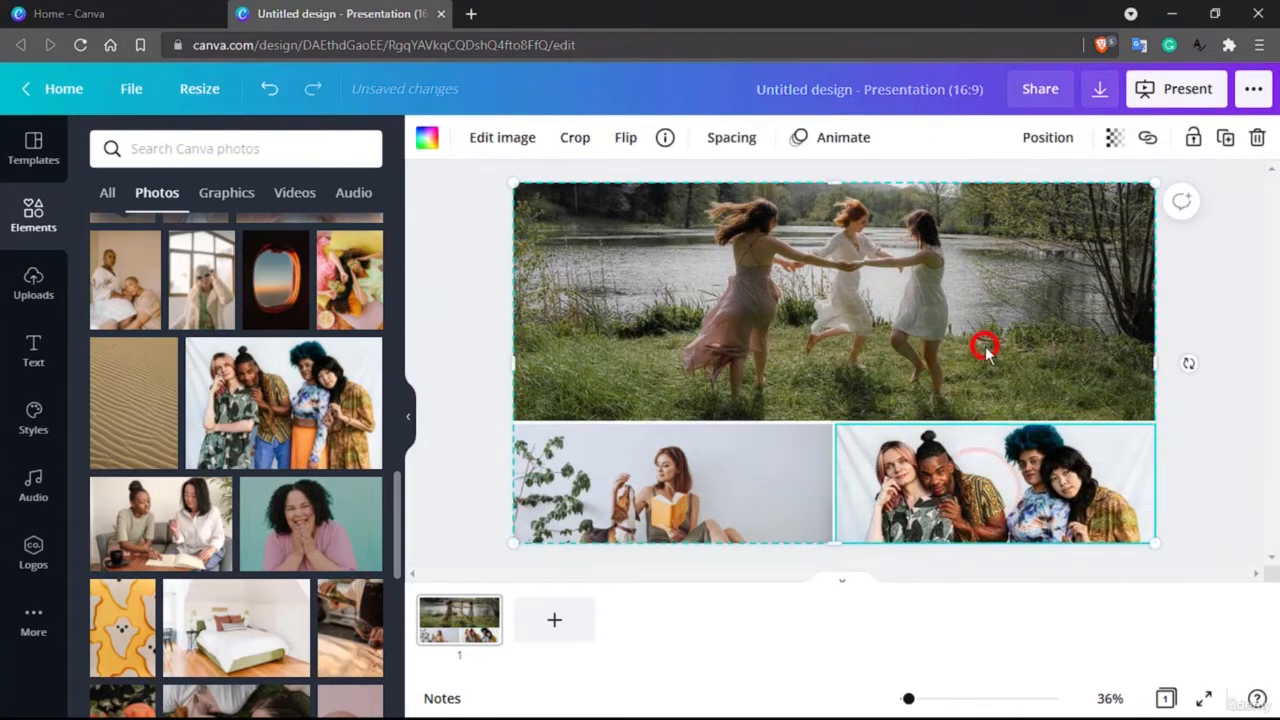
{"action": "double_click", "coordinate": [1025, 488]}
{"action": "left_click_drag", "start_coordinate": [1021, 465], "coordinate": [1020, 471]}
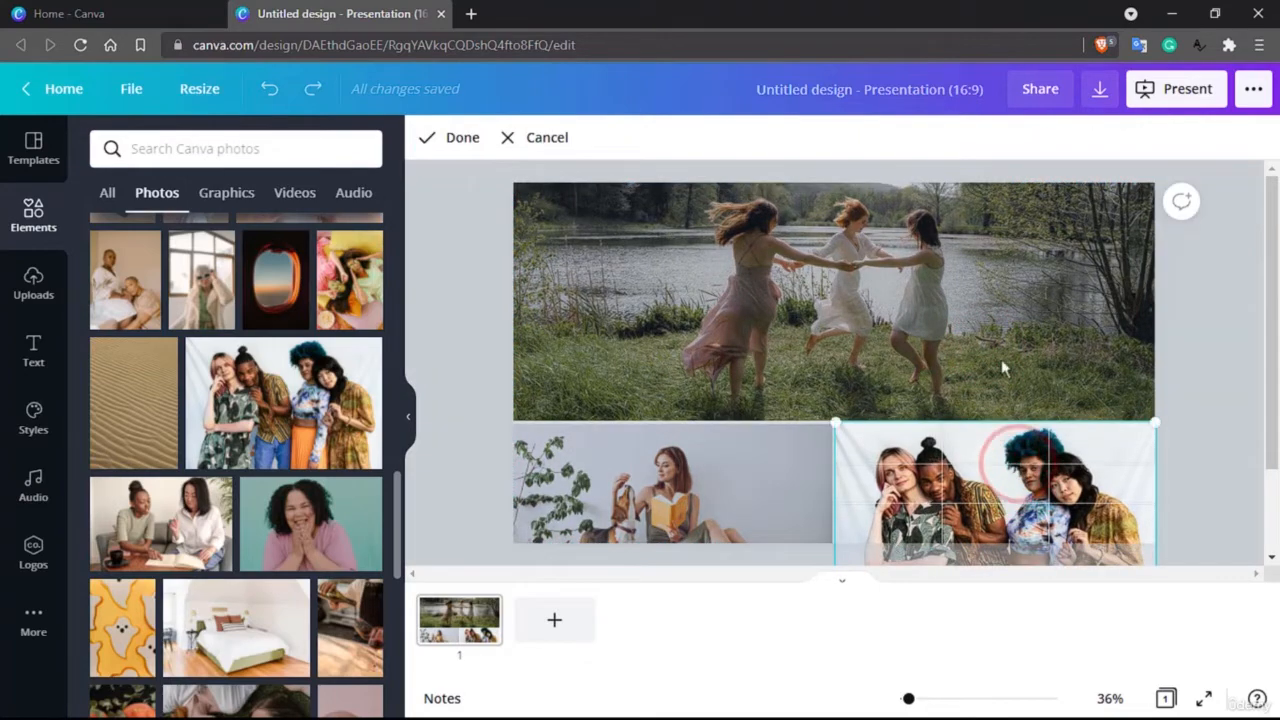
{"action": "left_click", "coordinate": [998, 340]}
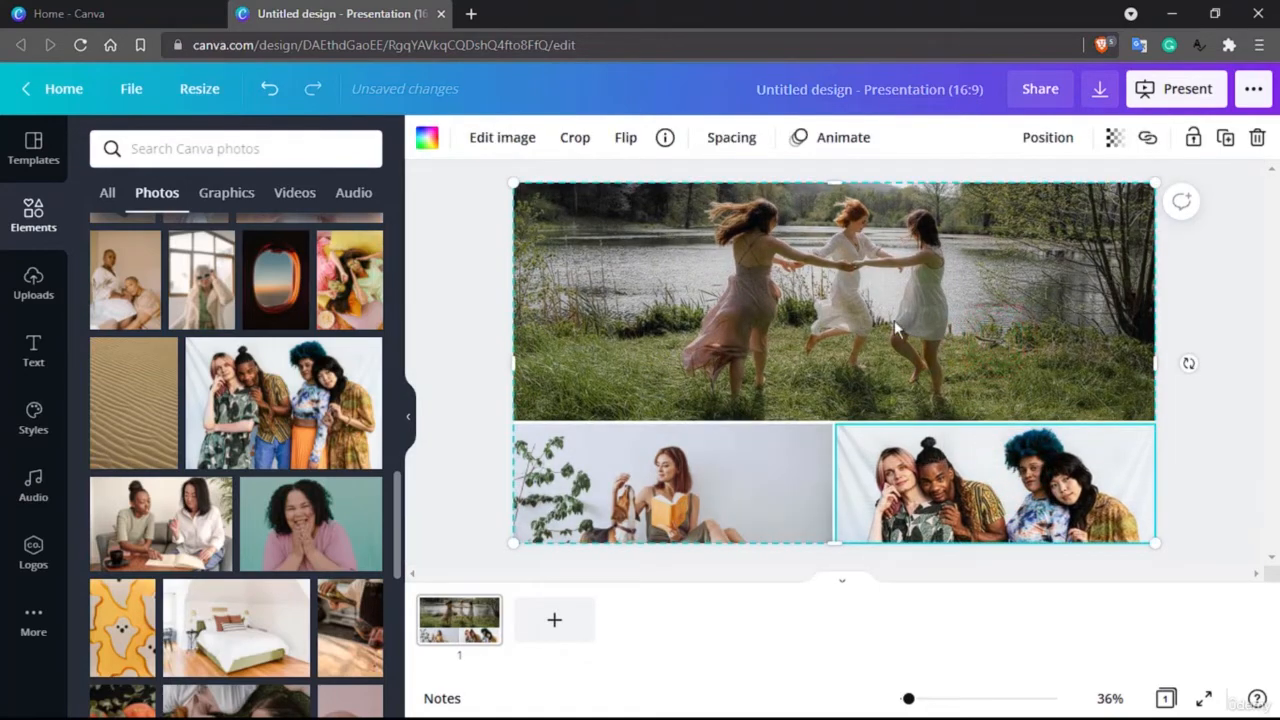
Step: Shift the photo of the women dancing by the lake downward within the large cell to show more of the hills
{"action": "double_click", "coordinate": [813, 306]}
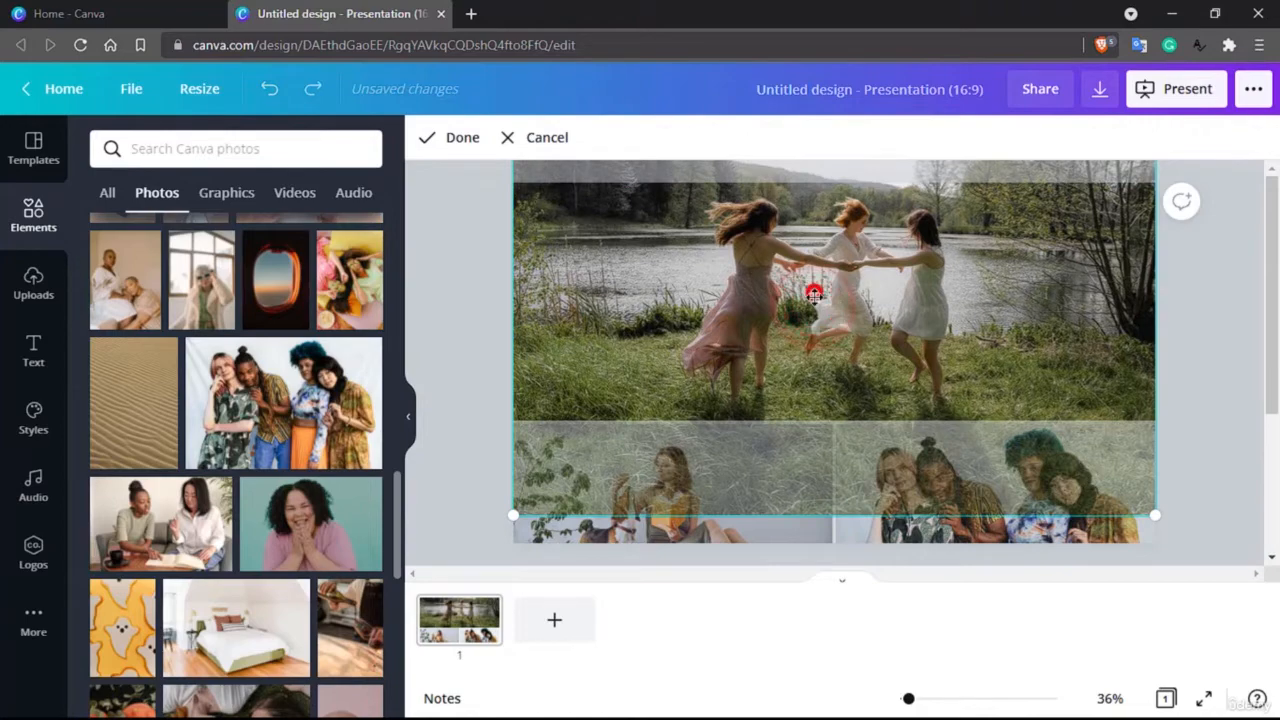
{"action": "left_click_drag", "start_coordinate": [813, 306], "coordinate": [815, 318]}
{"action": "left_click", "coordinate": [815, 318]}
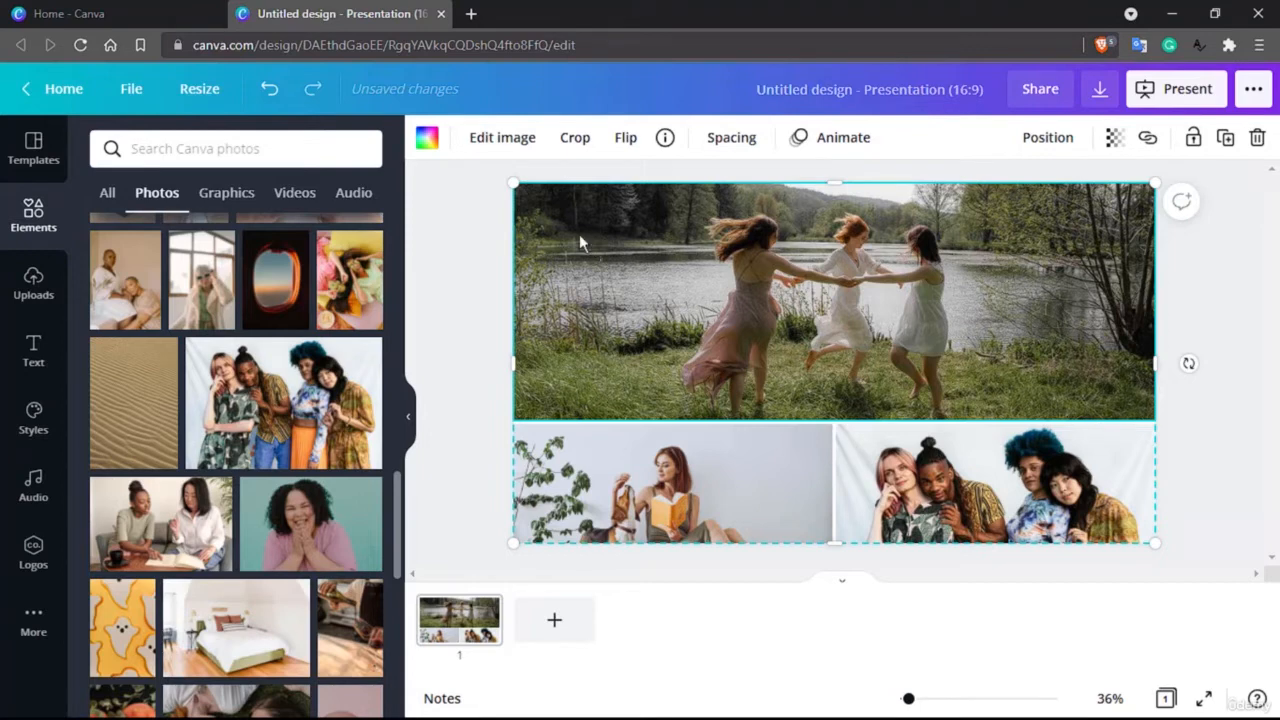
Step: Replace the large cell's photo with the brand palette's dark red fill and change it to the default coral red
{"action": "left_click", "coordinate": [427, 140]}
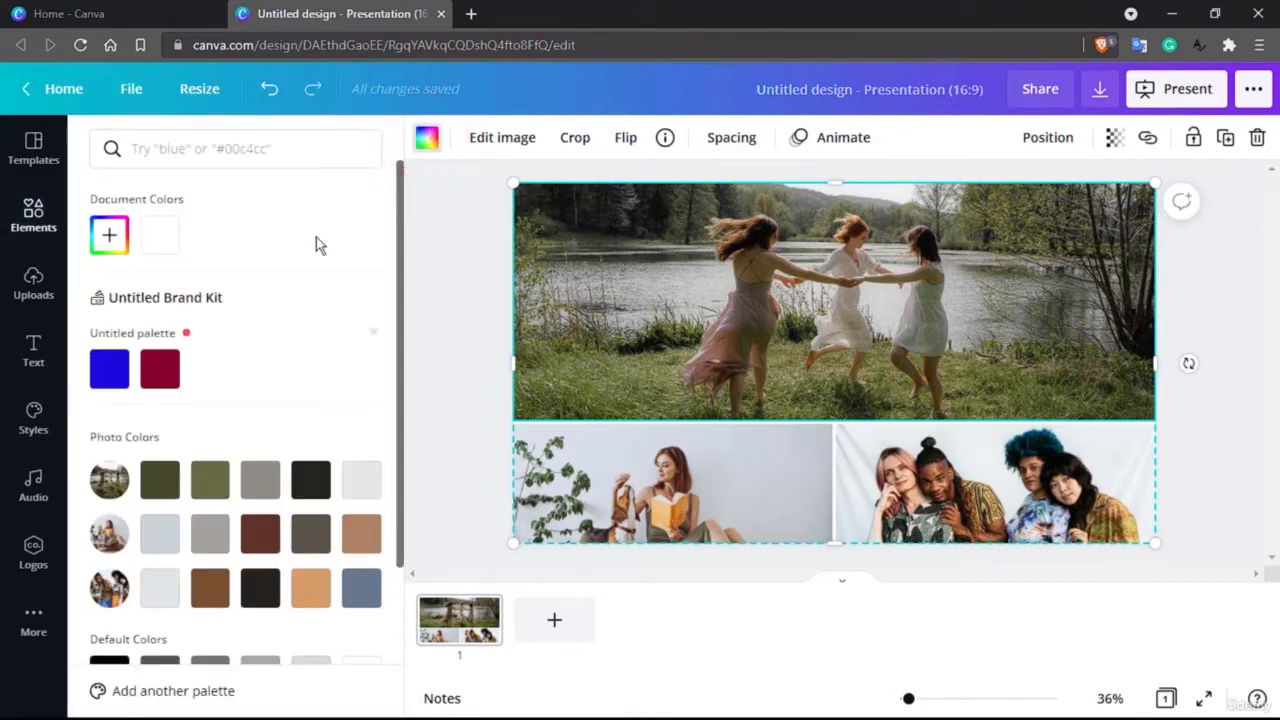
{"action": "left_click", "coordinate": [162, 369]}
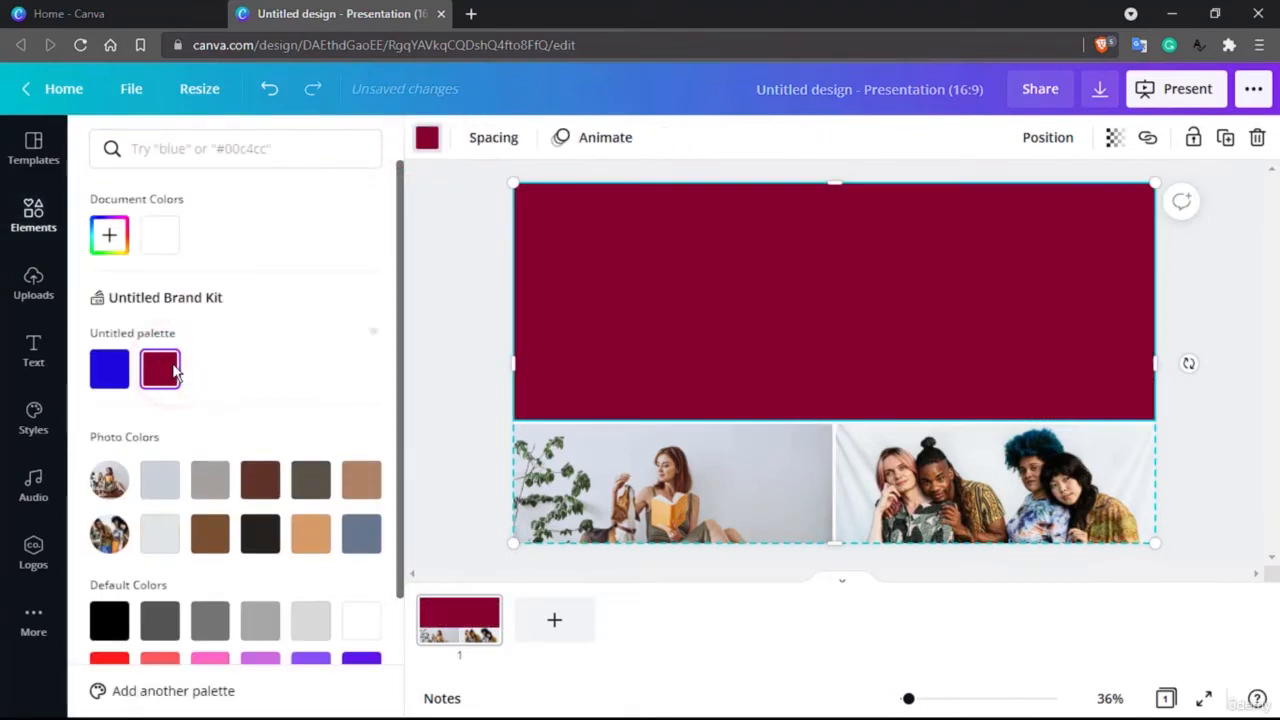
{"action": "scroll", "coordinate": [173, 372], "scroll_direction": "down", "scroll_amount": 3}
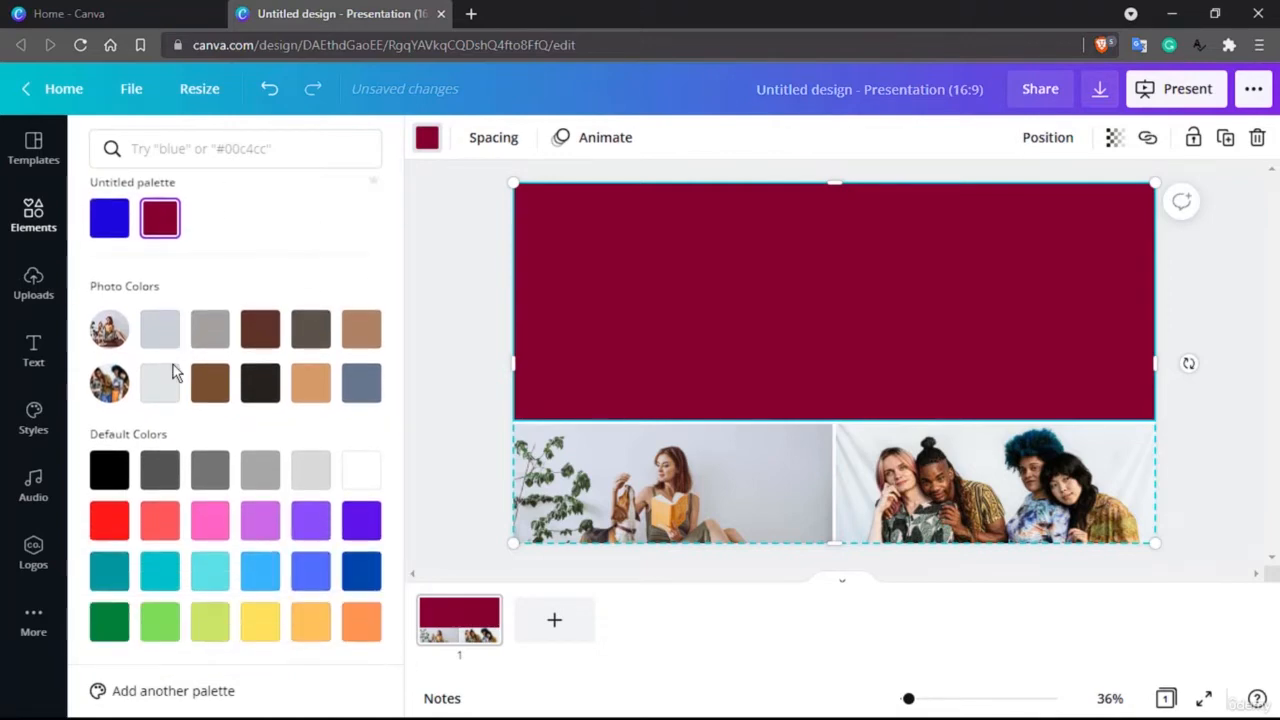
{"action": "left_click", "coordinate": [161, 521]}
{"action": "left_click", "coordinate": [114, 390]}
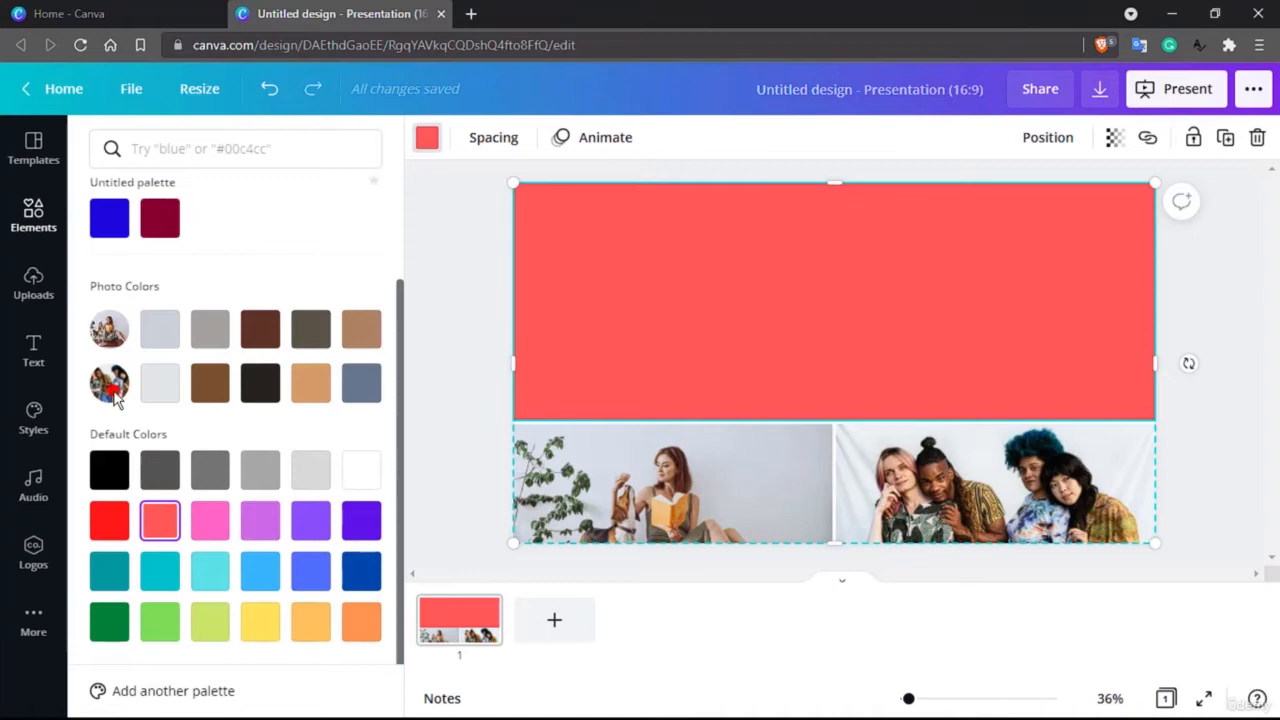
{"action": "left_click", "coordinate": [115, 328]}
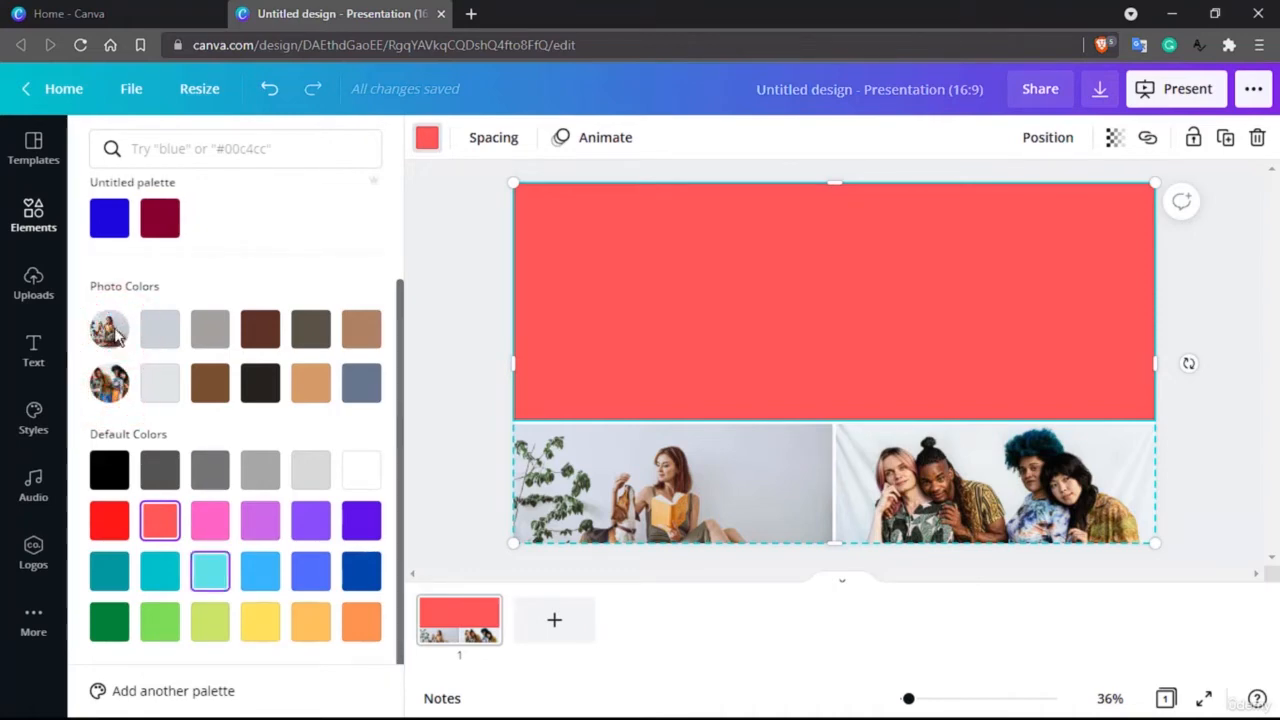
Step: Try a grid spacing of 100 and reduce it to 25
{"action": "left_click", "coordinate": [492, 150]}
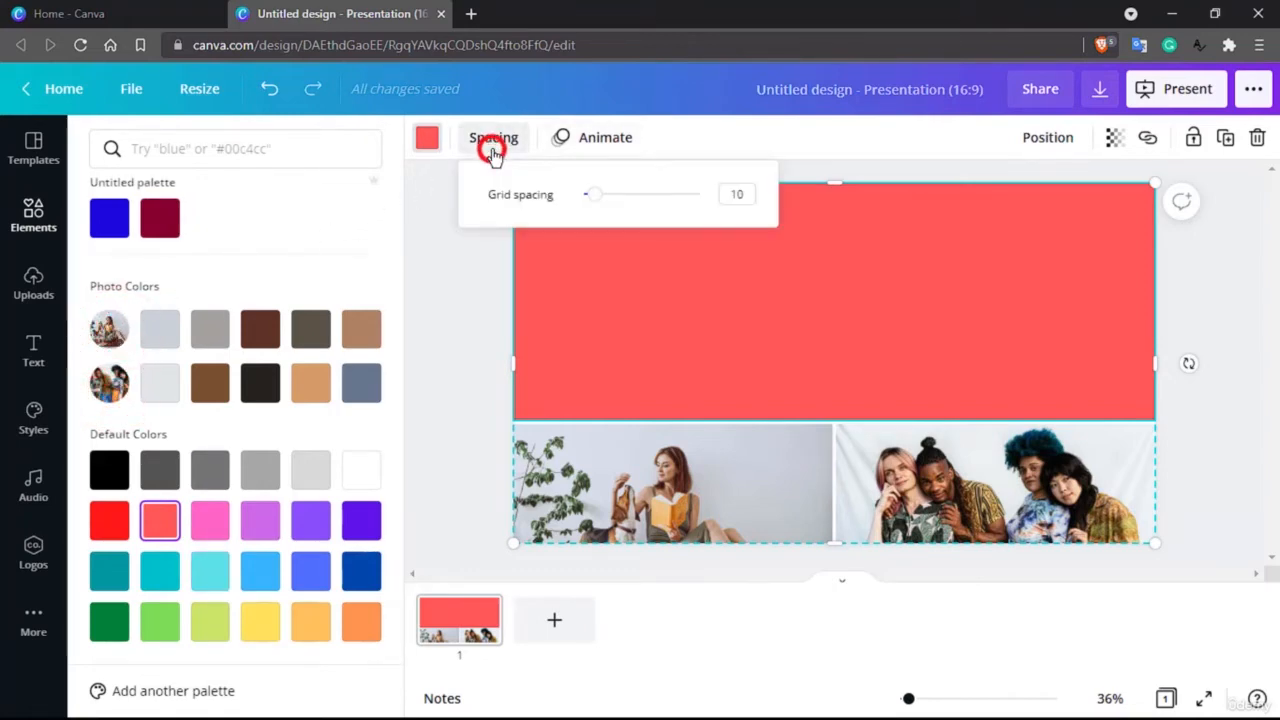
{"action": "left_click_drag", "start_coordinate": [593, 194], "coordinate": [804, 203]}
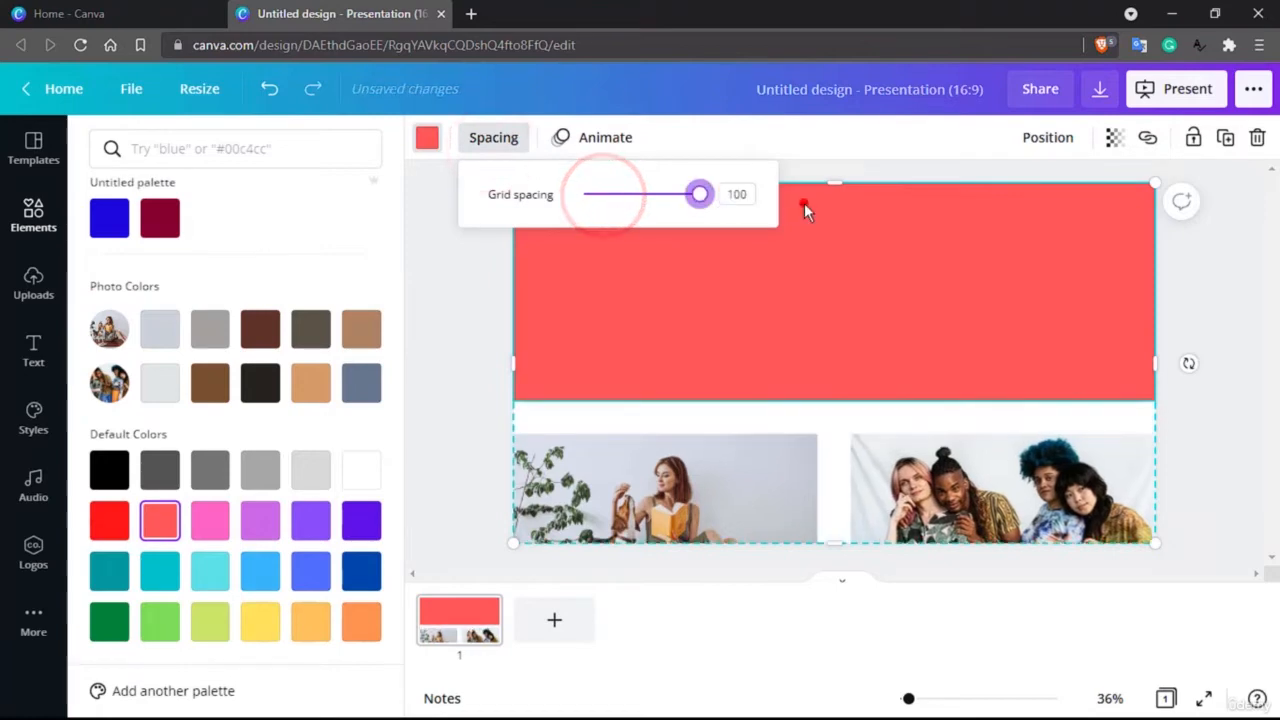
{"action": "left_click", "coordinate": [804, 203]}
{"action": "left_click", "coordinate": [483, 140]}
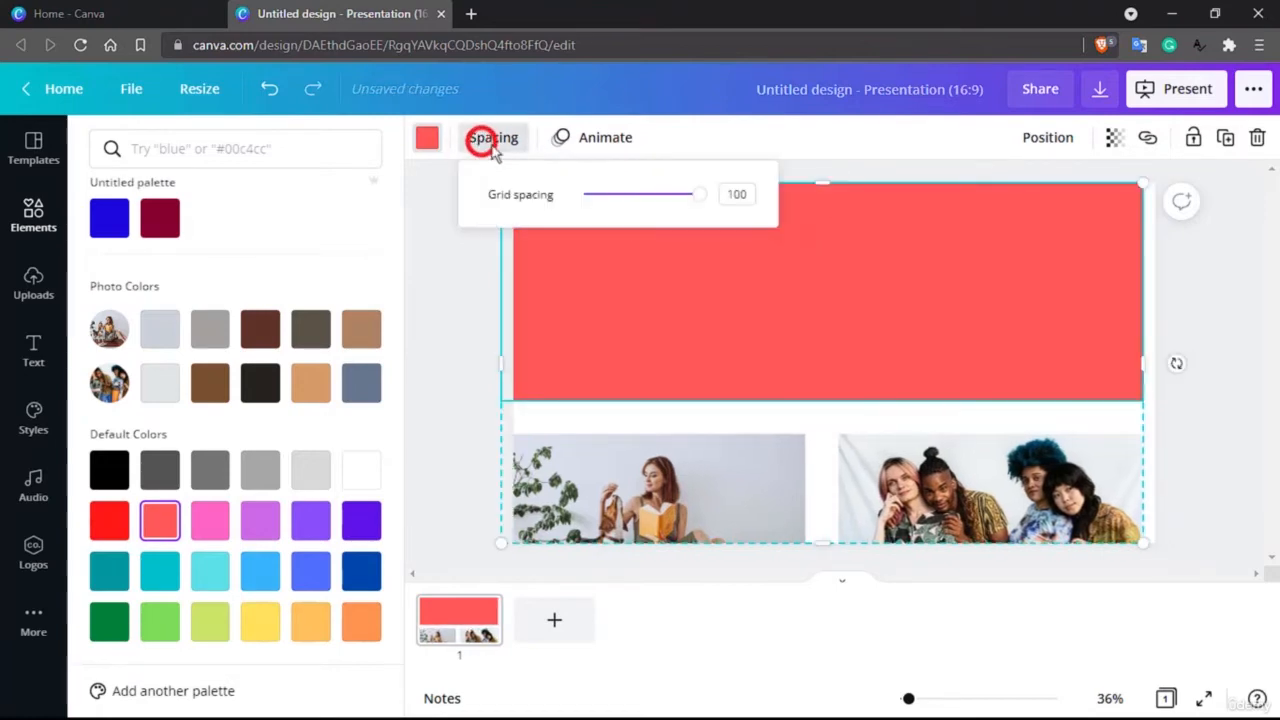
{"action": "left_click_drag", "start_coordinate": [656, 193], "coordinate": [613, 211]}
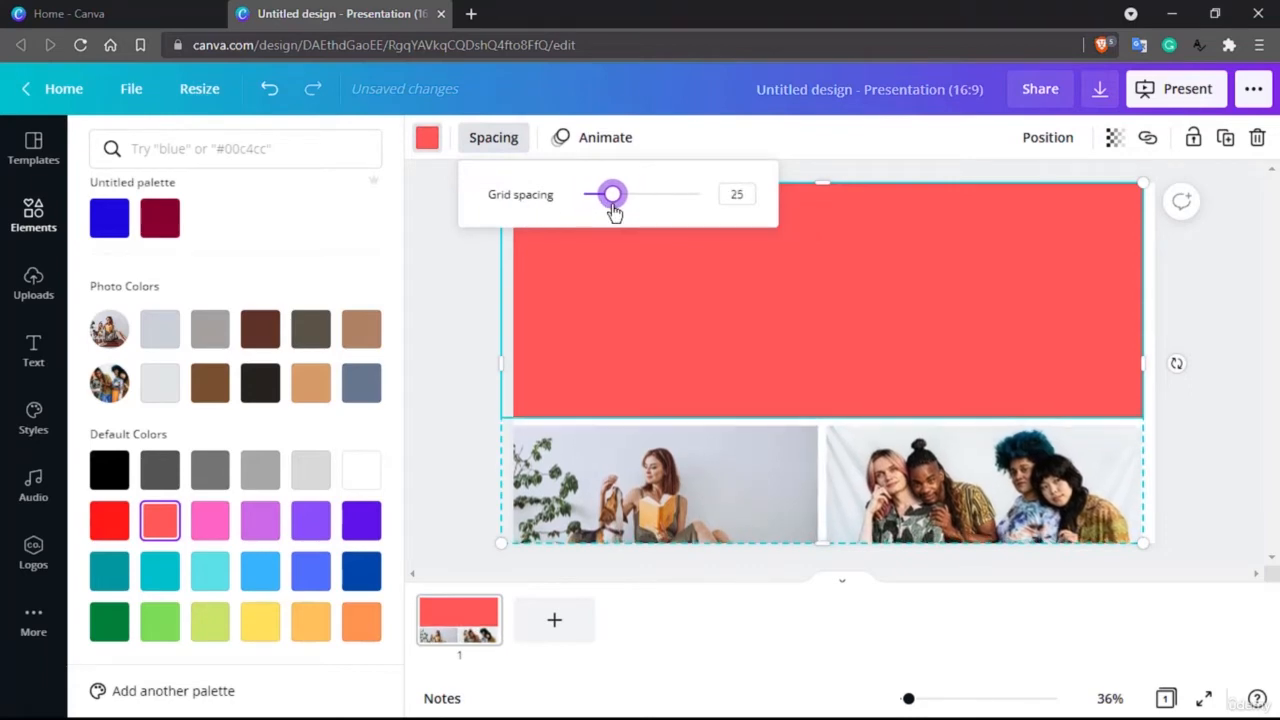
{"action": "left_click", "coordinate": [423, 296]}
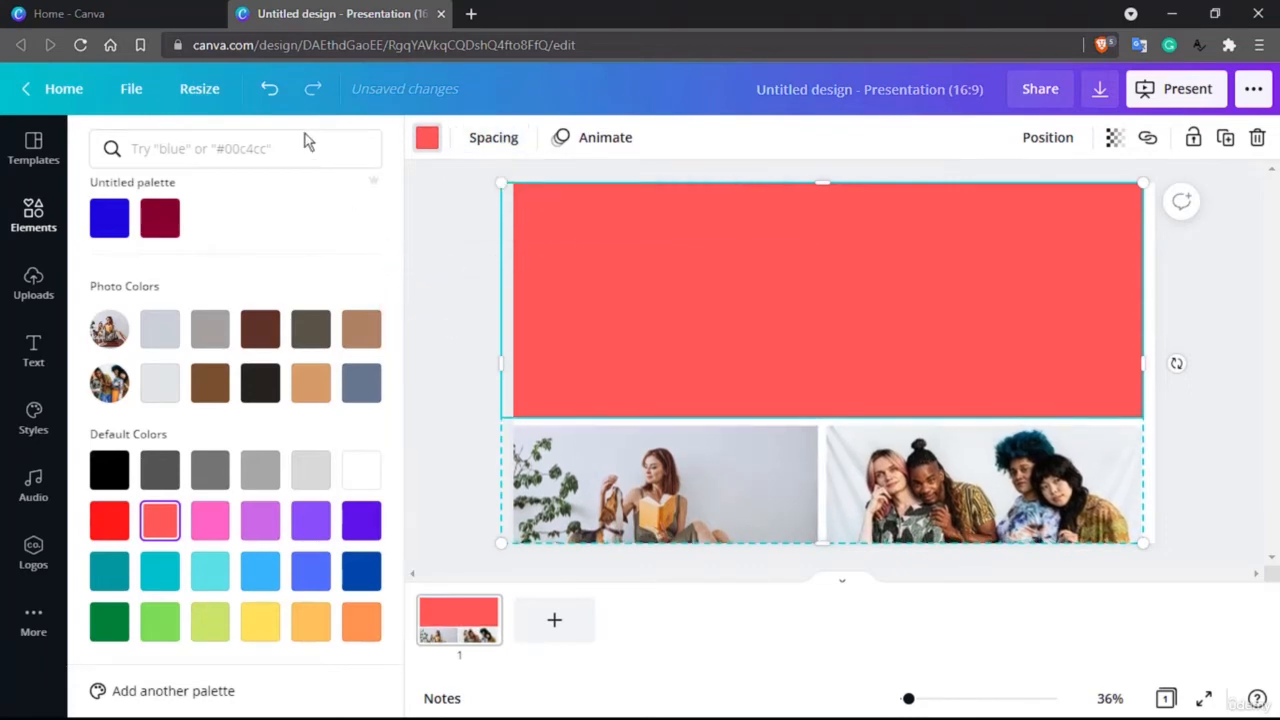
Step: Undo the spacing and colour fill changes to bring back the lake photo in the large cell
{"action": "left_click", "coordinate": [279, 100]}
{"action": "left_click", "coordinate": [279, 100]}
{"action": "left_click", "coordinate": [279, 100]}
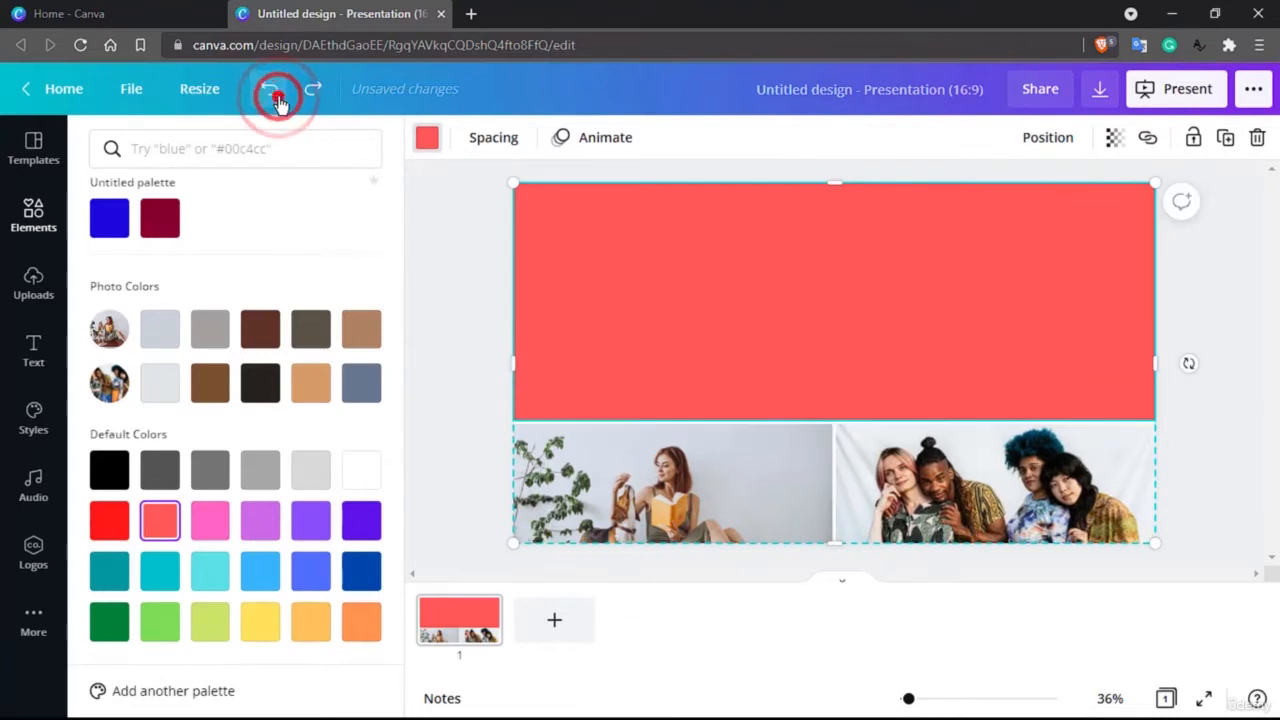
{"action": "left_click", "coordinate": [279, 100]}
{"action": "left_click", "coordinate": [279, 100]}
{"action": "left_click", "coordinate": [279, 100]}
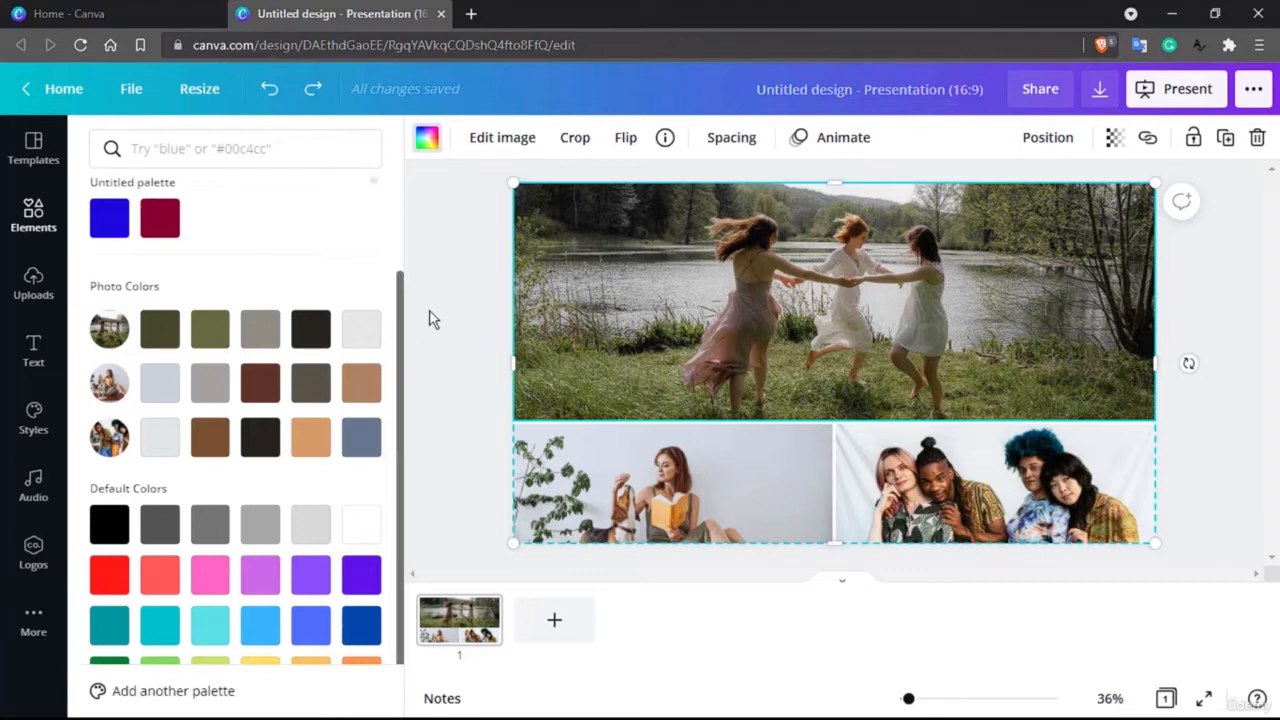
Step: Add a second blank slide and show the full set of frames from the elements library
{"action": "left_click", "coordinate": [44, 220]}
{"action": "left_click", "coordinate": [36, 214]}
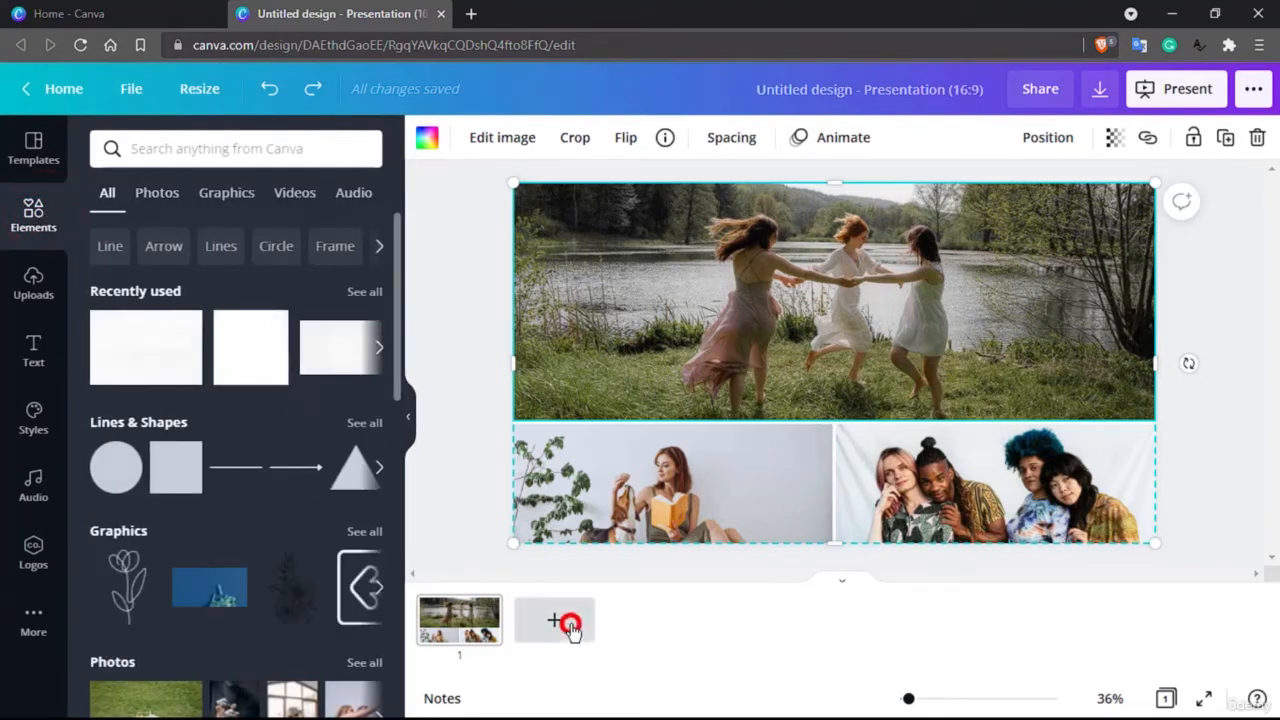
{"action": "left_click", "coordinate": [571, 622]}
{"action": "scroll", "coordinate": [208, 638], "scroll_direction": "down", "scroll_amount": 10}
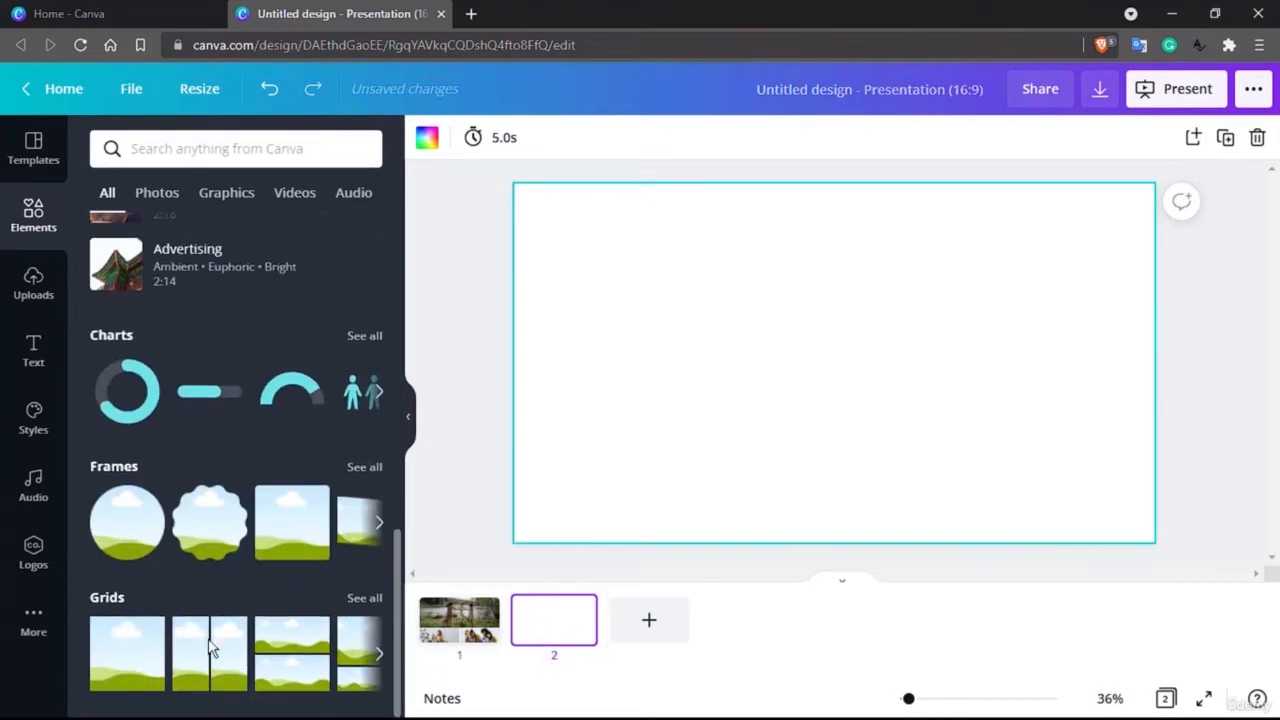
{"action": "left_click", "coordinate": [352, 470]}
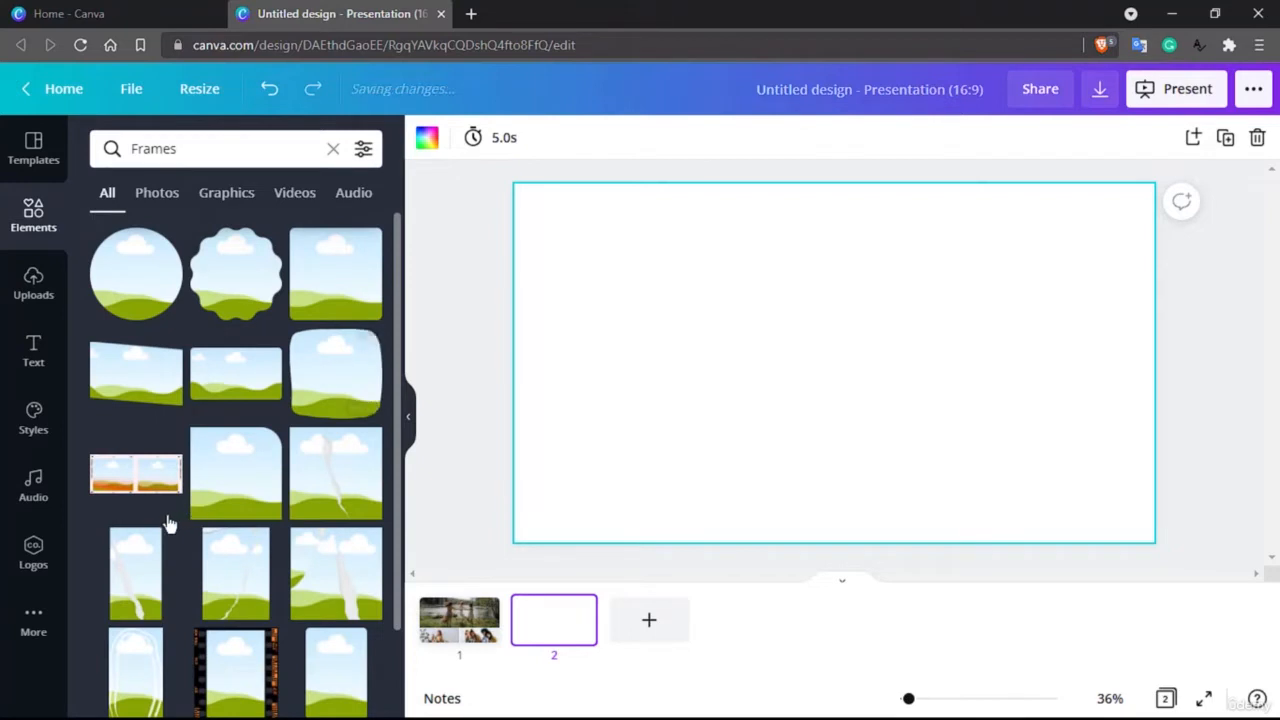
Step: Place the black film-strip frame with three picture openings near the middle of the second slide
{"action": "scroll", "coordinate": [171, 523], "scroll_direction": "down", "scroll_amount": 4}
{"action": "scroll", "coordinate": [300, 503], "scroll_direction": "down", "scroll_amount": 4}
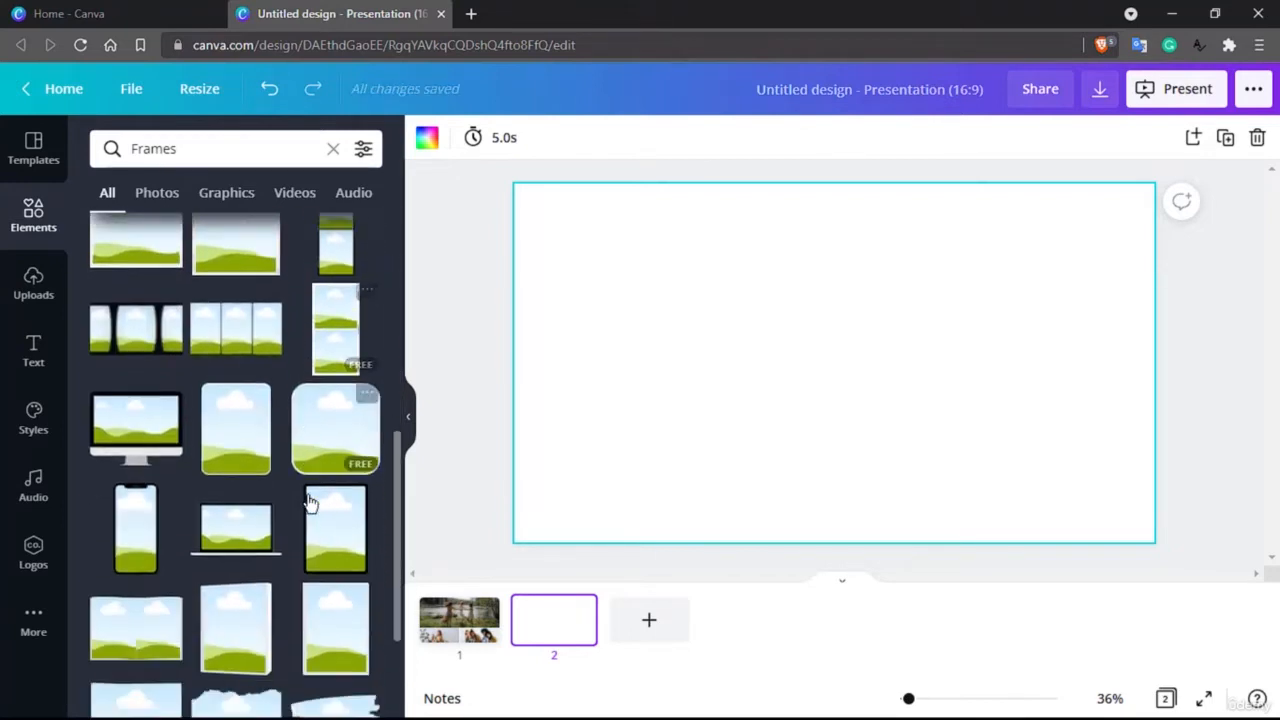
{"action": "scroll", "coordinate": [309, 500], "scroll_direction": "up", "scroll_amount": 3}
{"action": "left_click_drag", "start_coordinate": [140, 408], "coordinate": [685, 296]}
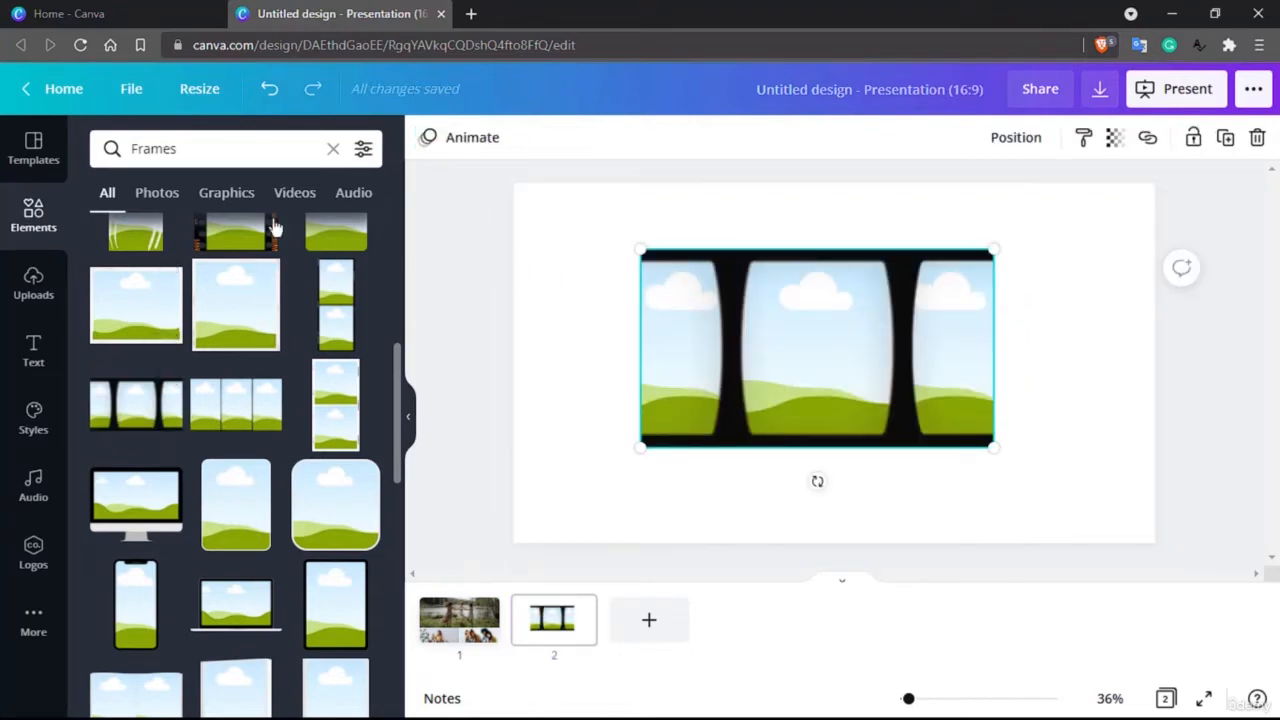
Step: Fill the film strip's openings with trending photos: leaf-covered back on the left, pink lily in the middle, sunset sky with bird on the right
{"action": "left_click", "coordinate": [157, 195]}
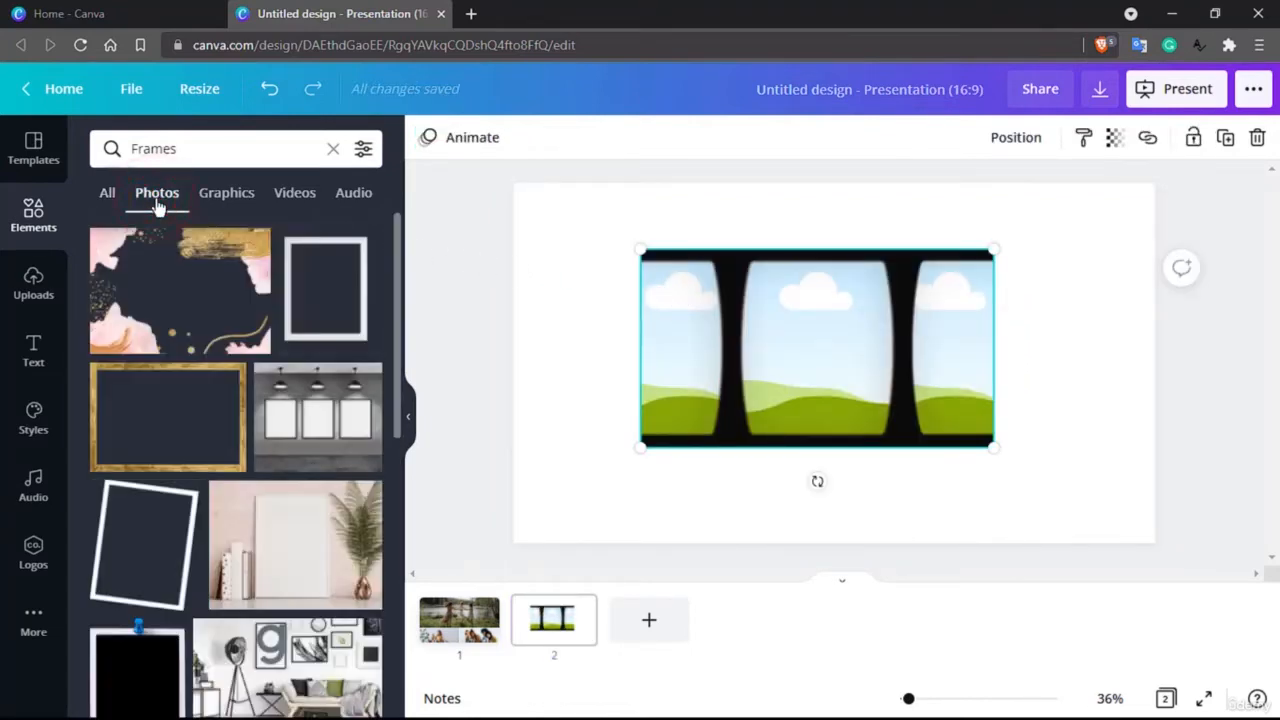
{"action": "left_click", "coordinate": [48, 240]}
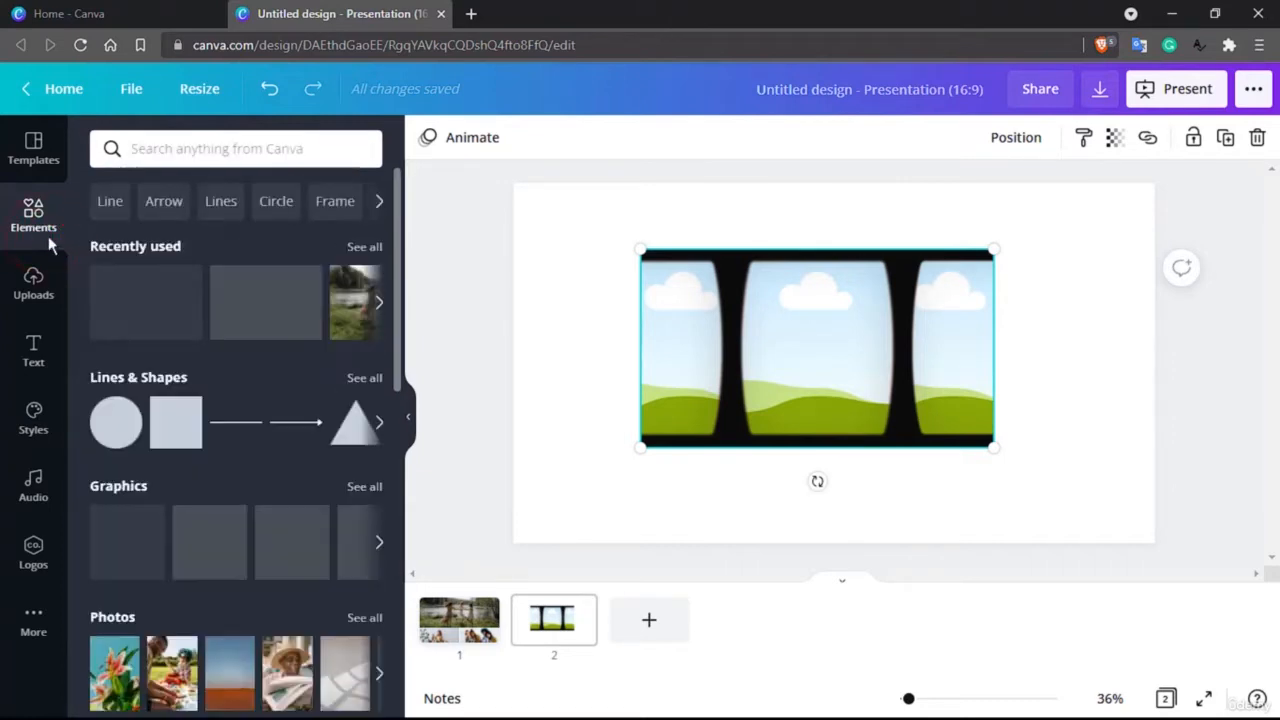
{"action": "scroll", "coordinate": [134, 294], "scroll_direction": "down", "scroll_amount": 2}
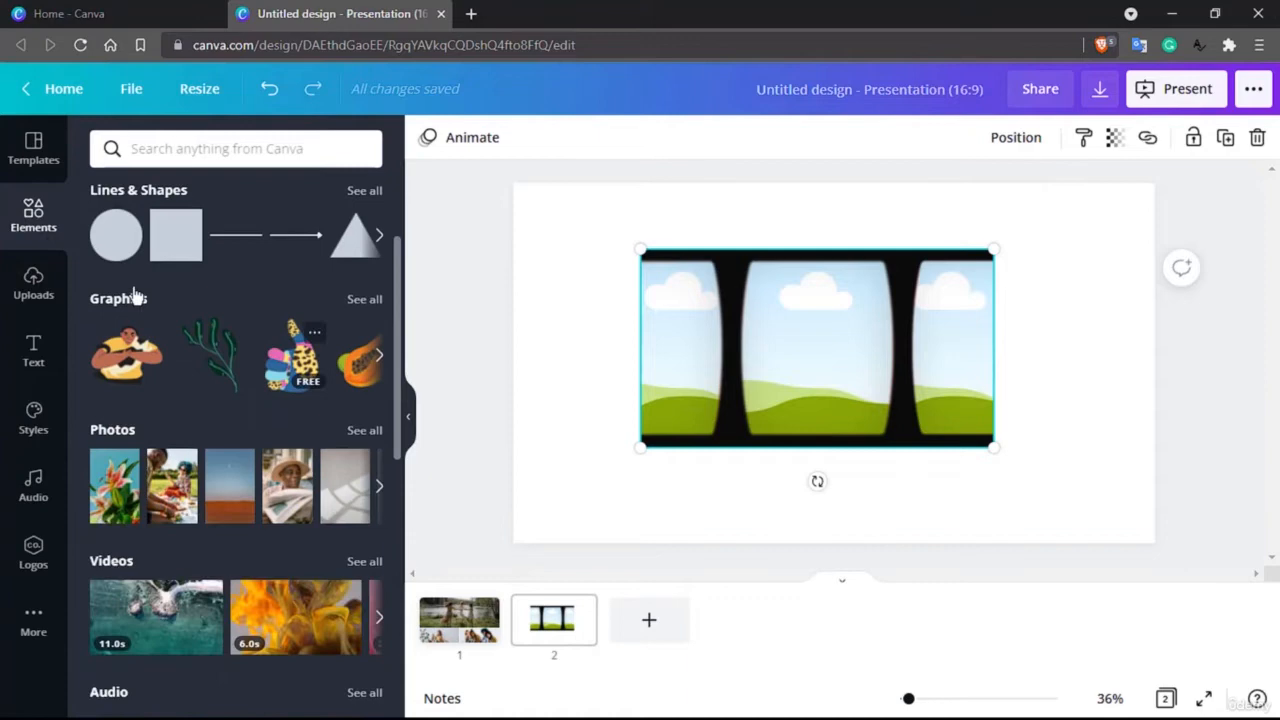
{"action": "left_click", "coordinate": [364, 430]}
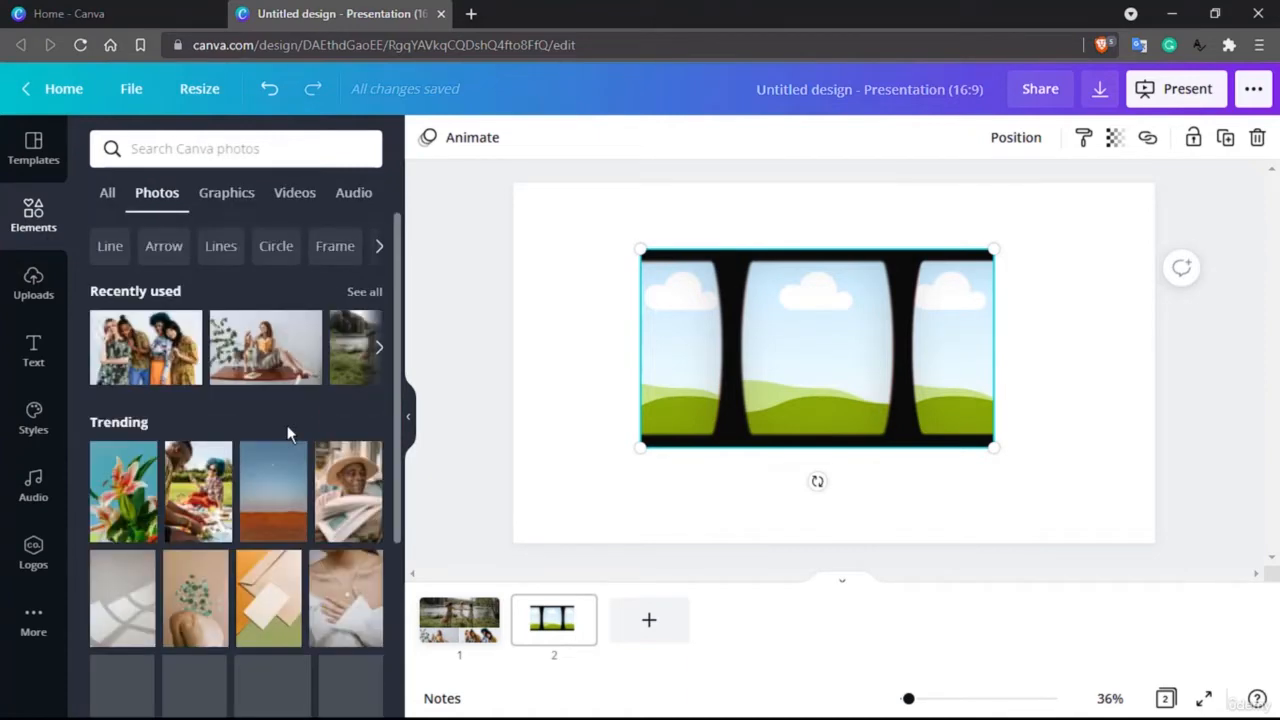
{"action": "scroll", "coordinate": [287, 425], "scroll_direction": "down", "scroll_amount": 2}
{"action": "left_click_drag", "start_coordinate": [148, 330], "coordinate": [820, 350]}
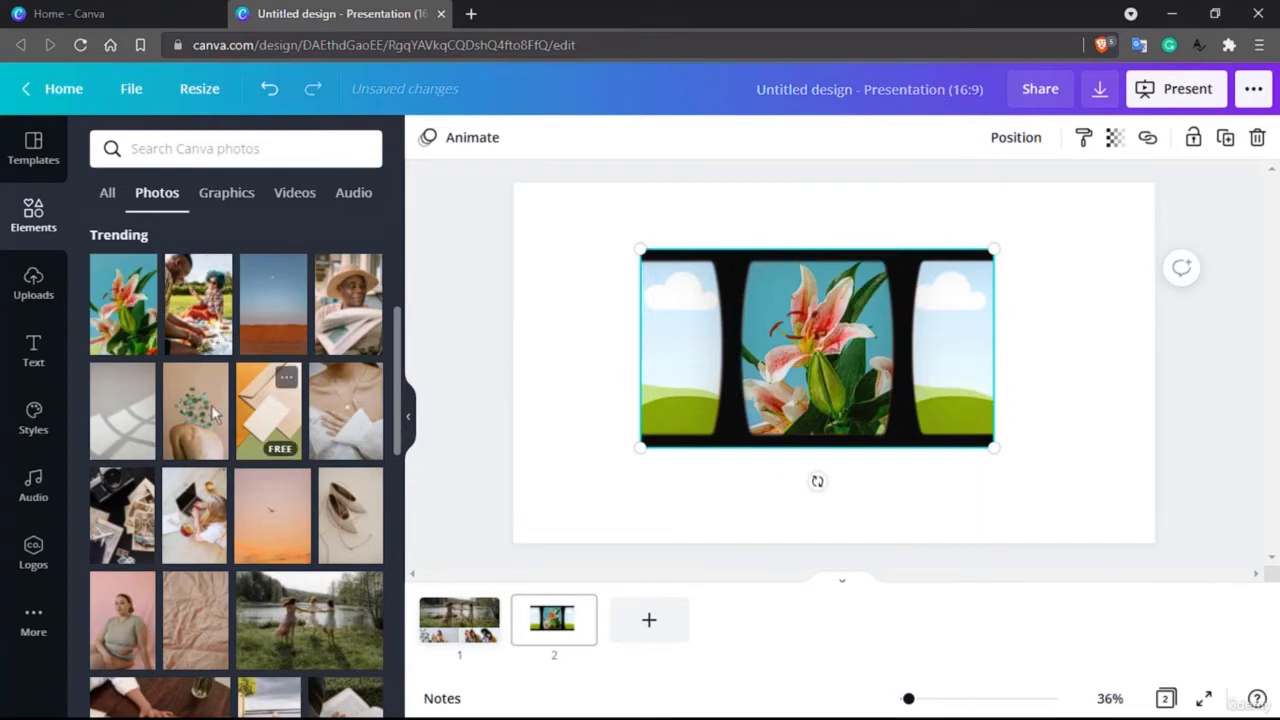
{"action": "left_click_drag", "start_coordinate": [195, 410], "coordinate": [656, 350]}
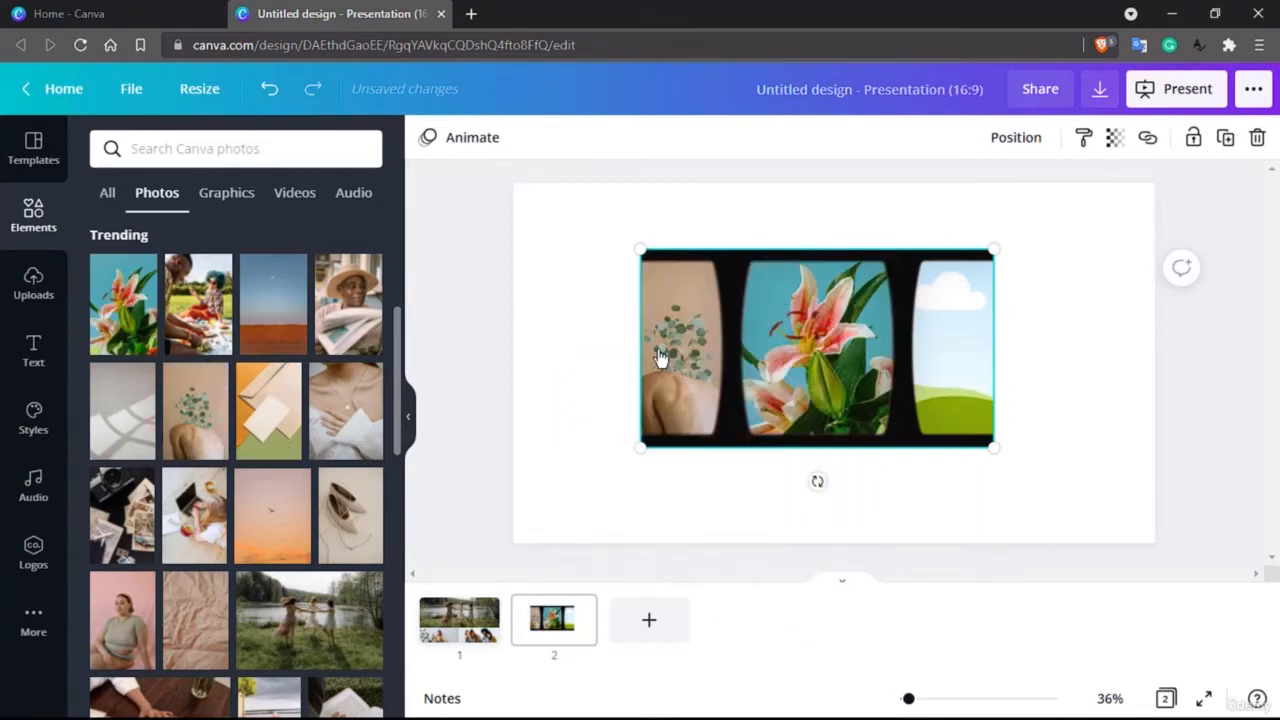
{"action": "left_click_drag", "start_coordinate": [272, 538], "coordinate": [966, 367]}
{"action": "double_click", "coordinate": [955, 358]}
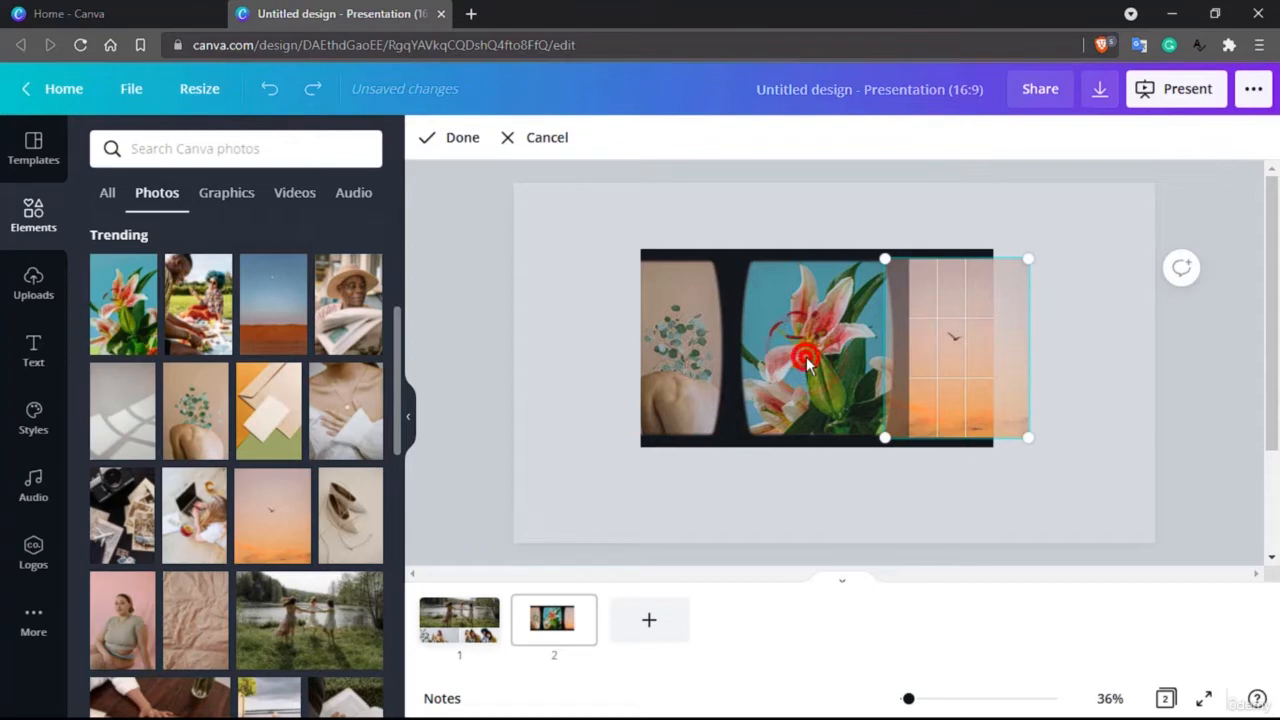
{"action": "left_click", "coordinate": [923, 580]}
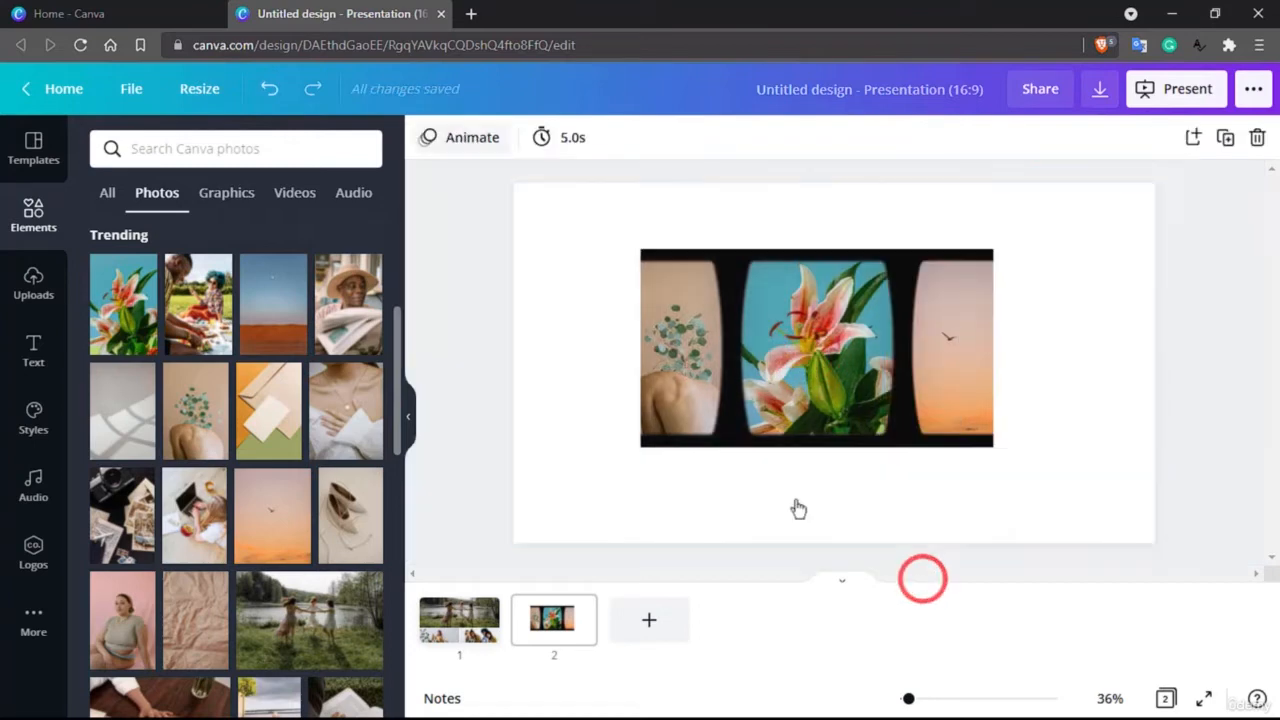
Step: Enlarge the lily photo inside the film strip's middle opening and reposition it so the main bloom is centred
{"action": "left_click", "coordinate": [523, 332]}
{"action": "left_click", "coordinate": [823, 340]}
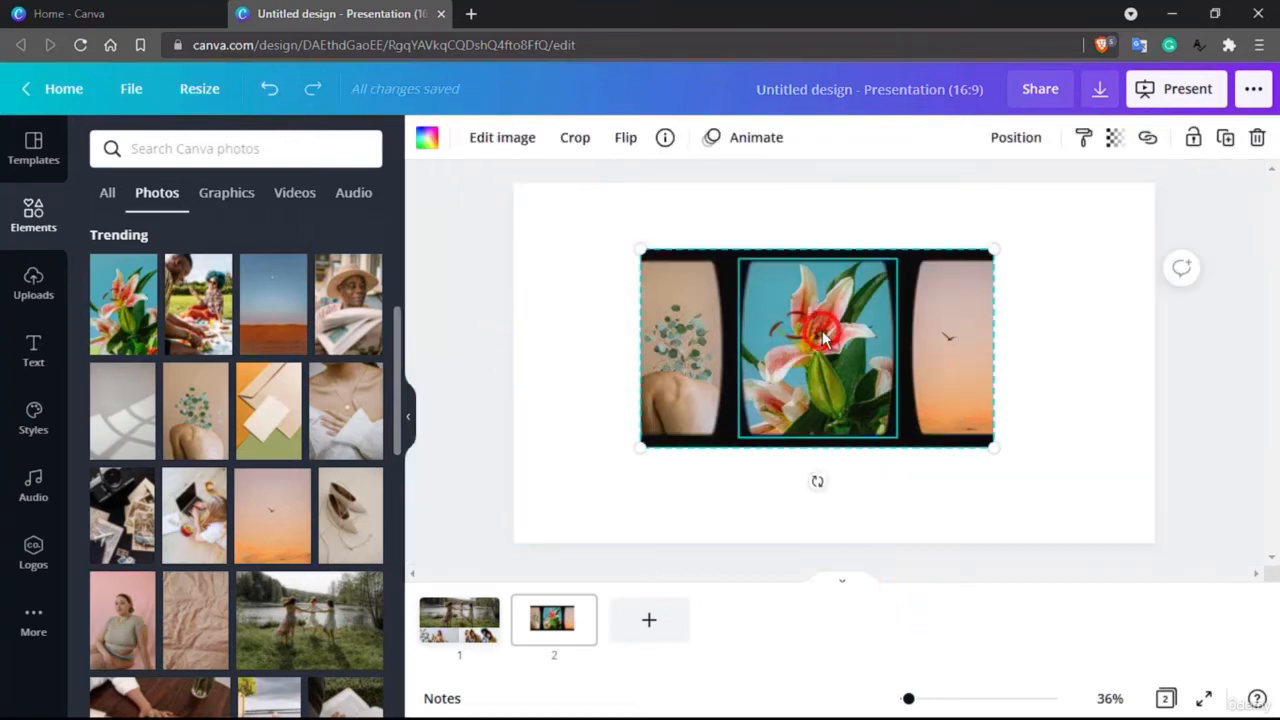
{"action": "double_click", "coordinate": [823, 330]}
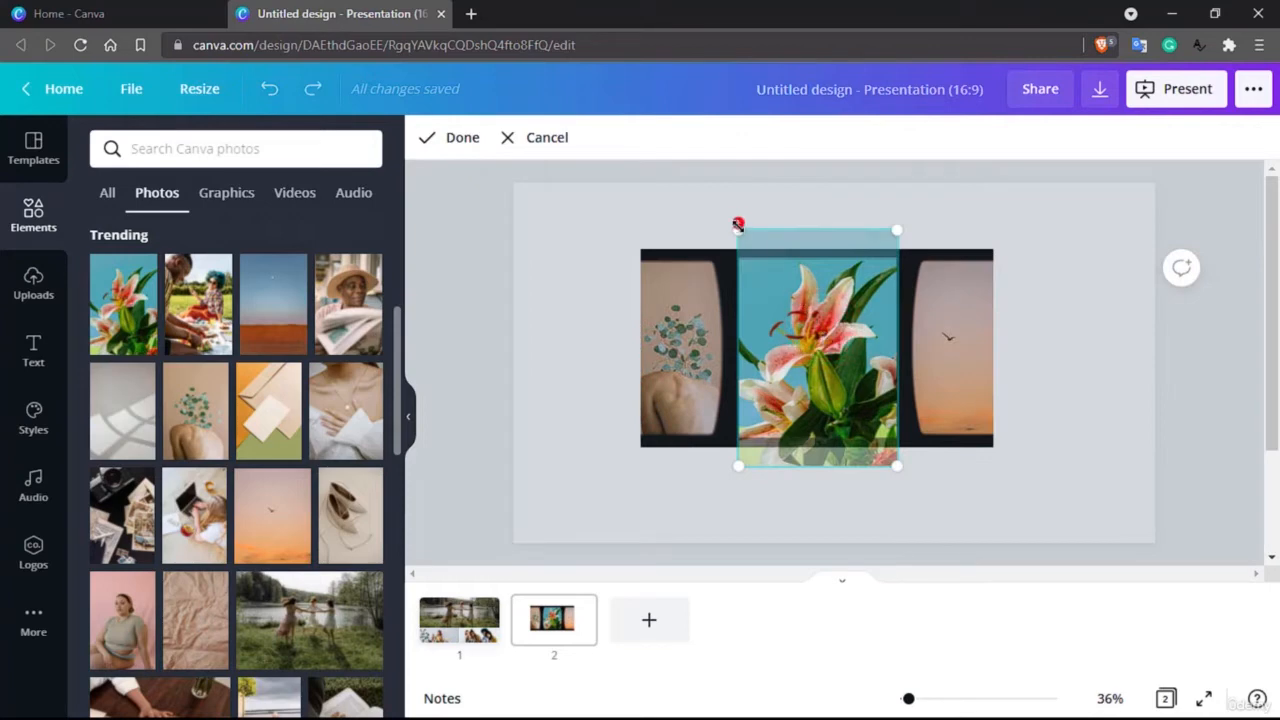
{"action": "left_click_drag", "start_coordinate": [738, 226], "coordinate": [772, 276]}
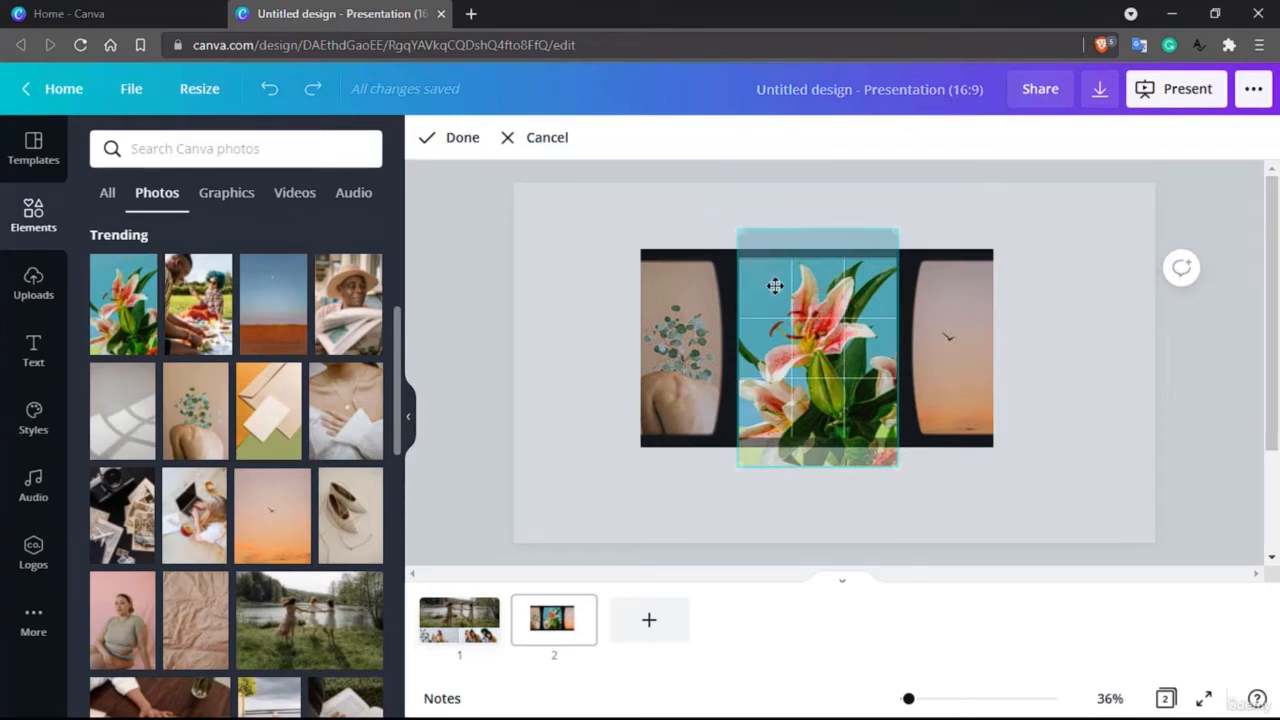
{"action": "left_click", "coordinate": [899, 471]}
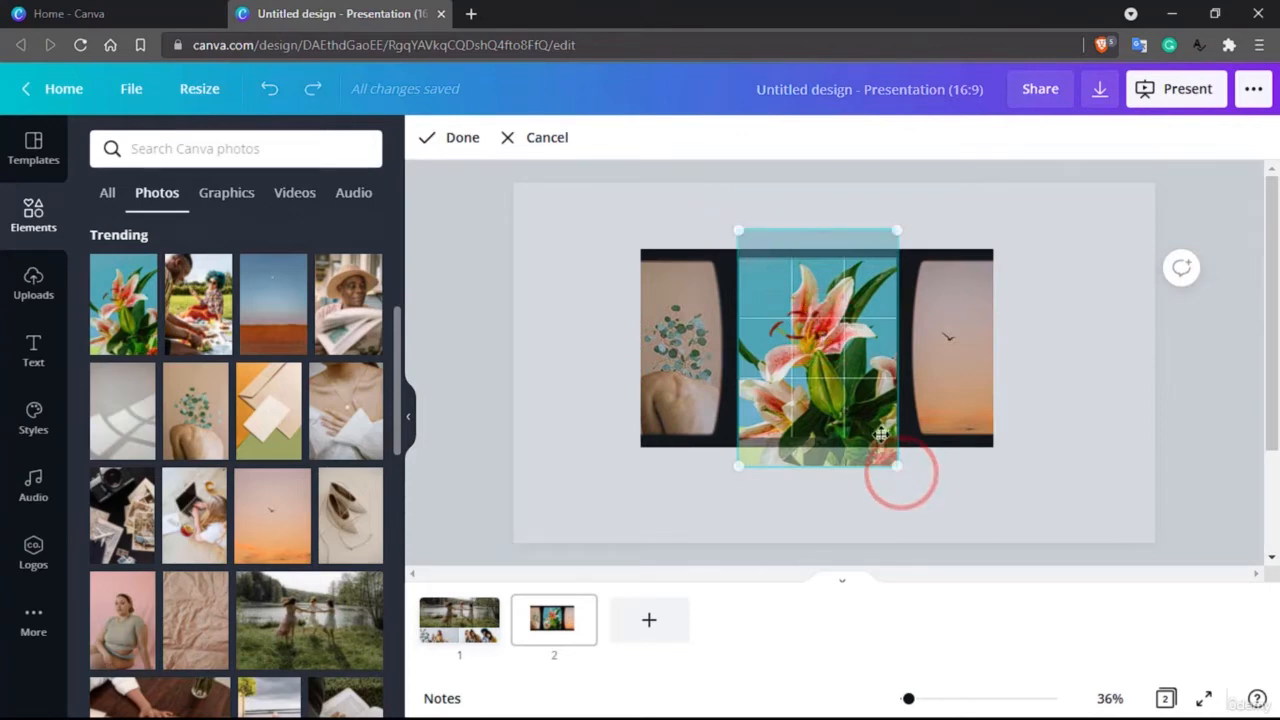
{"action": "left_click_drag", "start_coordinate": [738, 465], "coordinate": [665, 551]}
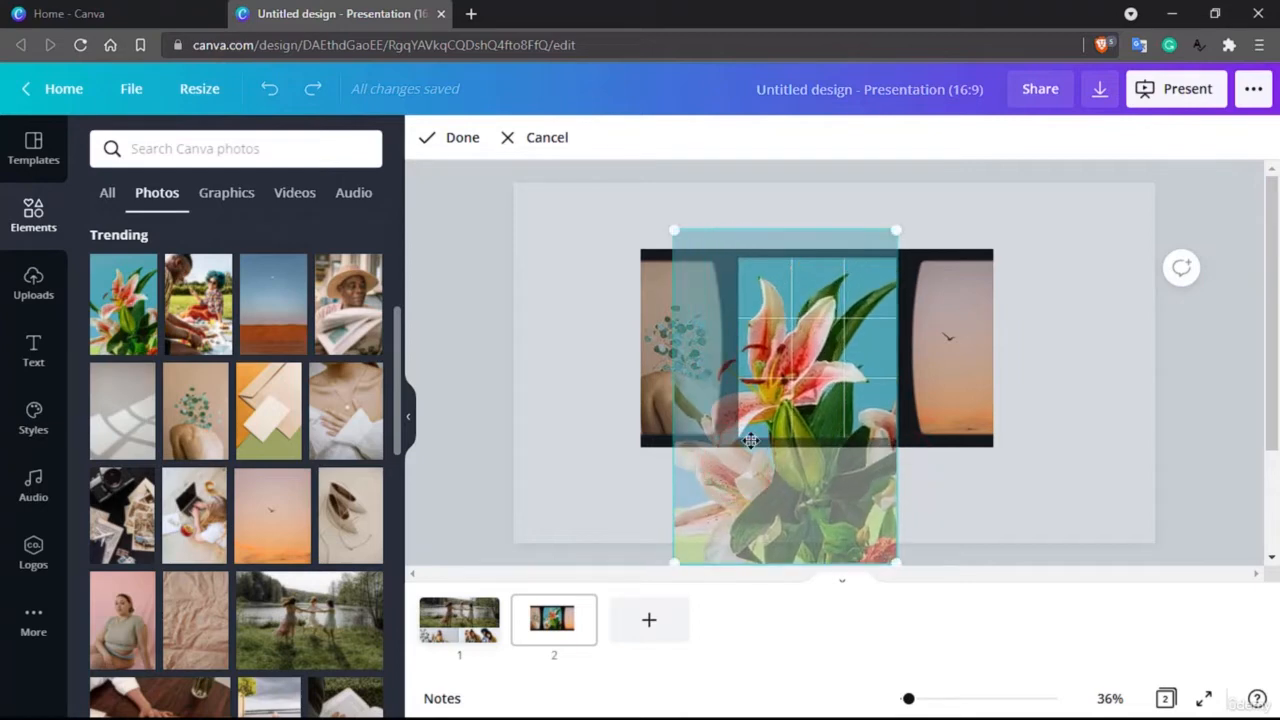
{"action": "left_click_drag", "start_coordinate": [727, 458], "coordinate": [790, 432]}
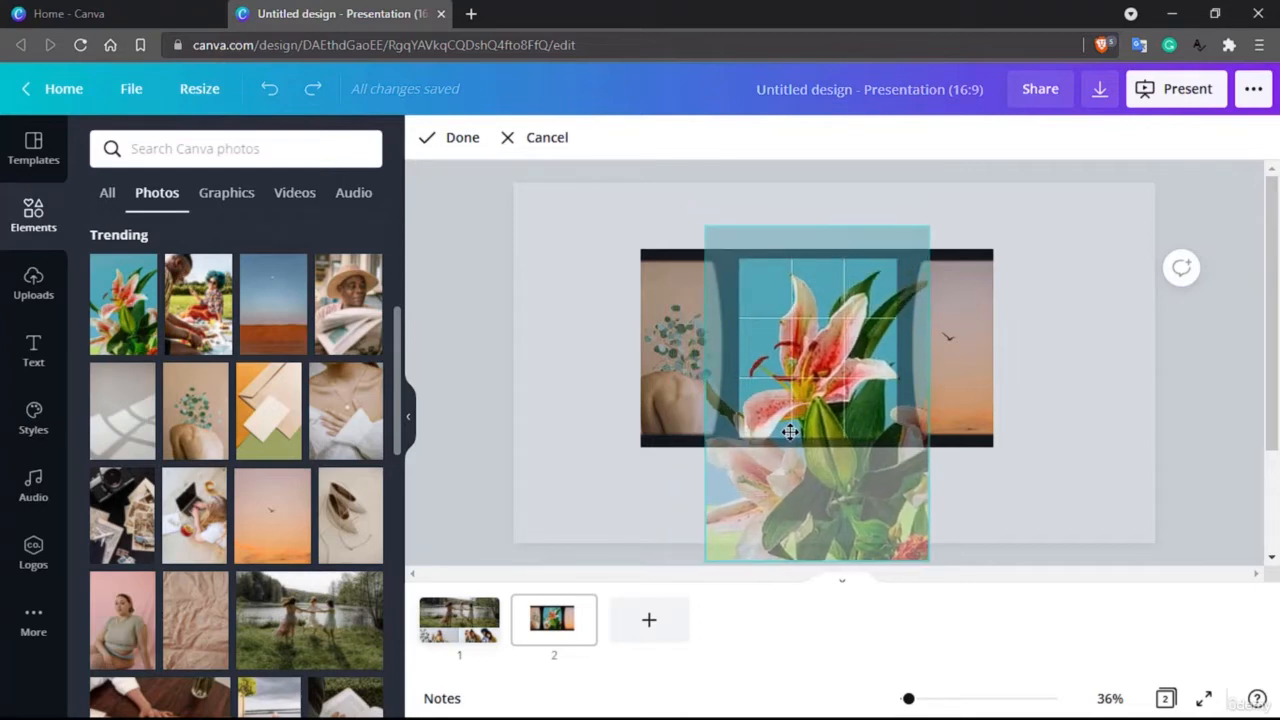
{"action": "left_click_drag", "start_coordinate": [722, 248], "coordinate": [722, 253]}
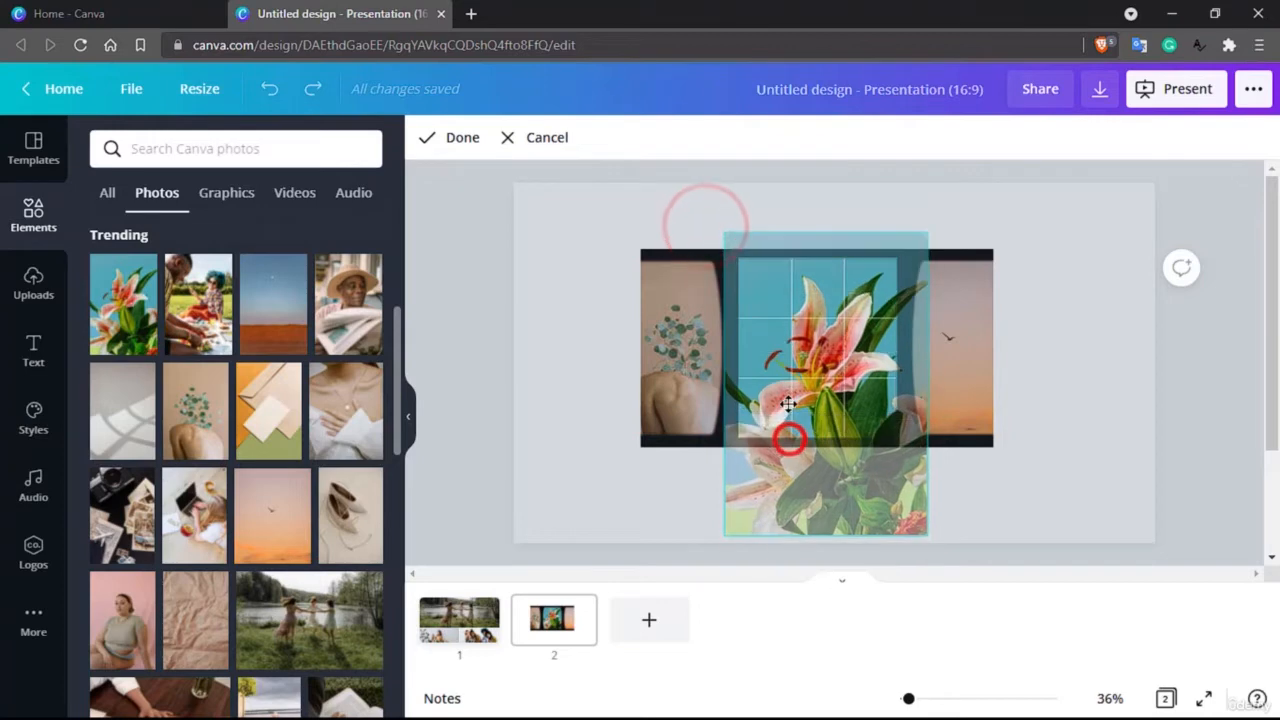
{"action": "left_click_drag", "start_coordinate": [789, 429], "coordinate": [786, 395]}
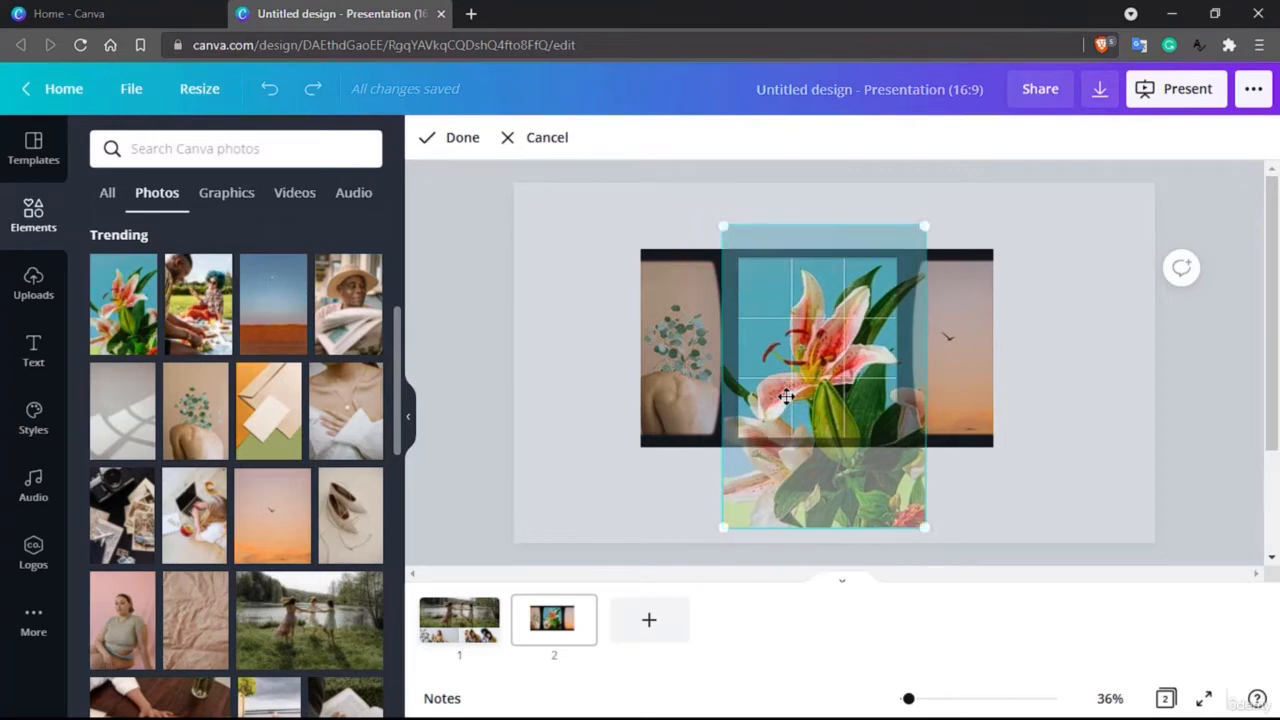
{"action": "left_click", "coordinate": [460, 137]}
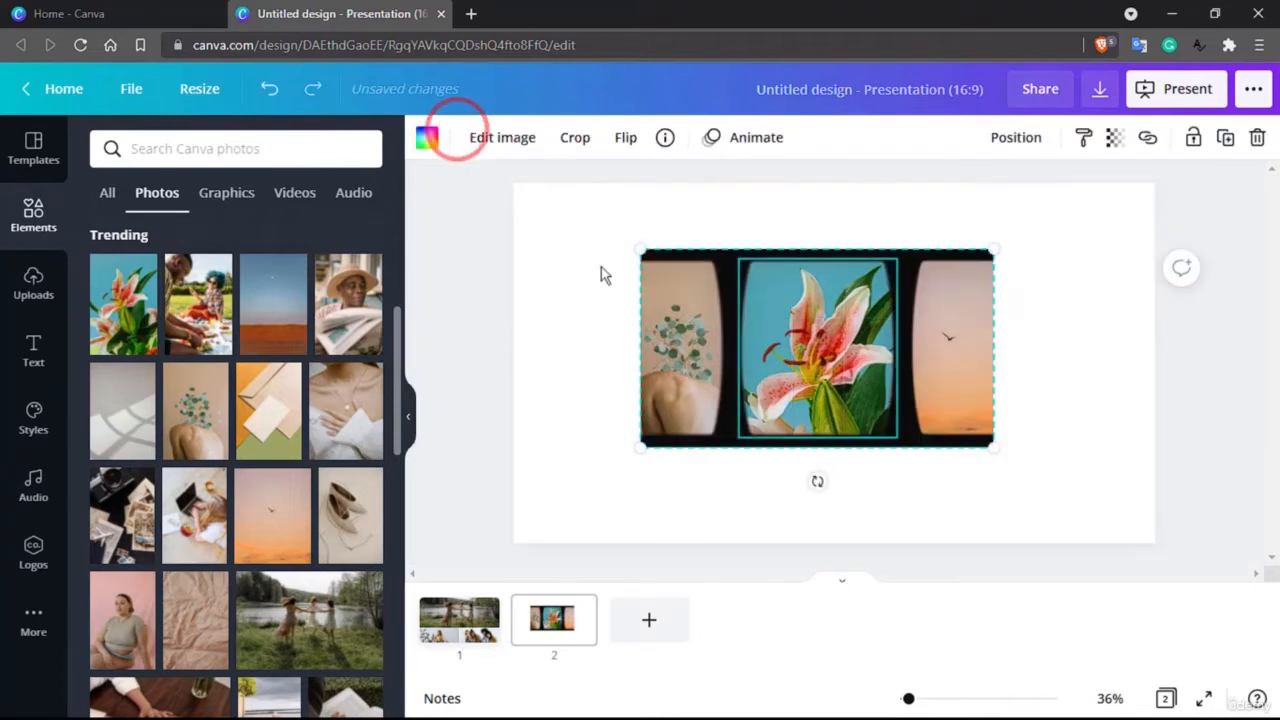
Step: Shift the leaf-covered back photo slightly to the right within the film strip's left opening
{"action": "double_click", "coordinate": [691, 353]}
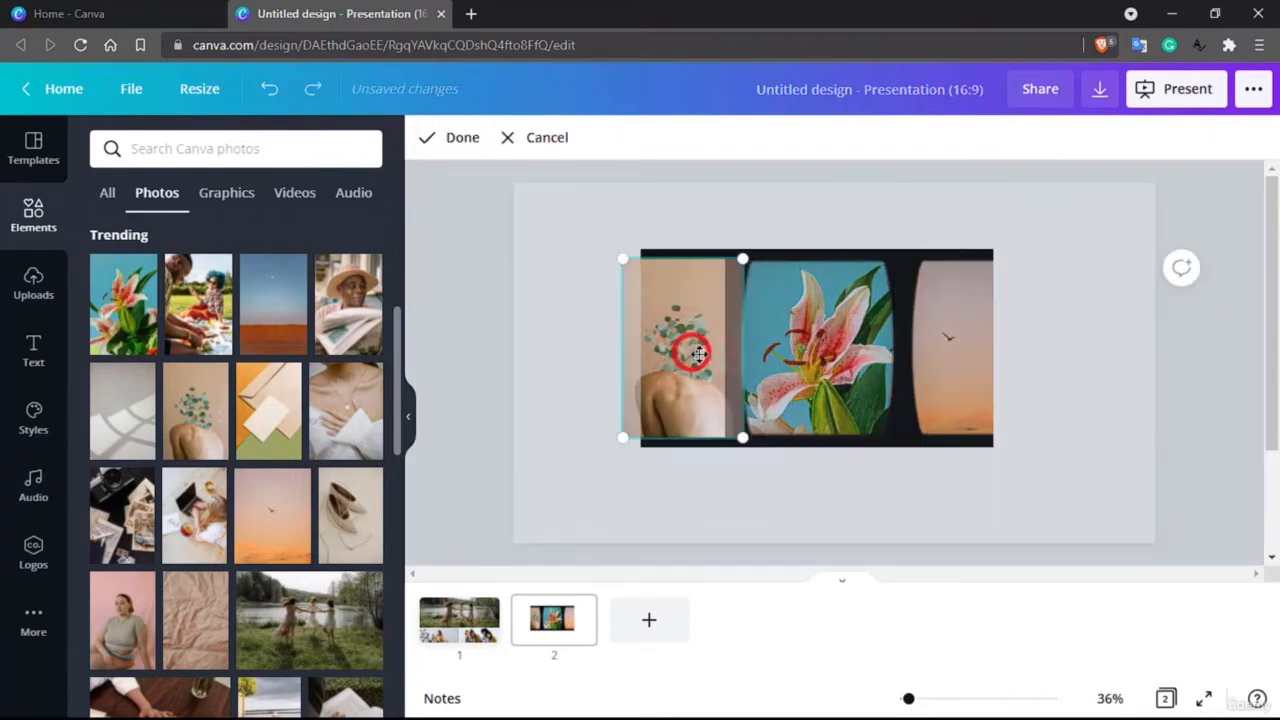
{"action": "left_click_drag", "start_coordinate": [691, 353], "coordinate": [694, 353]}
{"action": "left_click", "coordinate": [871, 195]}
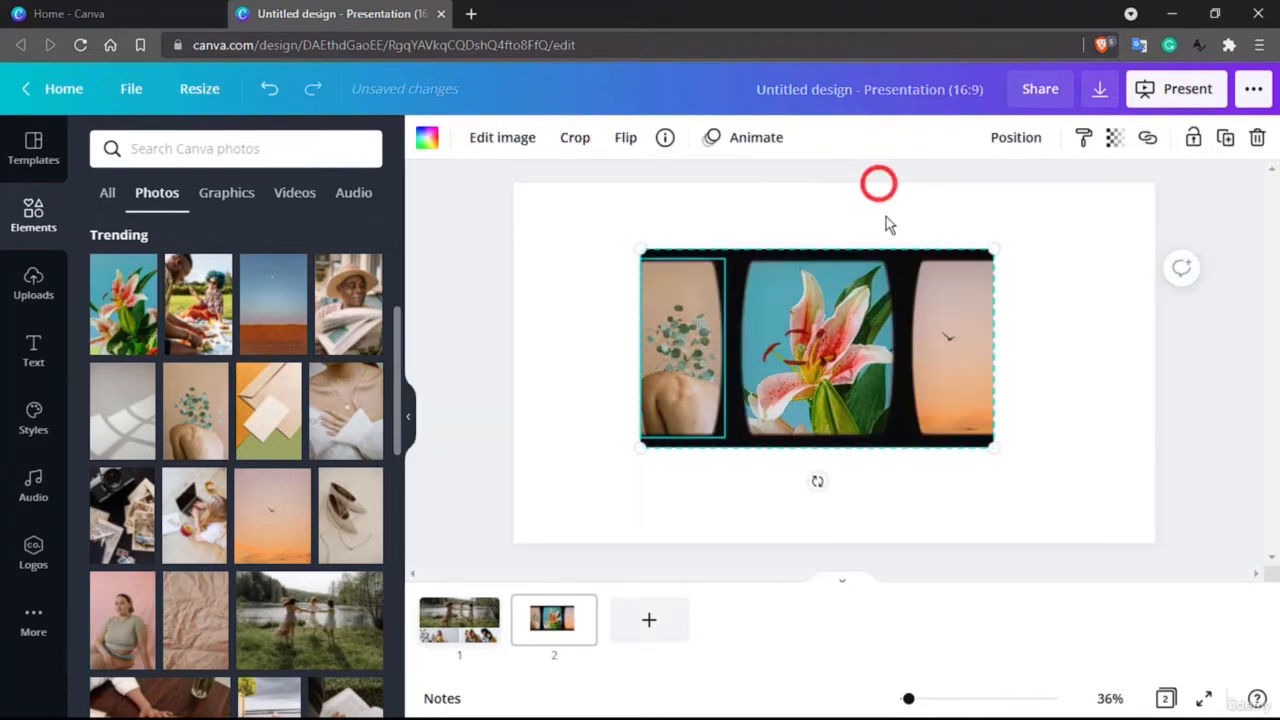
{"action": "left_click", "coordinate": [940, 482]}
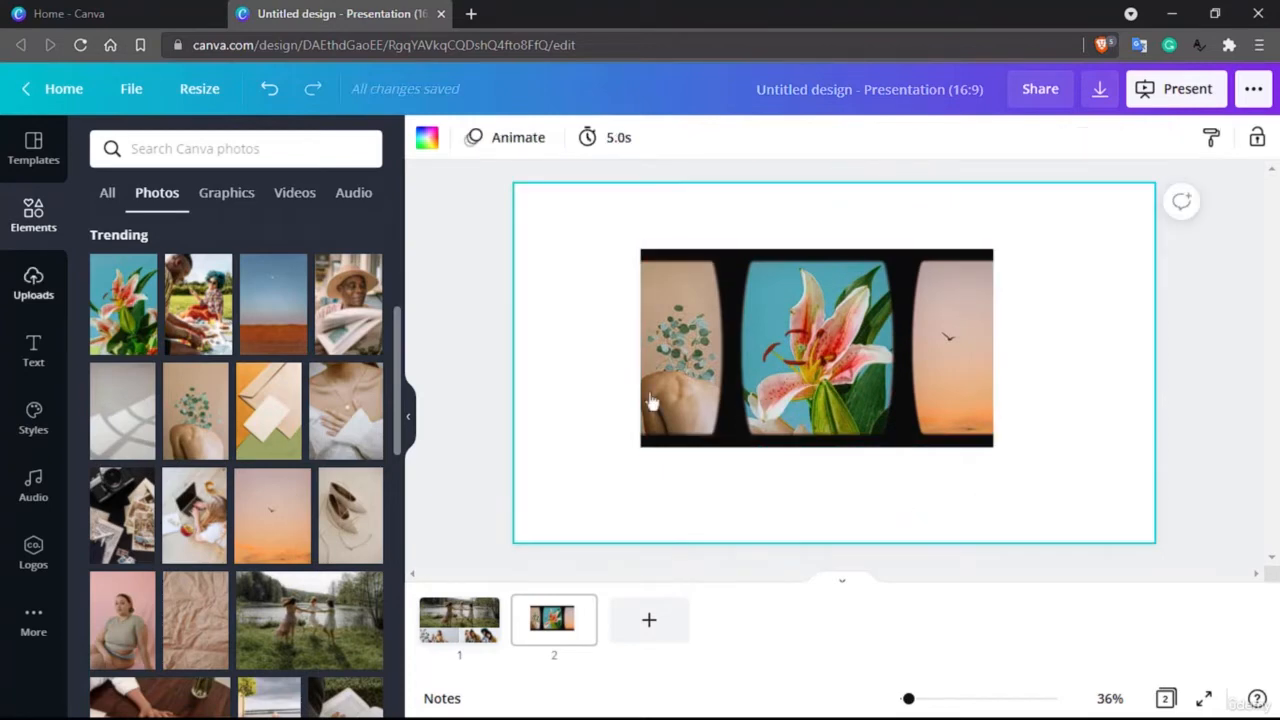
Step: Add a third blank slide and show the full set of charts from the elements library
{"action": "left_click", "coordinate": [33, 212]}
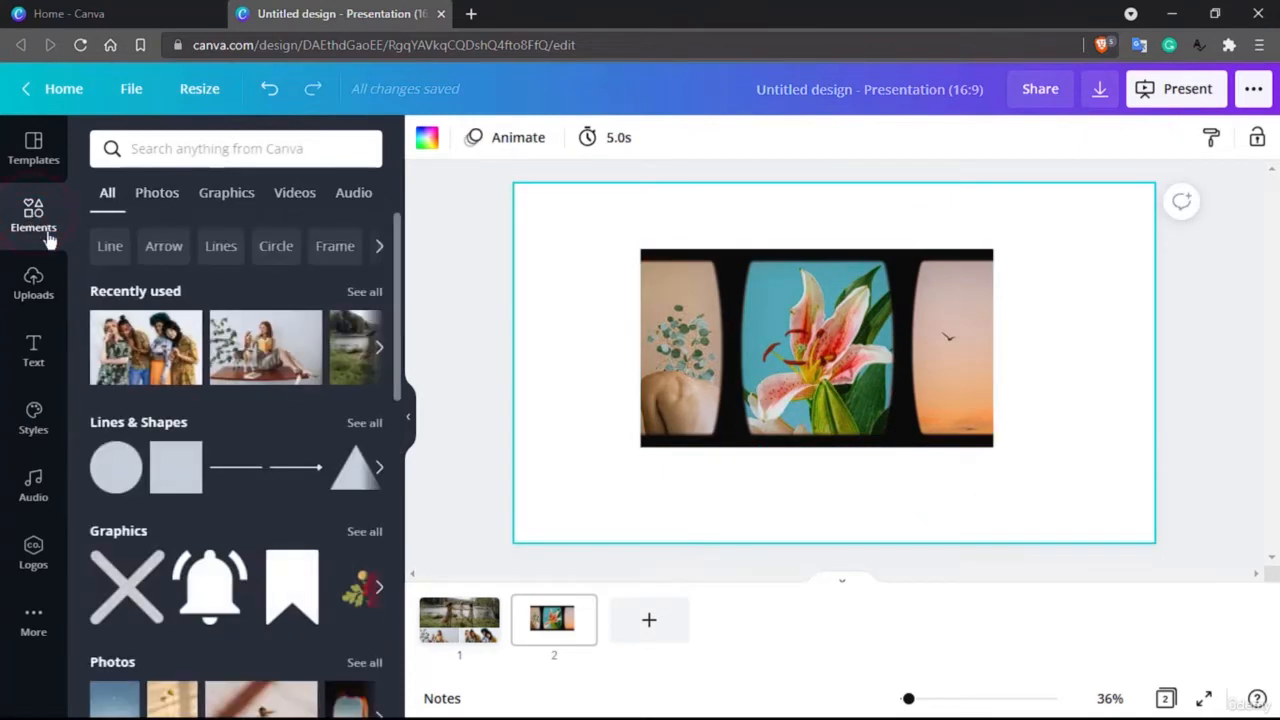
{"action": "scroll", "coordinate": [209, 450], "scroll_direction": "down", "scroll_amount": 10}
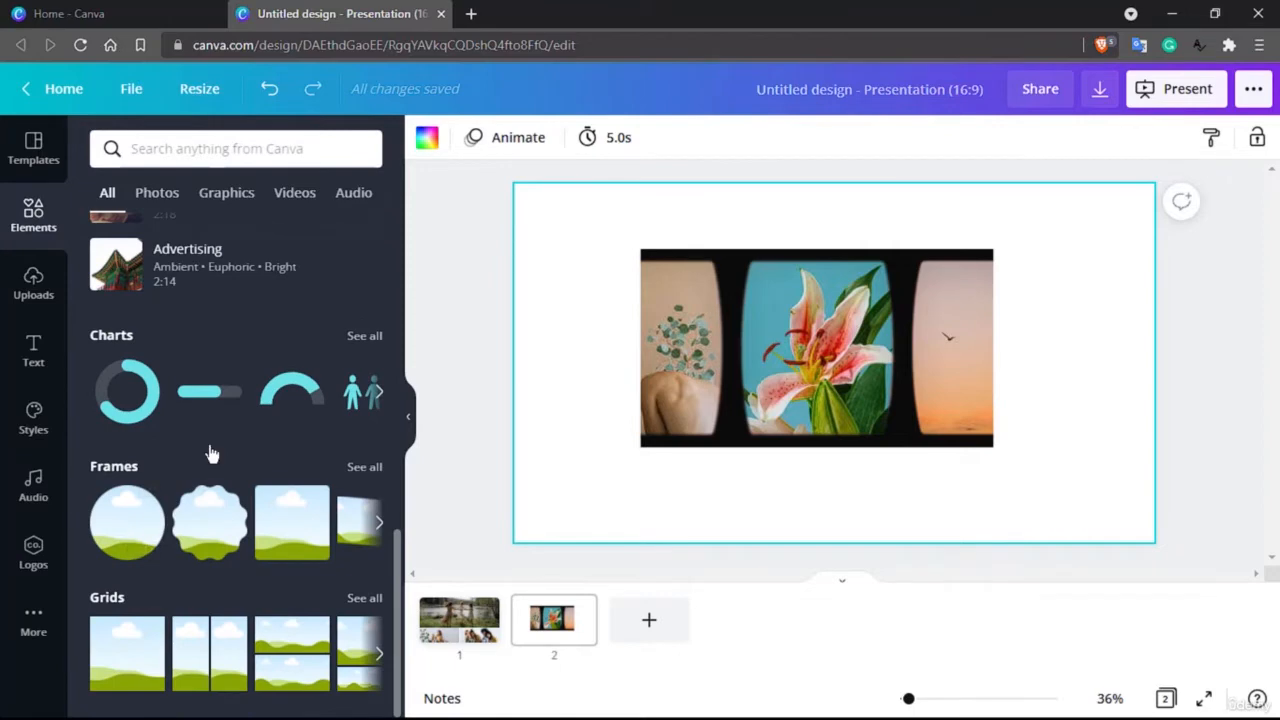
{"action": "left_click", "coordinate": [646, 612]}
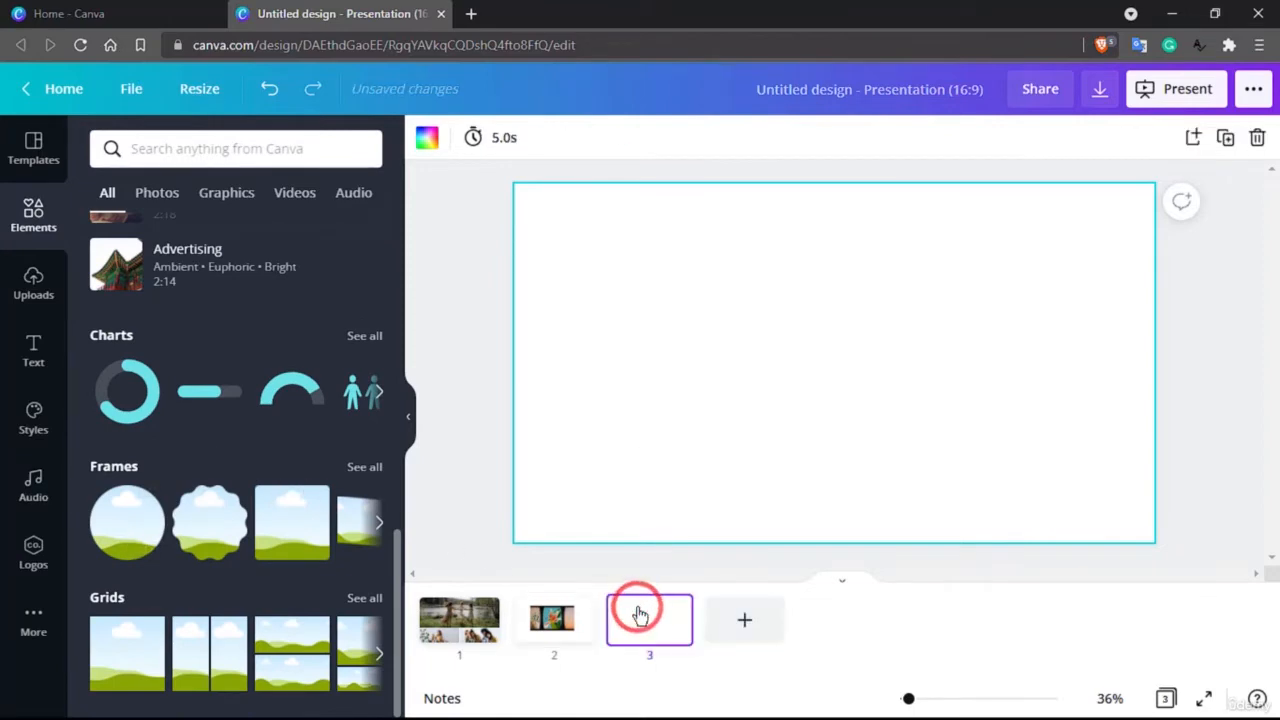
{"action": "left_click", "coordinate": [358, 335]}
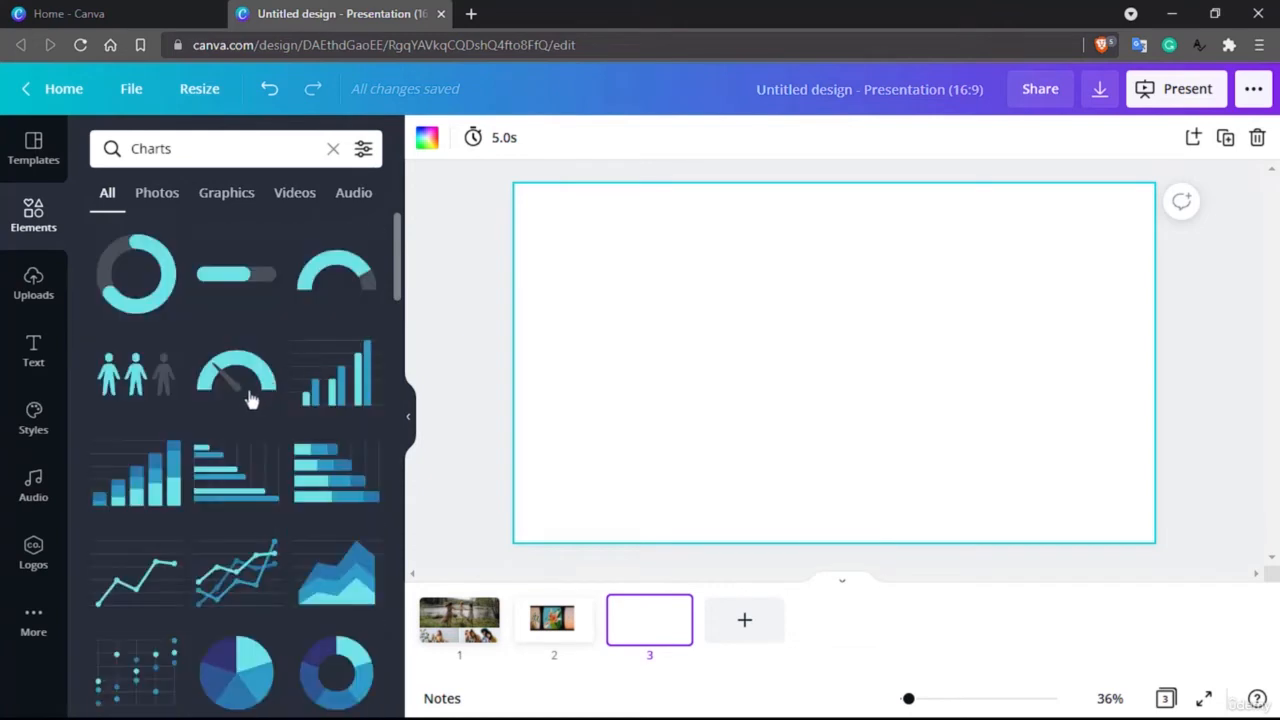
Step: Place the multi-series line chart near the middle of the third slide
{"action": "scroll", "coordinate": [237, 406], "scroll_direction": "down", "scroll_amount": 4}
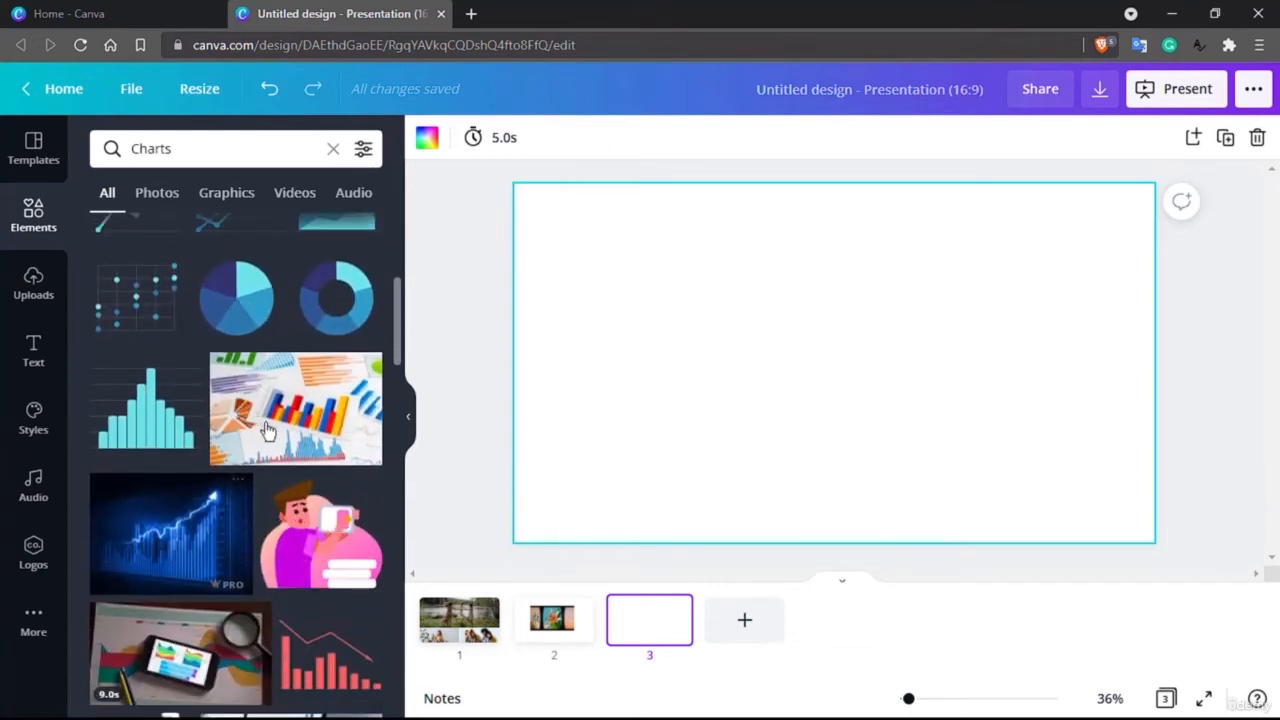
{"action": "scroll", "coordinate": [280, 443], "scroll_direction": "up", "scroll_amount": 1}
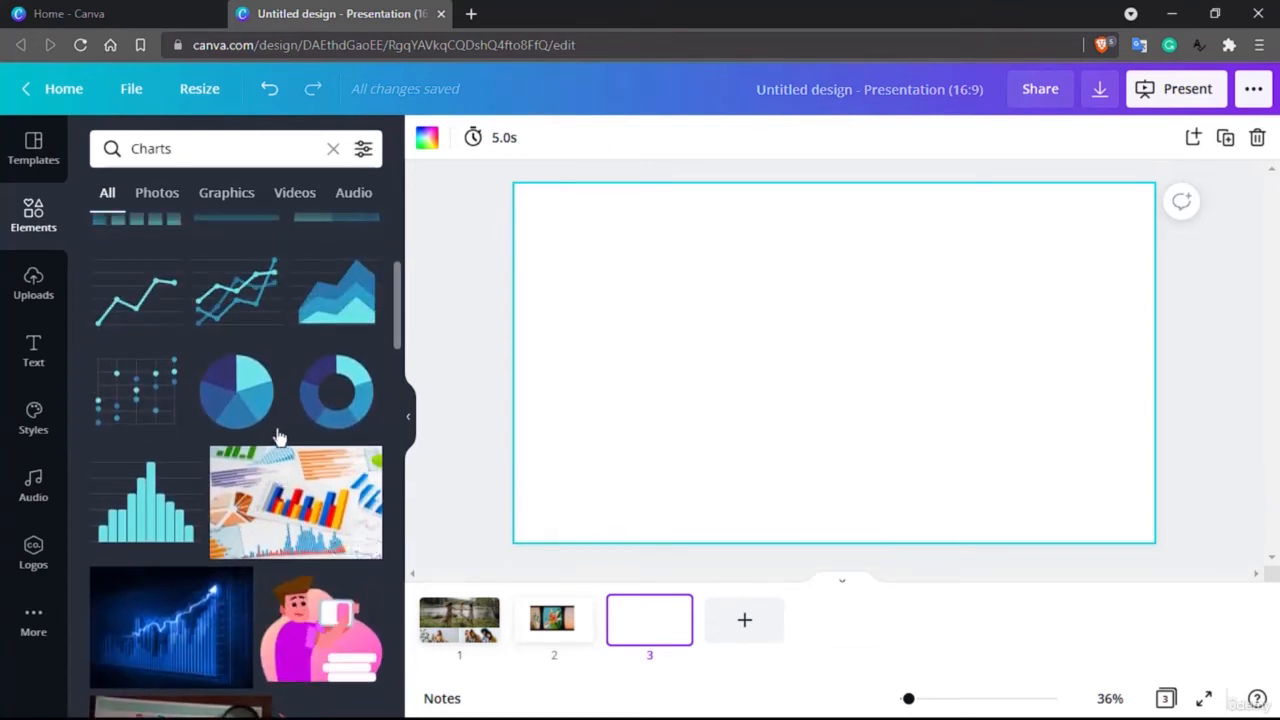
{"action": "left_click_drag", "start_coordinate": [204, 280], "coordinate": [826, 389]}
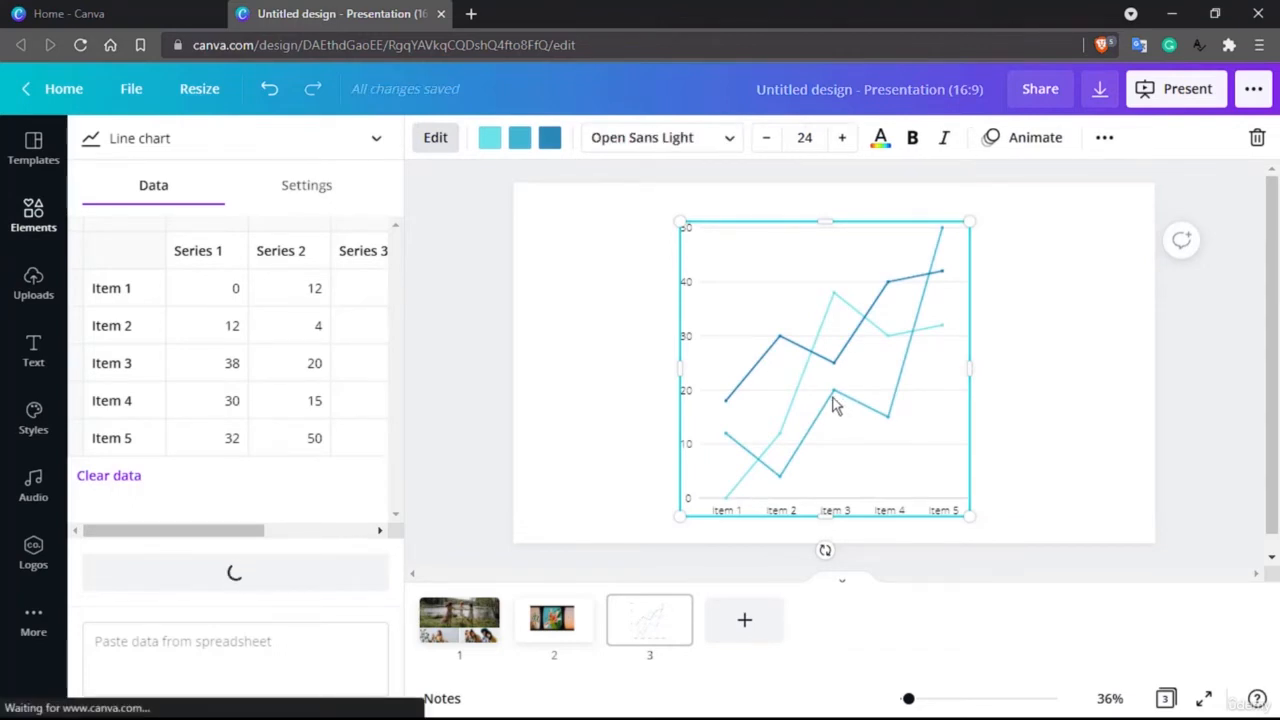
{"action": "left_click", "coordinate": [781, 343]}
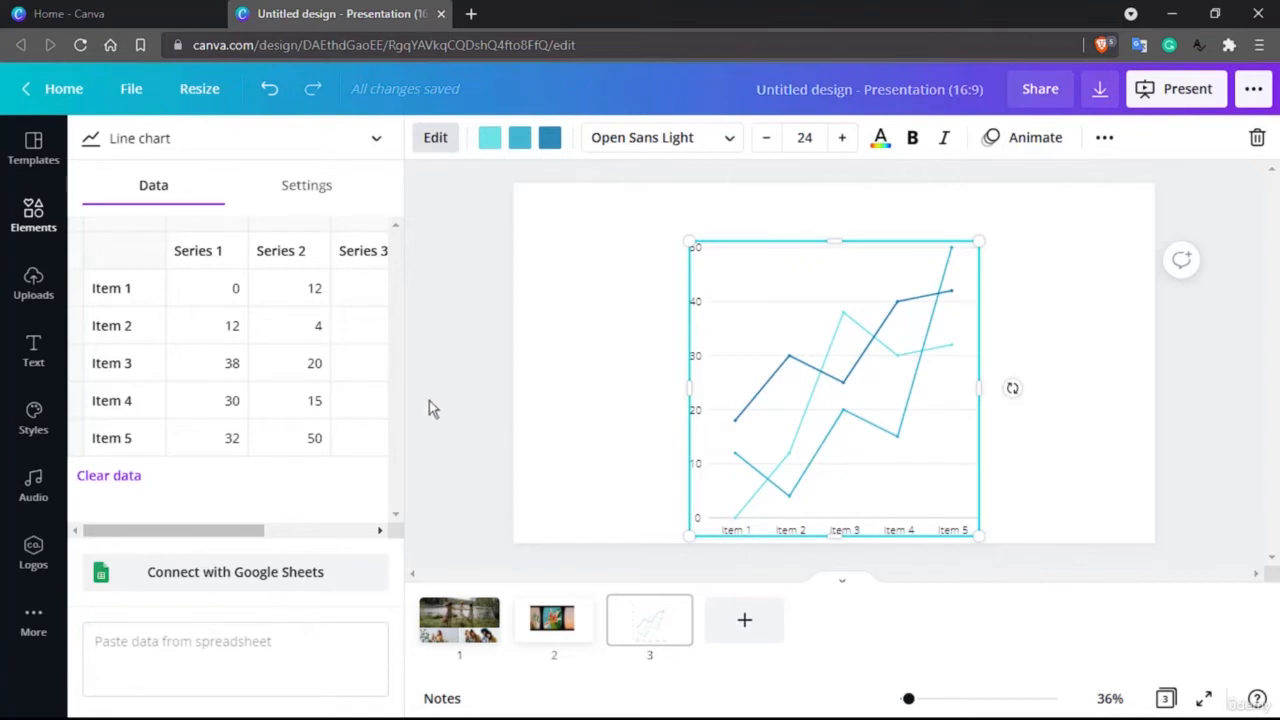
Step: Rename the chart's first four items as Canva, Photoshop, Illustrator and Gimp in its data table
{"action": "left_click", "coordinate": [113, 286]}
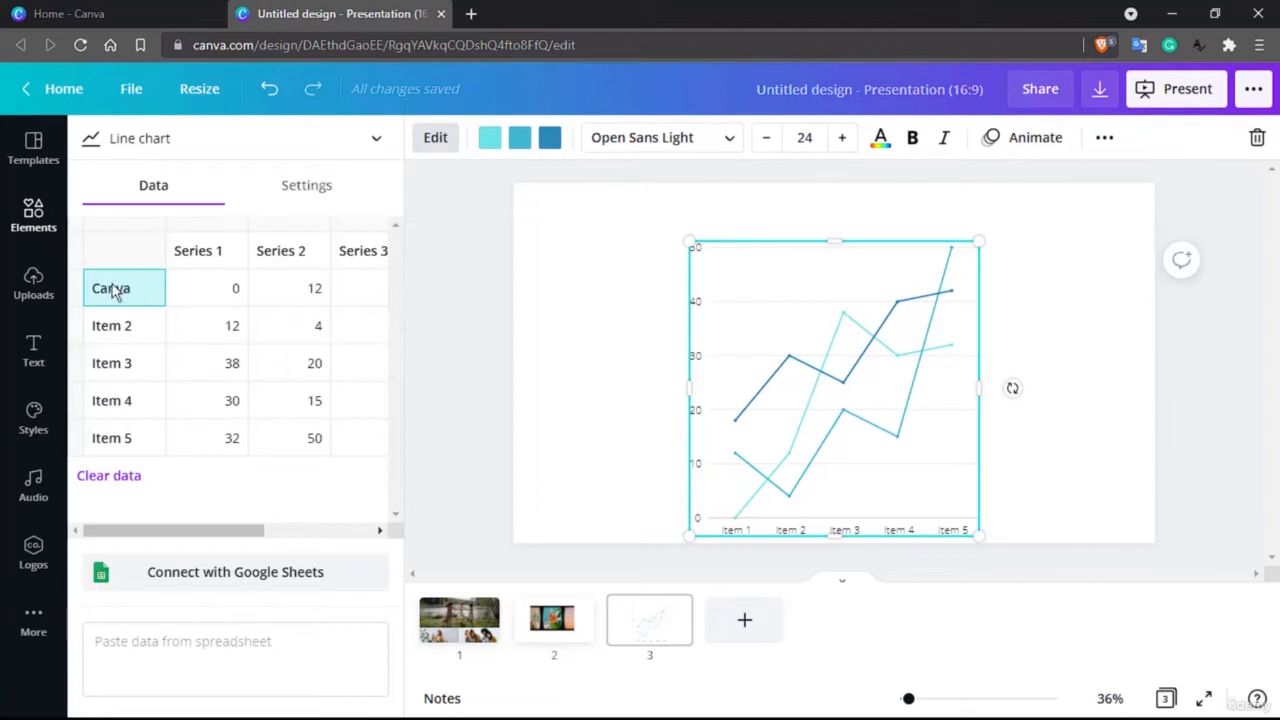
{"action": "double_click", "coordinate": [127, 333]}
{"action": "type", "text": "P"}
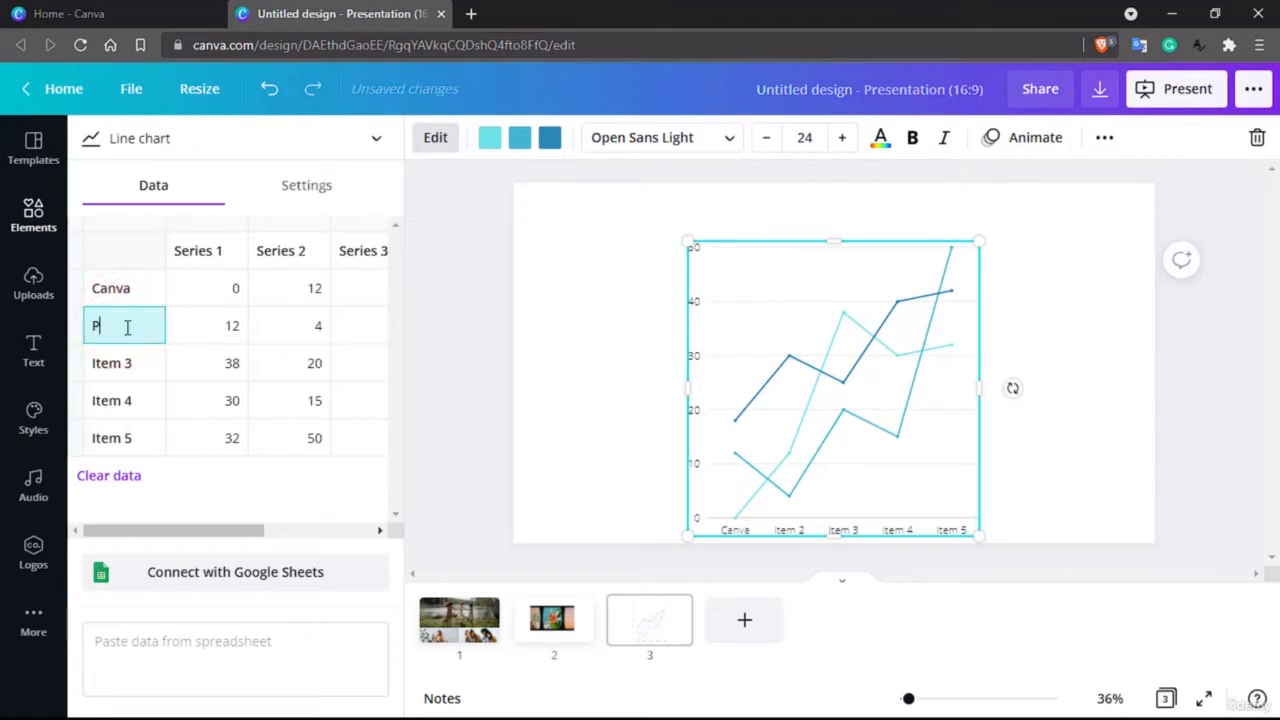
{"action": "type", "text": "hotoshop"}
{"action": "double_click", "coordinate": [117, 360]}
{"action": "type", "text": "I"}
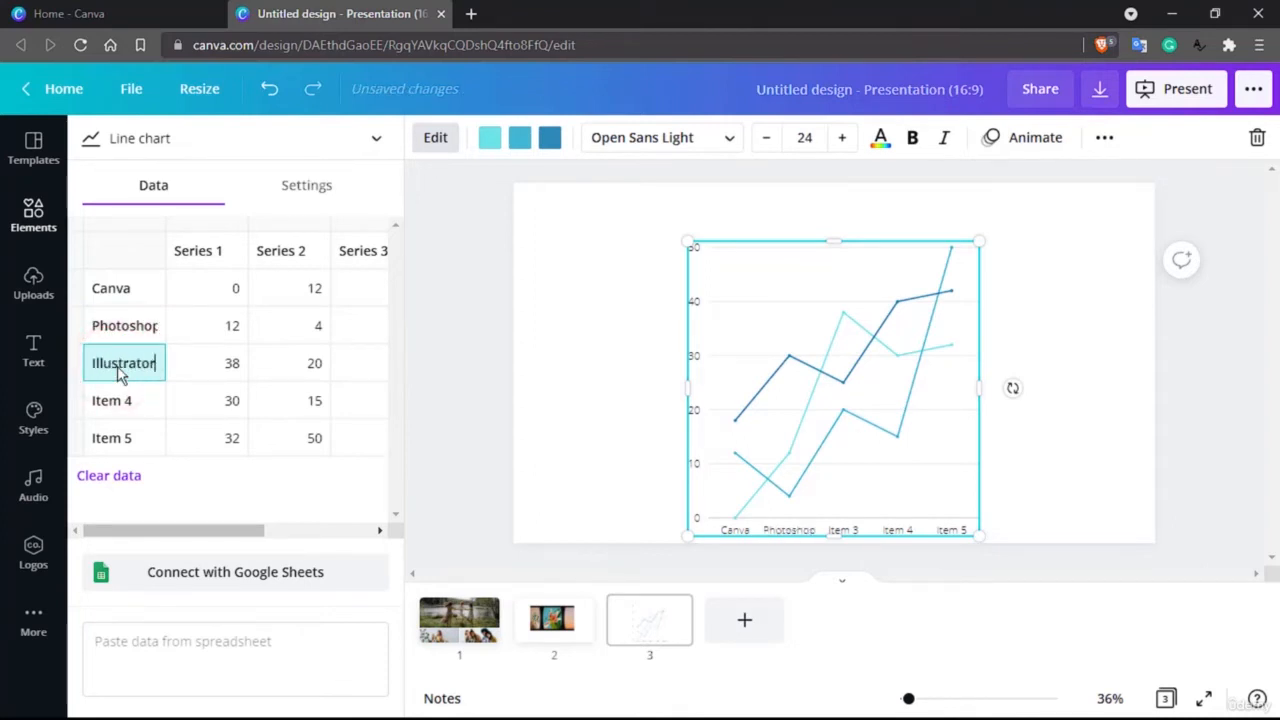
{"action": "type", "text": "llustrator"}
{"action": "double_click", "coordinate": [120, 404]}
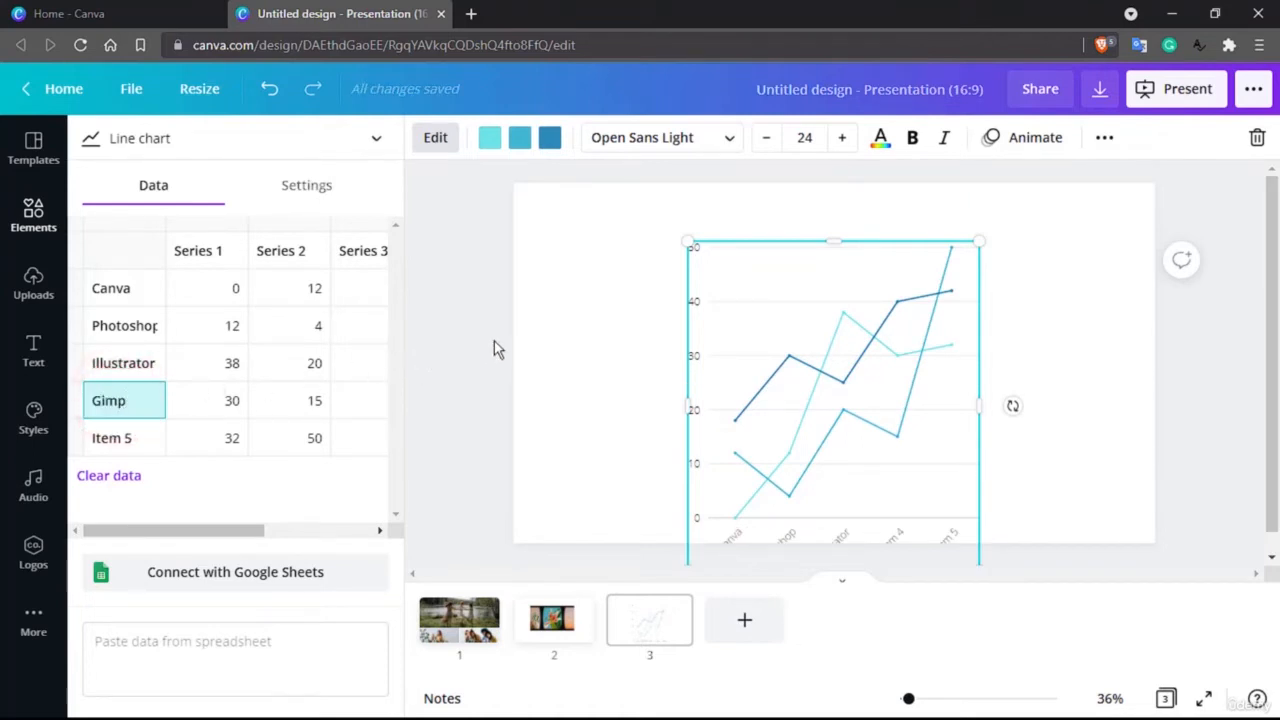
{"action": "key", "text": "Return"}
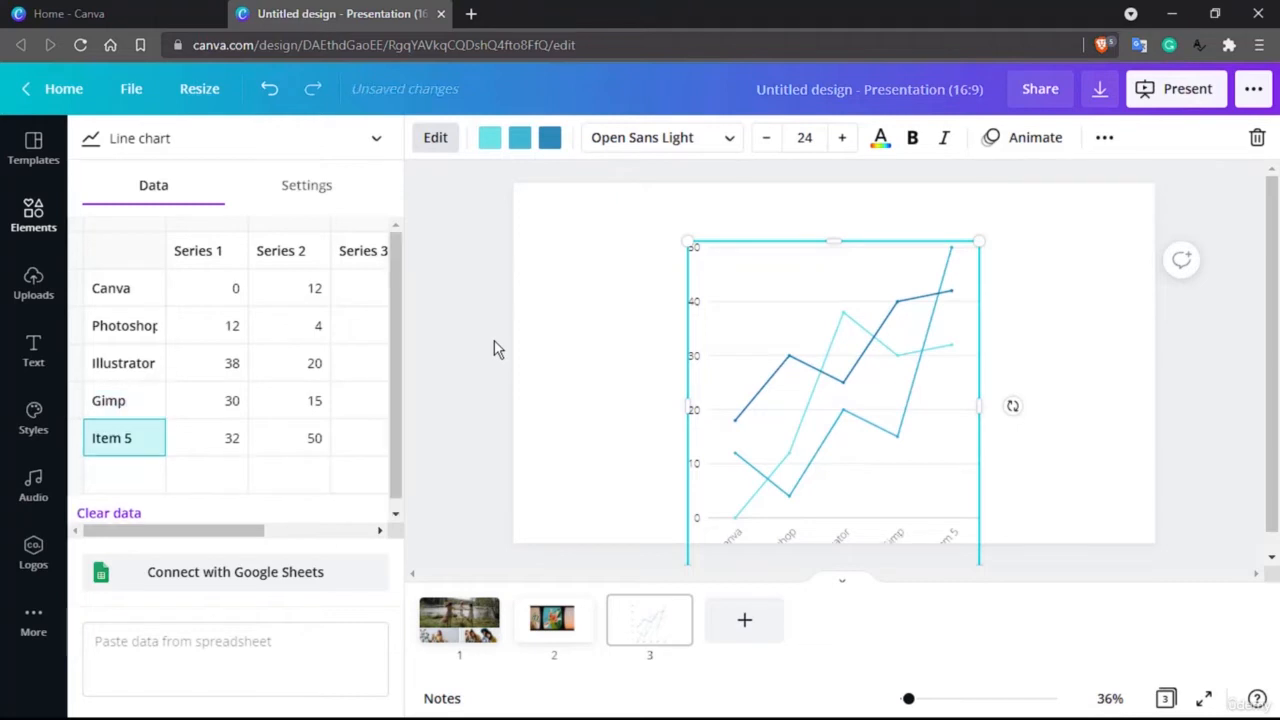
Step: Move the line chart up to the slide's top edge and slightly left so its item labels lie on the slide
{"action": "left_click", "coordinate": [757, 300]}
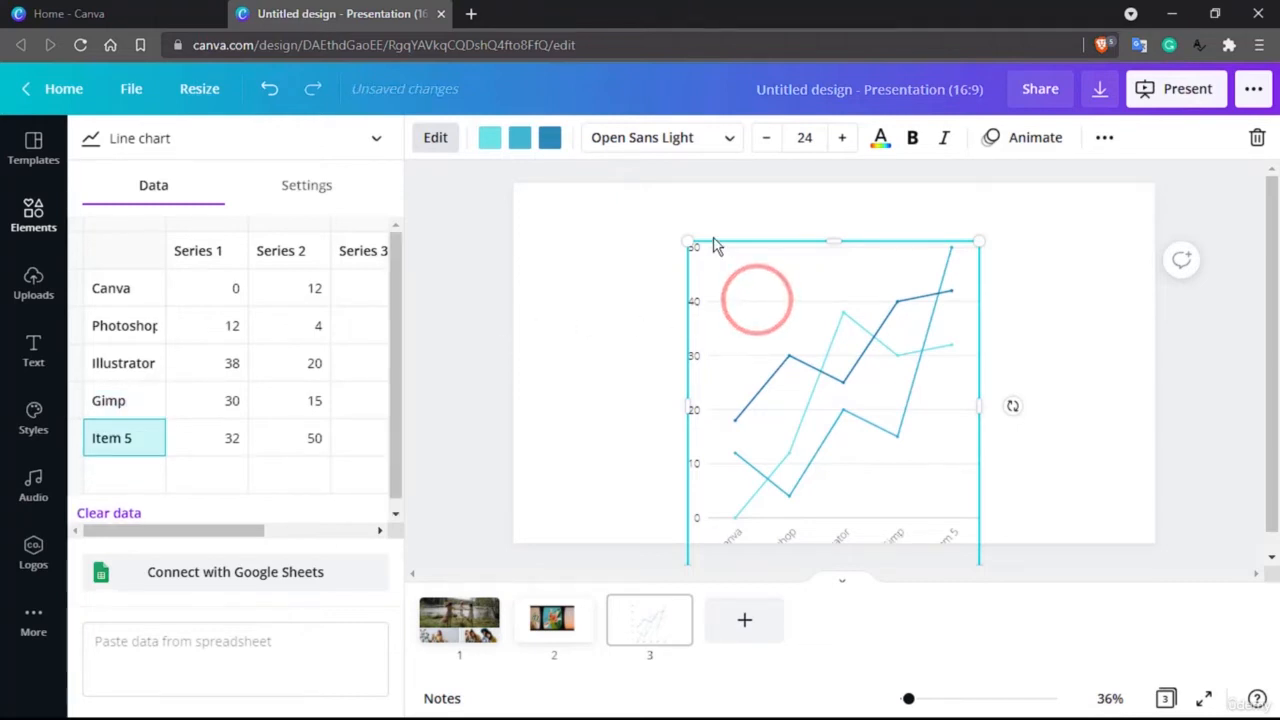
{"action": "left_click_drag", "start_coordinate": [757, 300], "coordinate": [714, 238]}
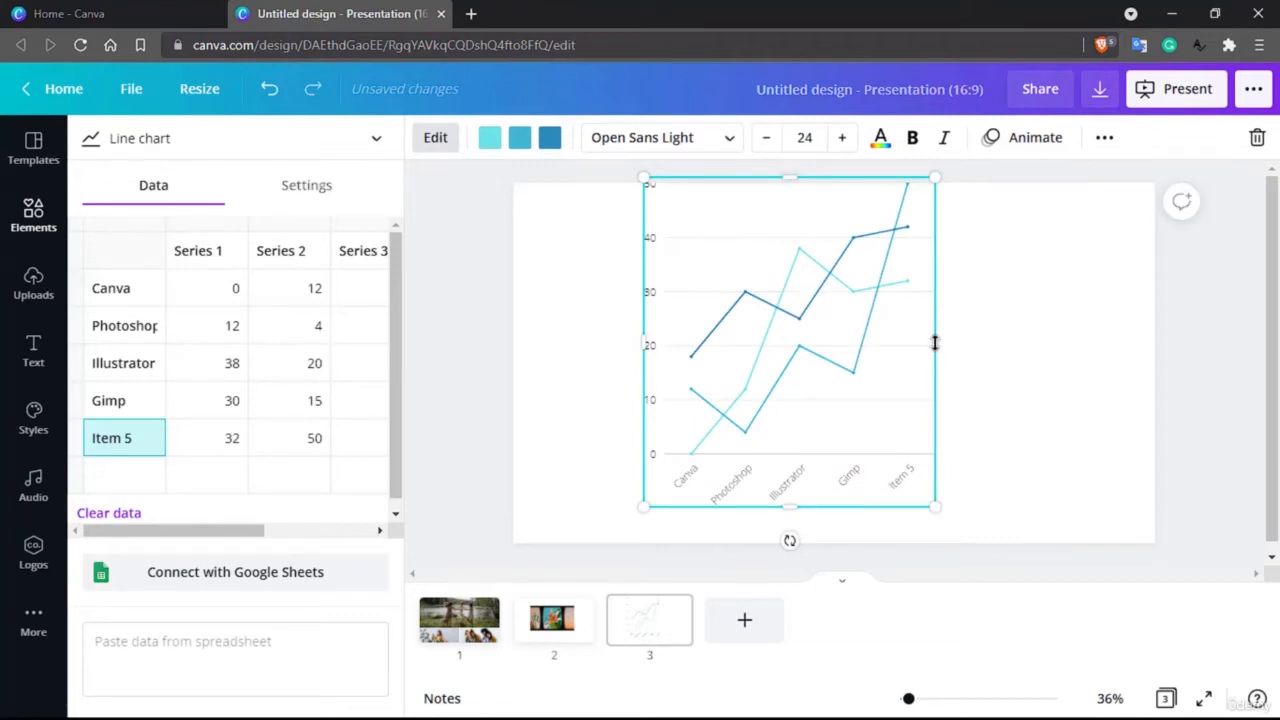
Step: Widen the line chart, reposition it toward the slide's left edge, and set Canva's Series 1 value to 100
{"action": "left_click_drag", "start_coordinate": [935, 345], "coordinate": [1127, 350]}
{"action": "left_click_drag", "start_coordinate": [849, 197], "coordinate": [757, 223]}
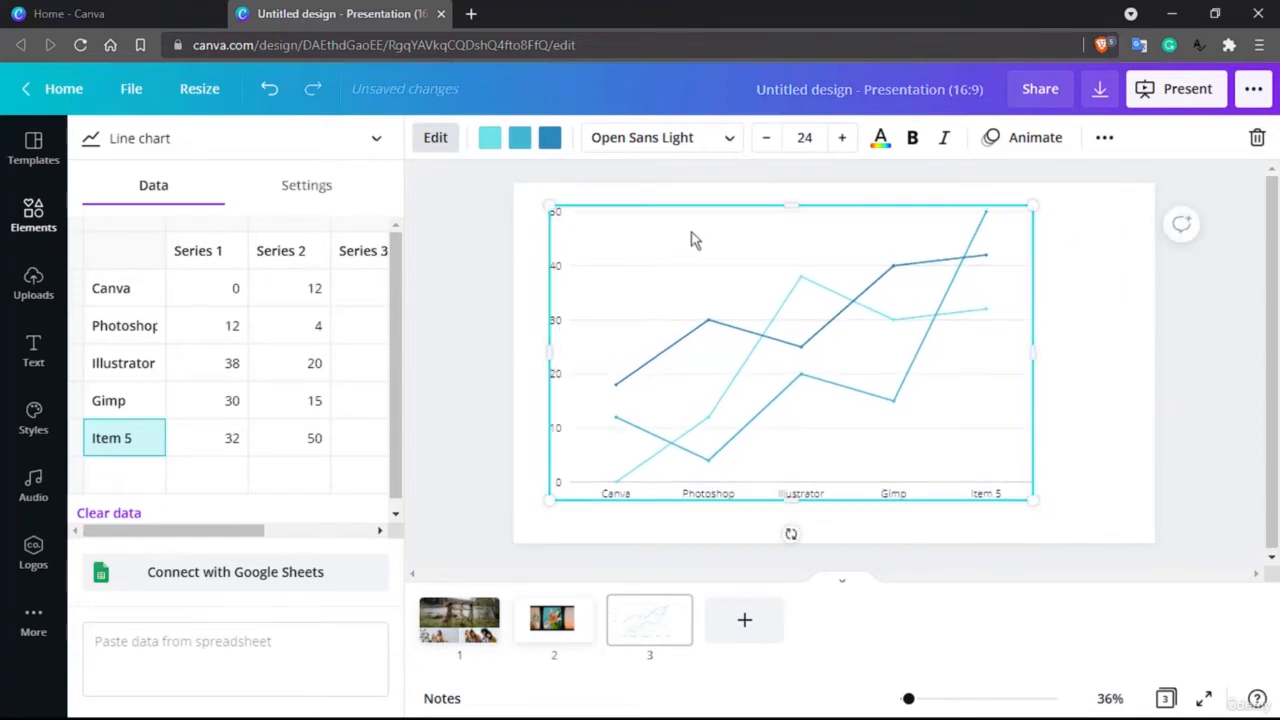
{"action": "left_click", "coordinate": [234, 293]}
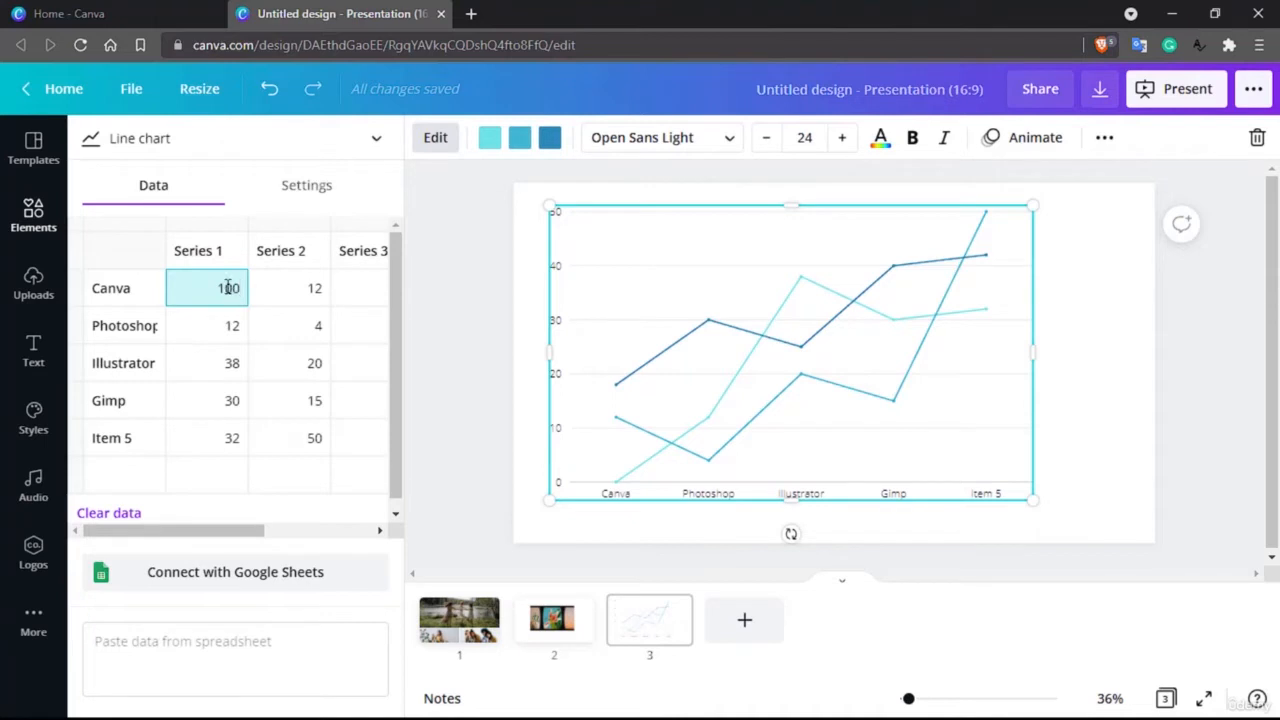
{"action": "type", "text": "100"}
{"action": "left_click", "coordinate": [289, 289]}
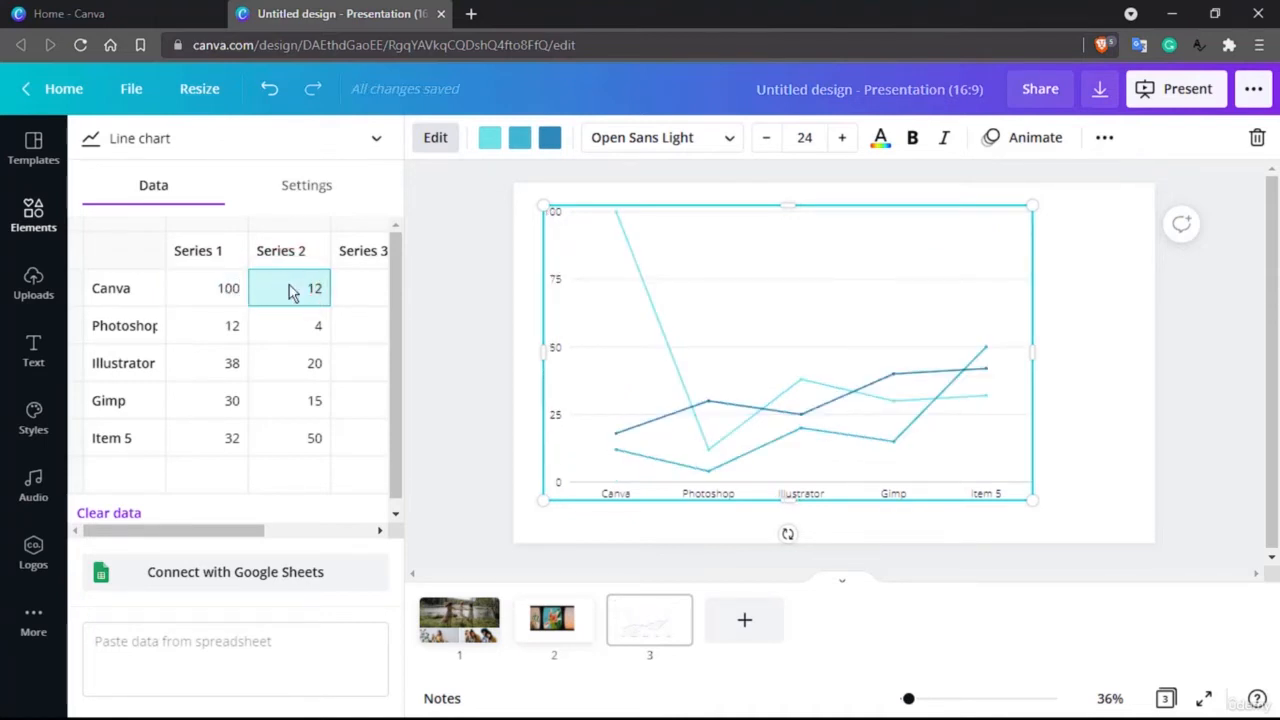
Step: Recolour the chart's second line dark red from the brand palette and its third line near-black from the photo colours
{"action": "left_click", "coordinate": [522, 140]}
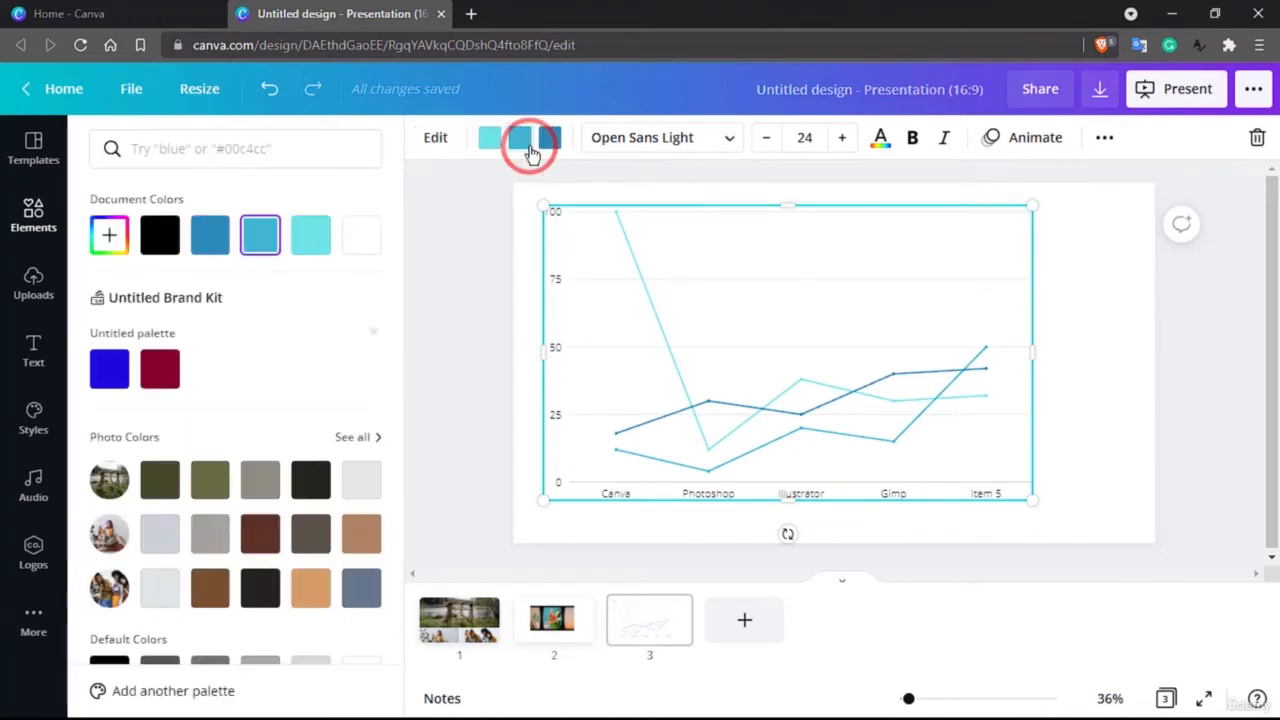
{"action": "left_click", "coordinate": [152, 385]}
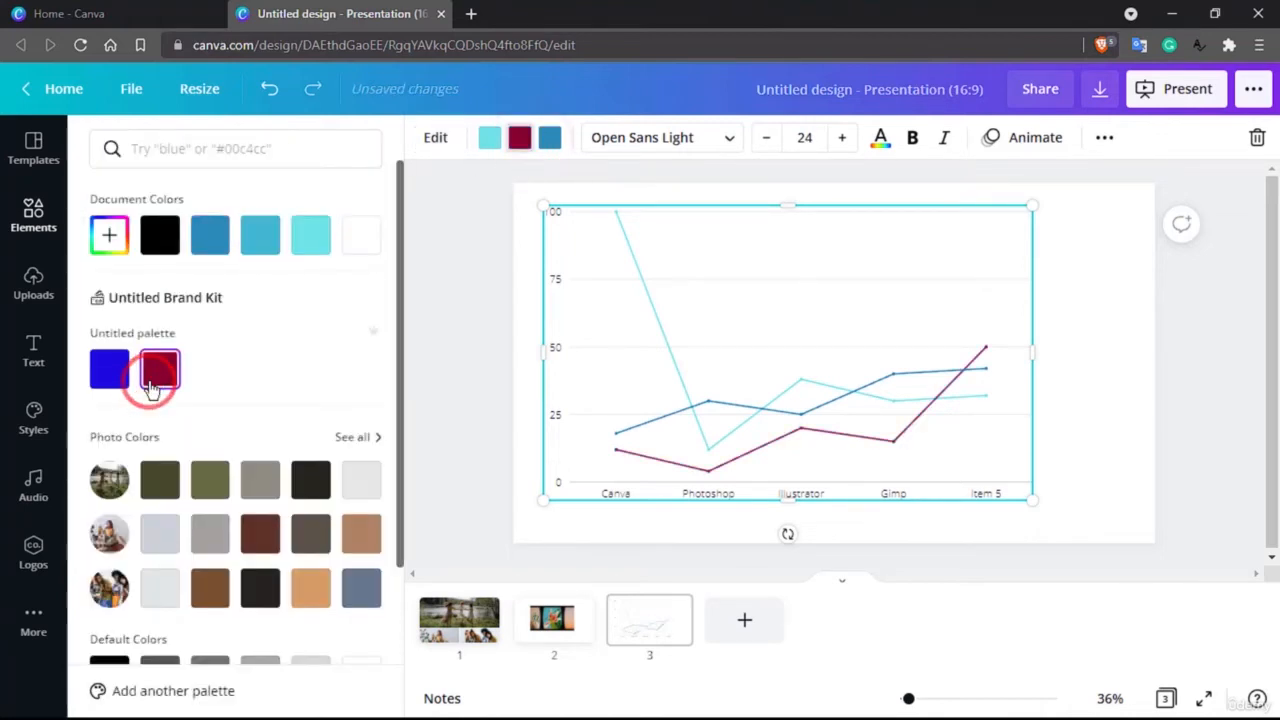
{"action": "left_click", "coordinate": [766, 410]}
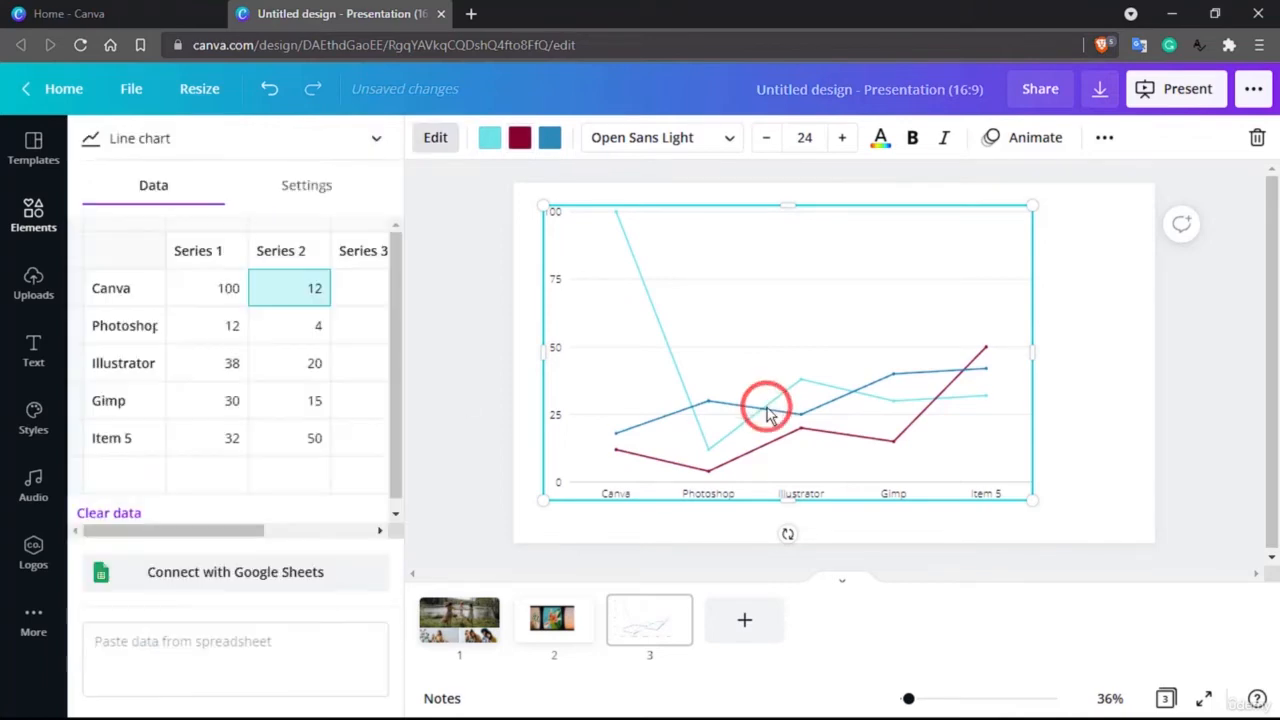
{"action": "left_click", "coordinate": [133, 328]}
{"action": "left_click", "coordinate": [550, 140]}
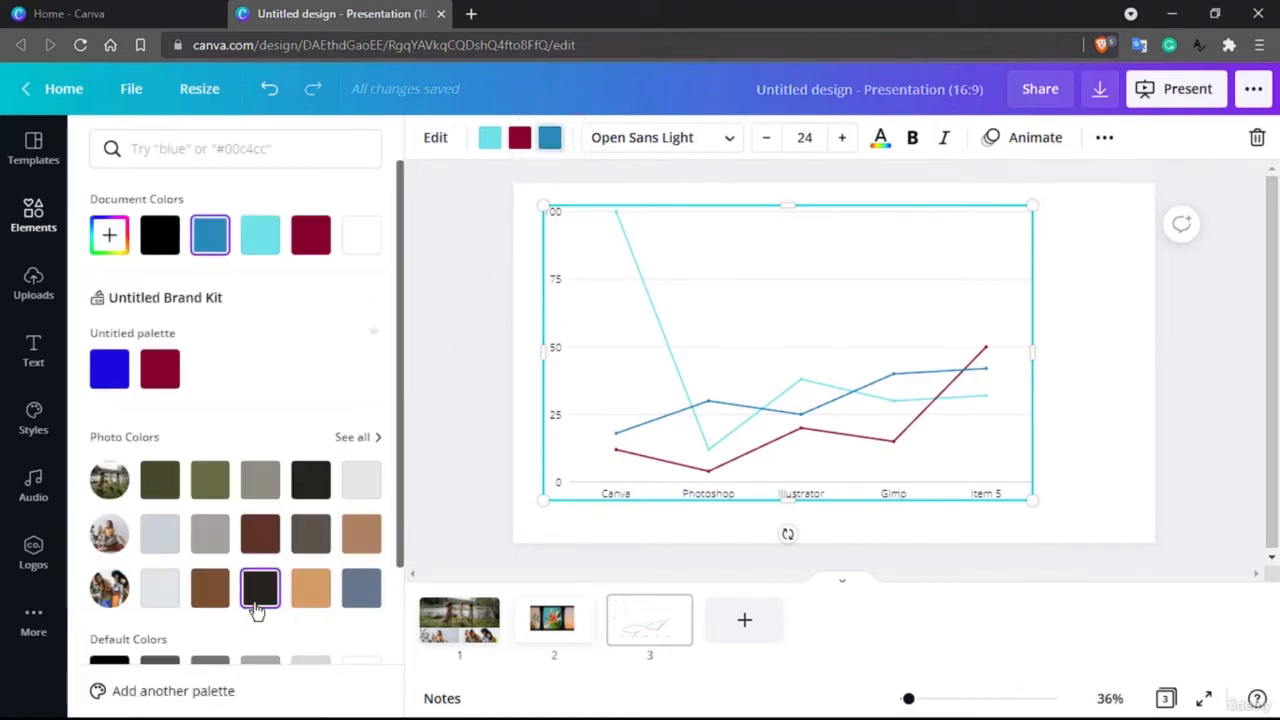
{"action": "left_click", "coordinate": [258, 590]}
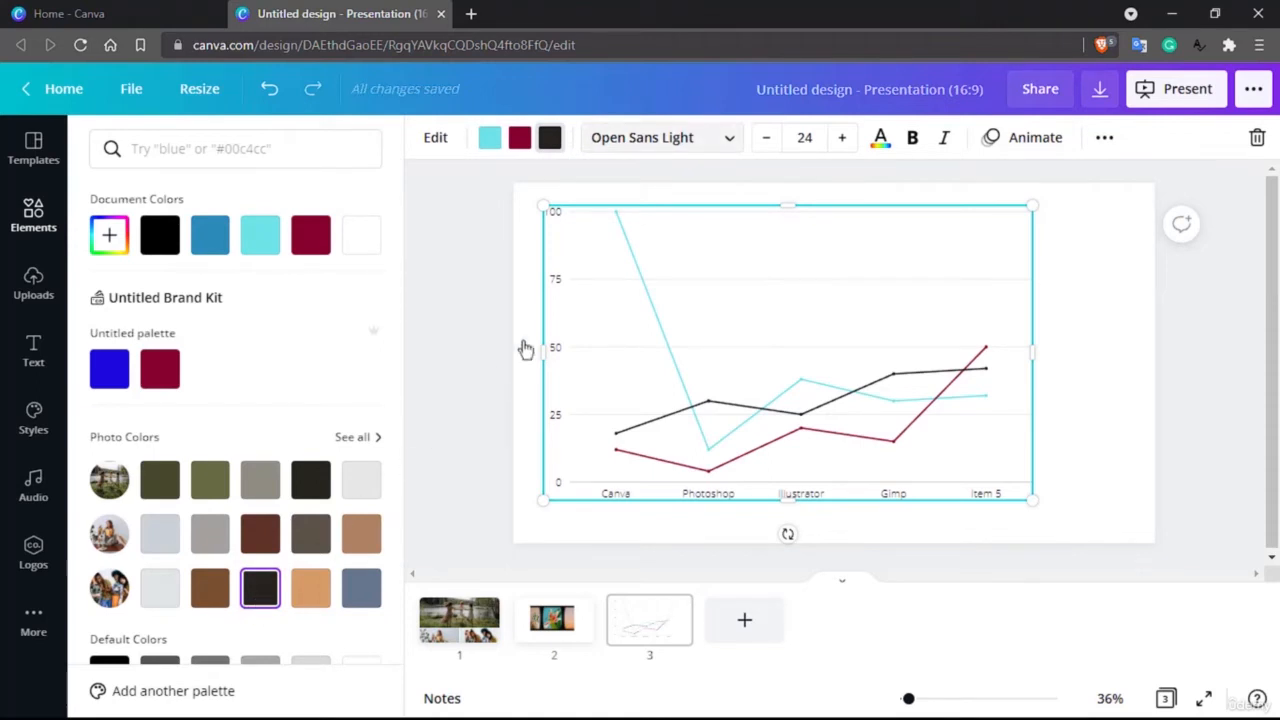
Step: Change the line chart's font to Times Neue Roman and view the additional chart options
{"action": "left_click", "coordinate": [731, 140]}
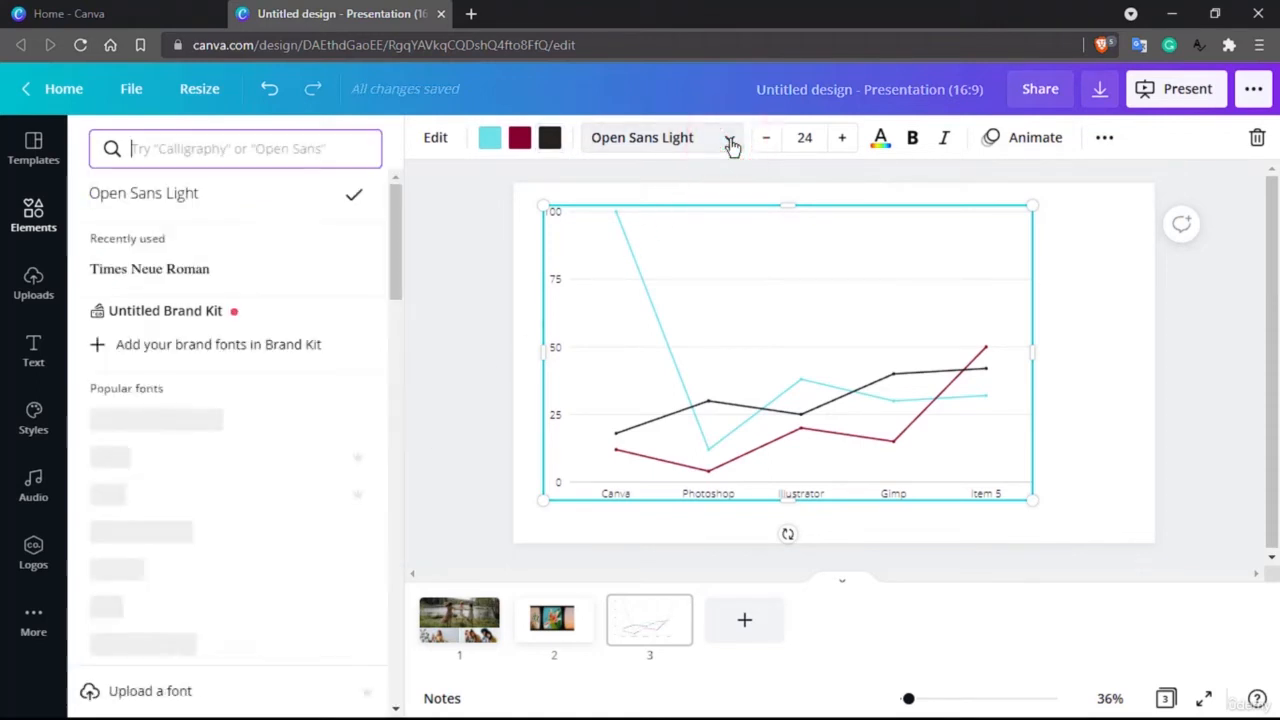
{"action": "left_click", "coordinate": [121, 273]}
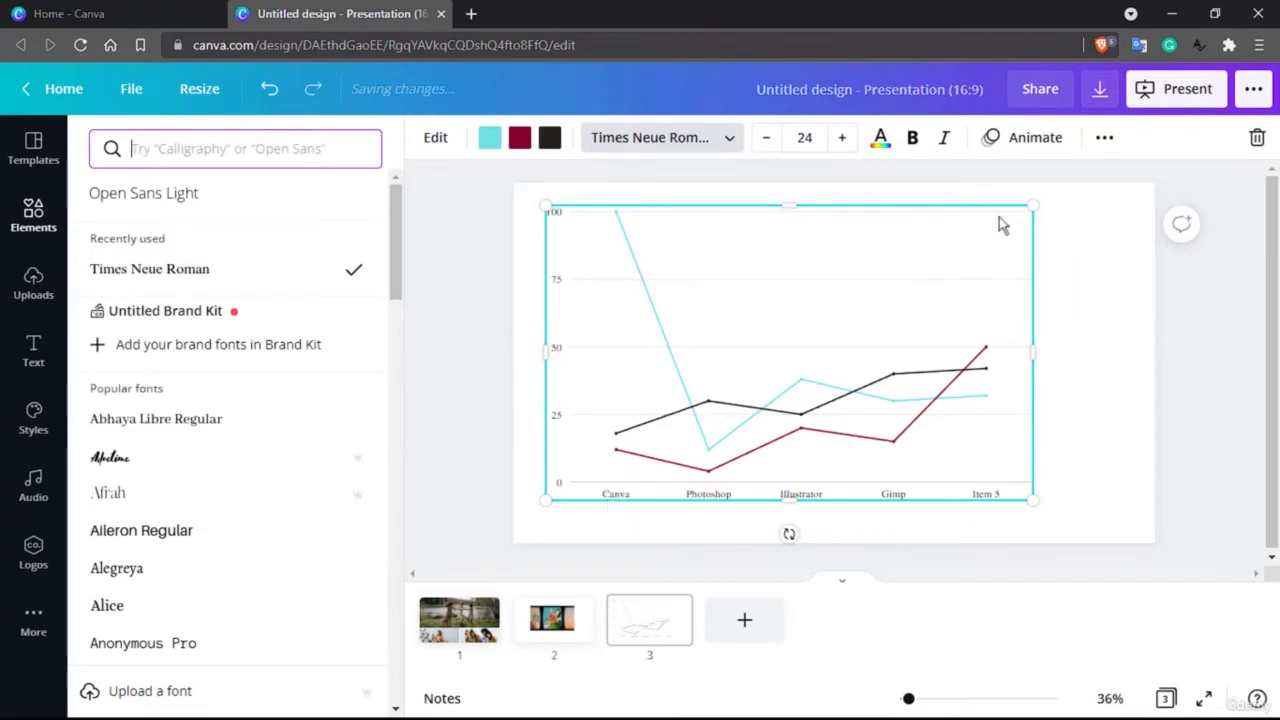
{"action": "left_click", "coordinate": [1106, 139]}
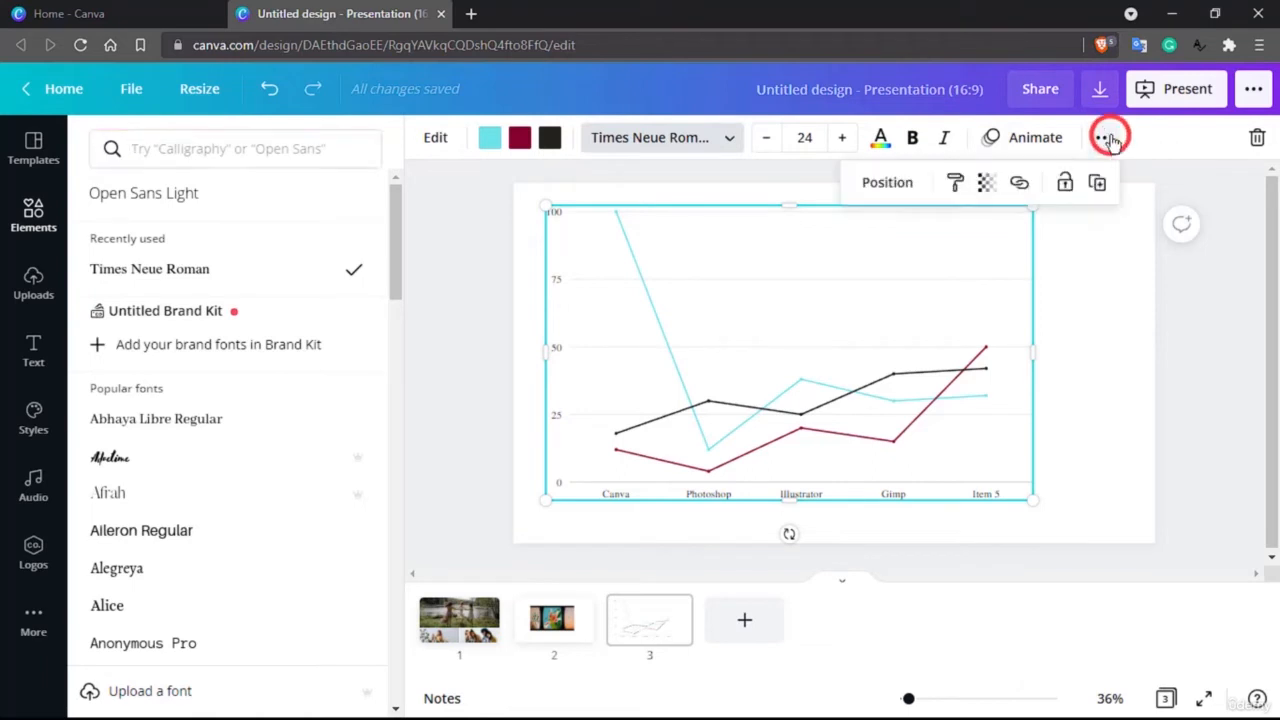
{"action": "left_click", "coordinate": [1106, 139]}
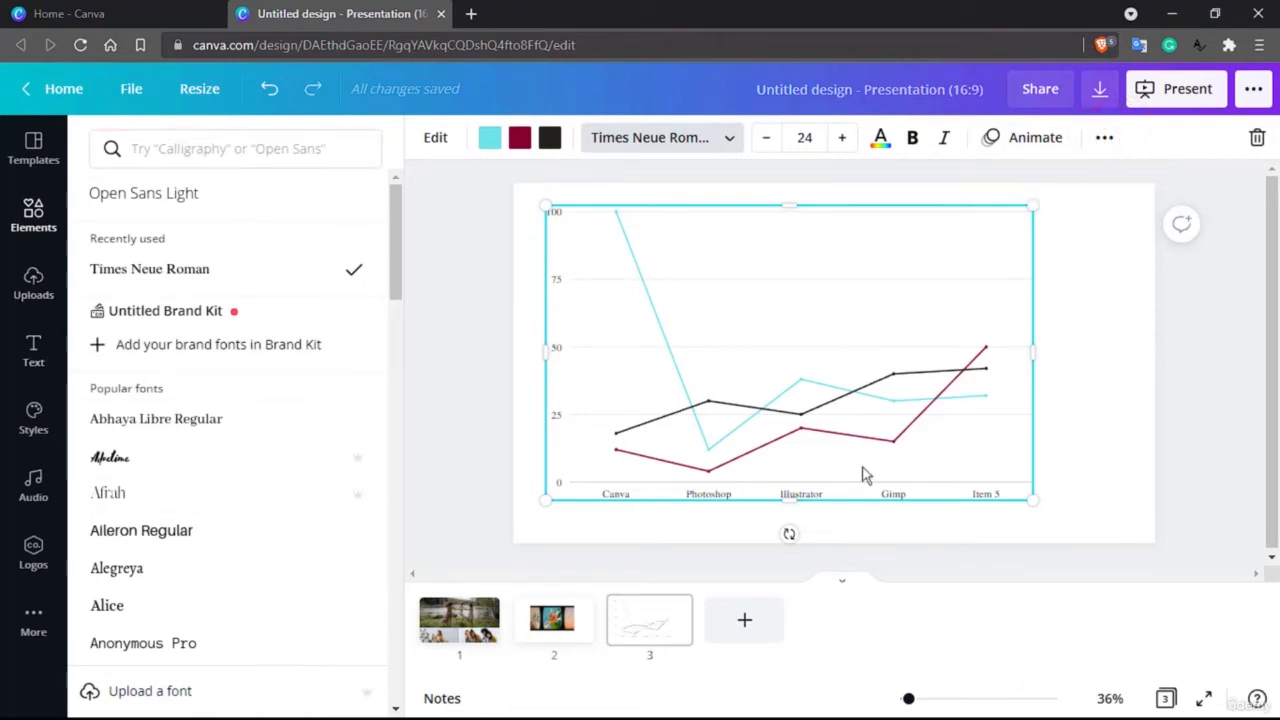
Step: Add a fourth blank slide and go to the audio section on the main page of the elements library
{"action": "left_click", "coordinate": [744, 620]}
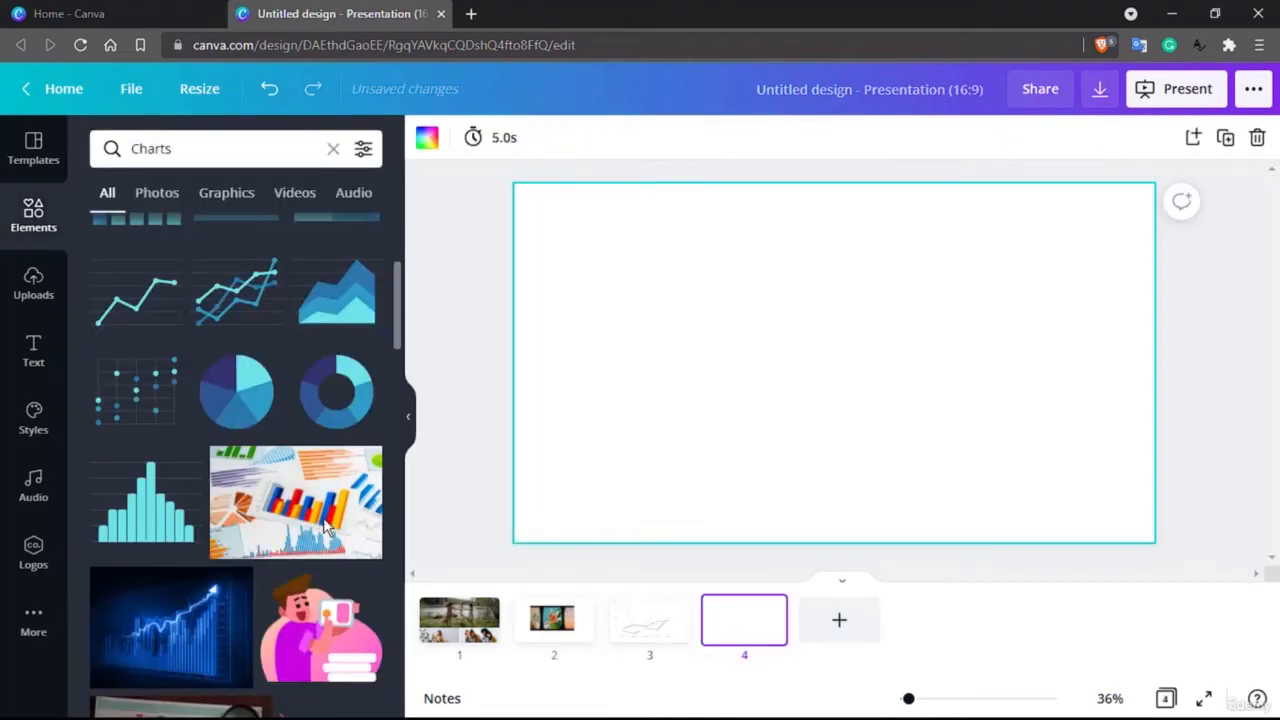
{"action": "scroll", "coordinate": [322, 525], "scroll_direction": "down", "scroll_amount": 15}
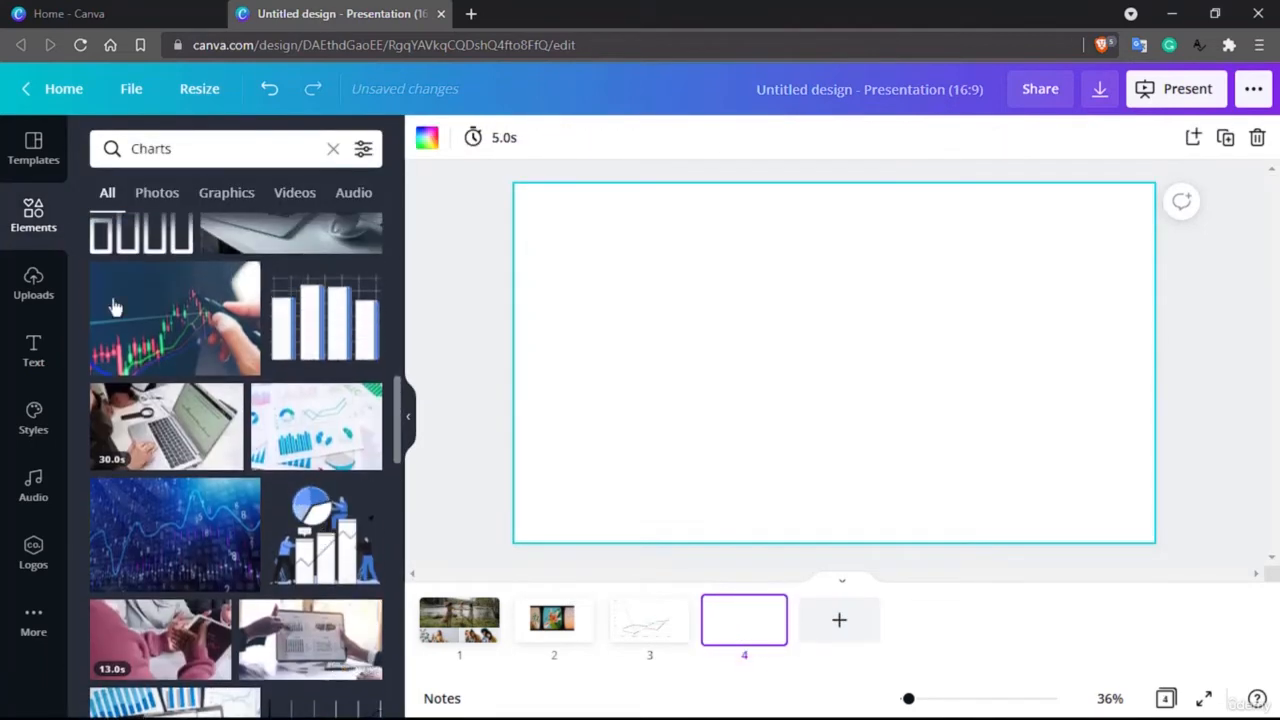
{"action": "left_click", "coordinate": [34, 216]}
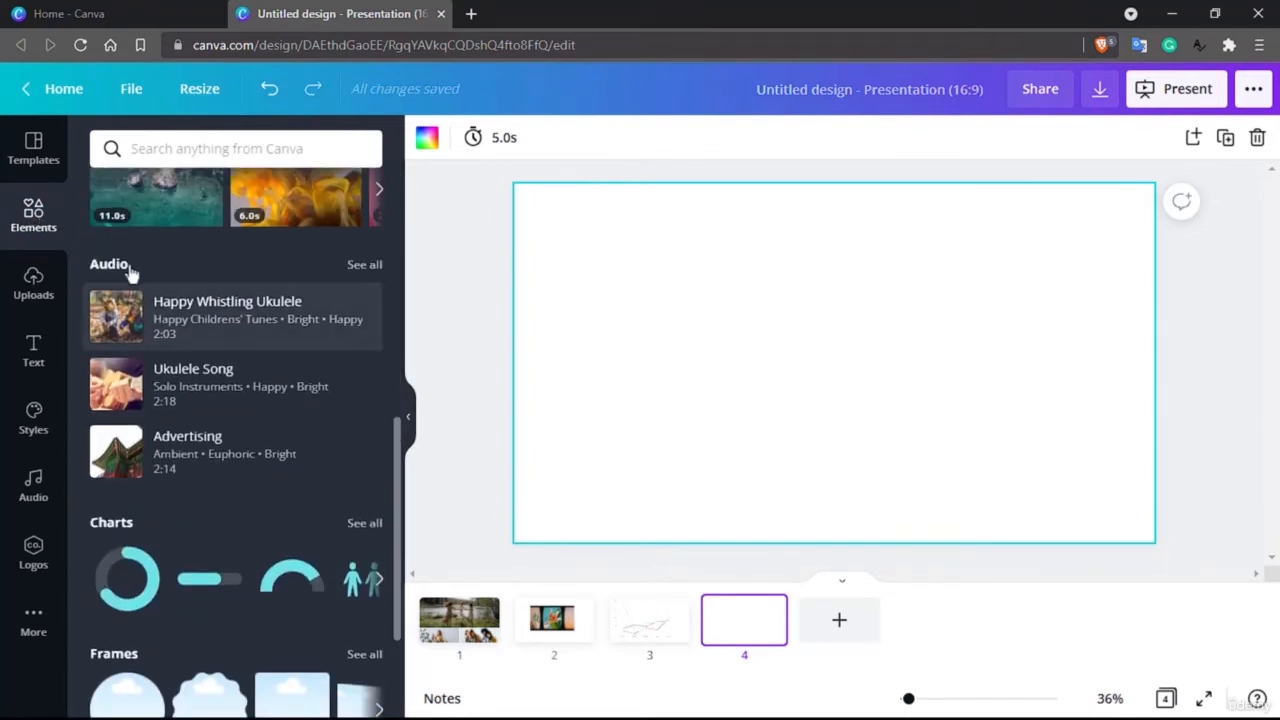
Step: Try the Happy Whistling Ukulele track on the fourth slide with a shifted excerpt and a volume of 20, removing it again
{"action": "left_click_drag", "start_coordinate": [226, 320], "coordinate": [825, 300]}
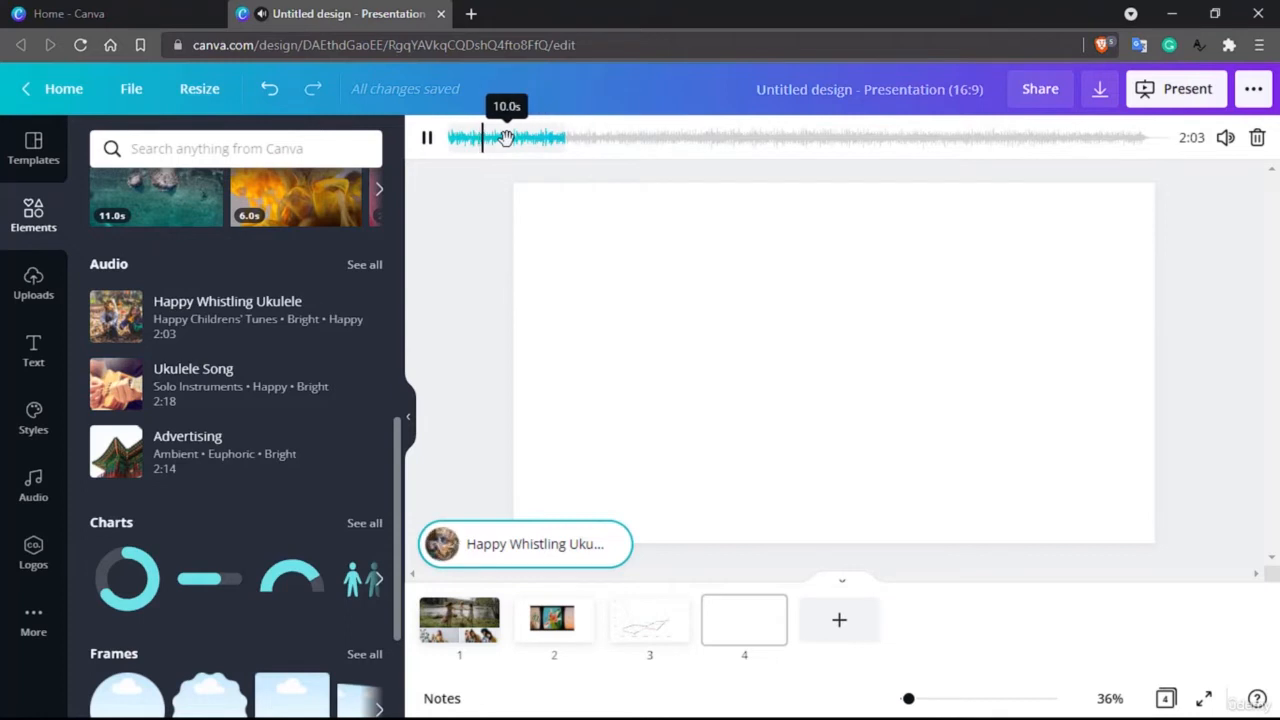
{"action": "left_click_drag", "start_coordinate": [506, 139], "coordinate": [683, 140]}
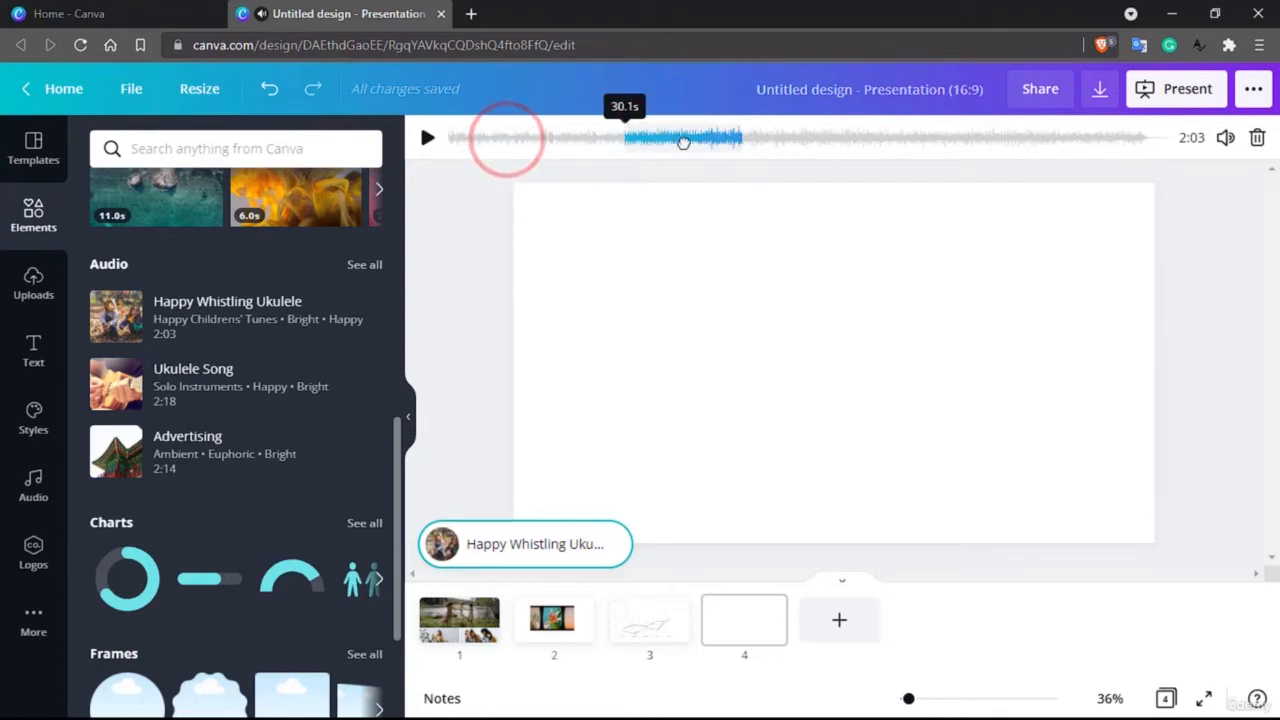
{"action": "left_click", "coordinate": [1224, 138]}
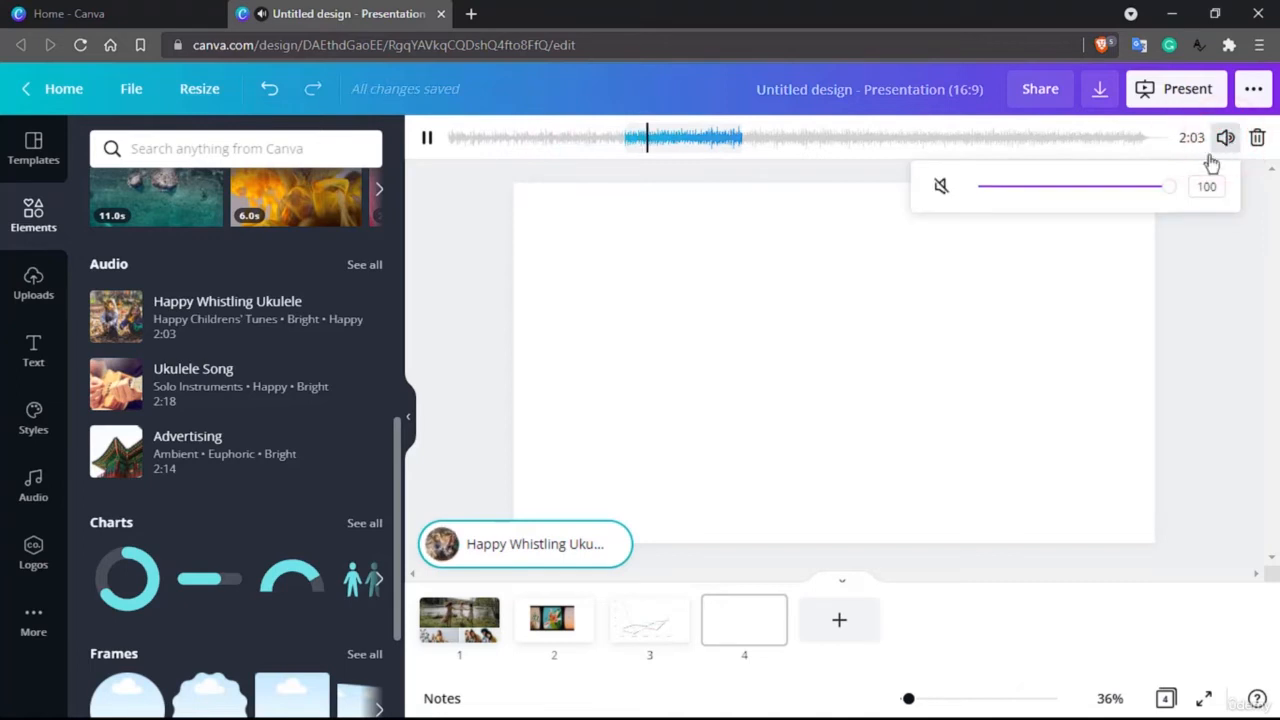
{"action": "left_click_drag", "start_coordinate": [1148, 196], "coordinate": [1031, 193]}
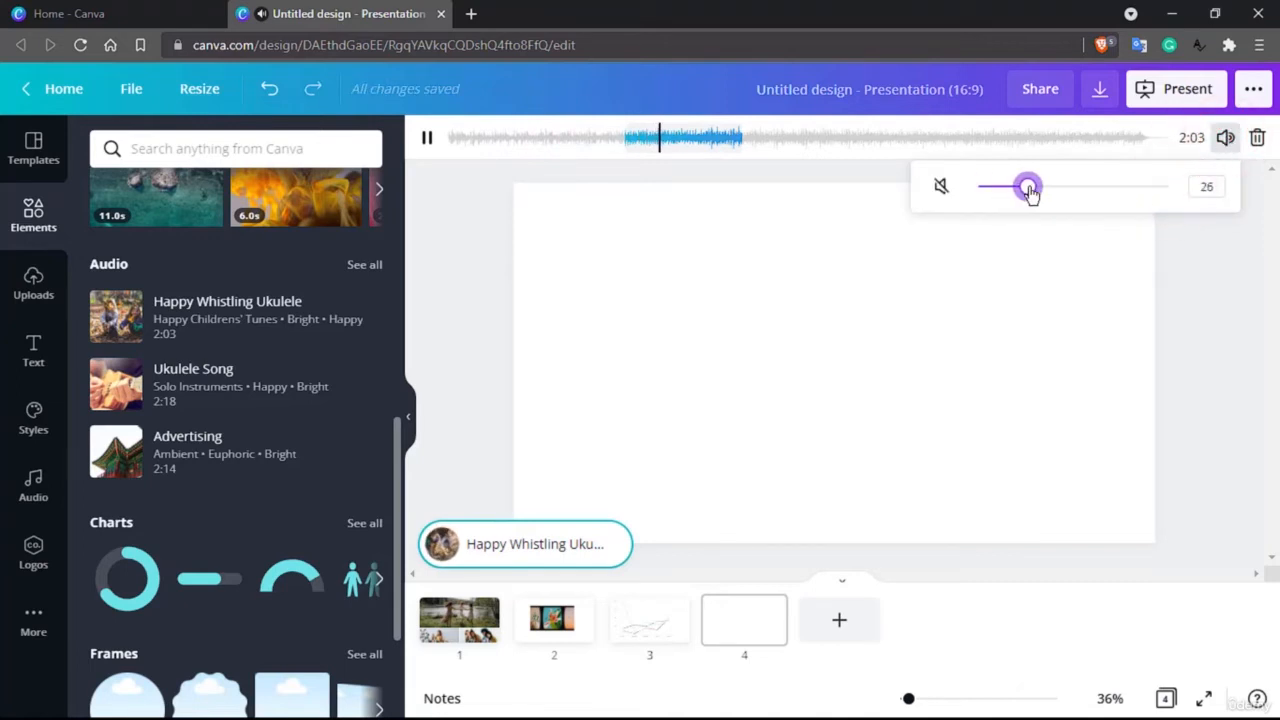
{"action": "left_click", "coordinate": [1257, 143]}
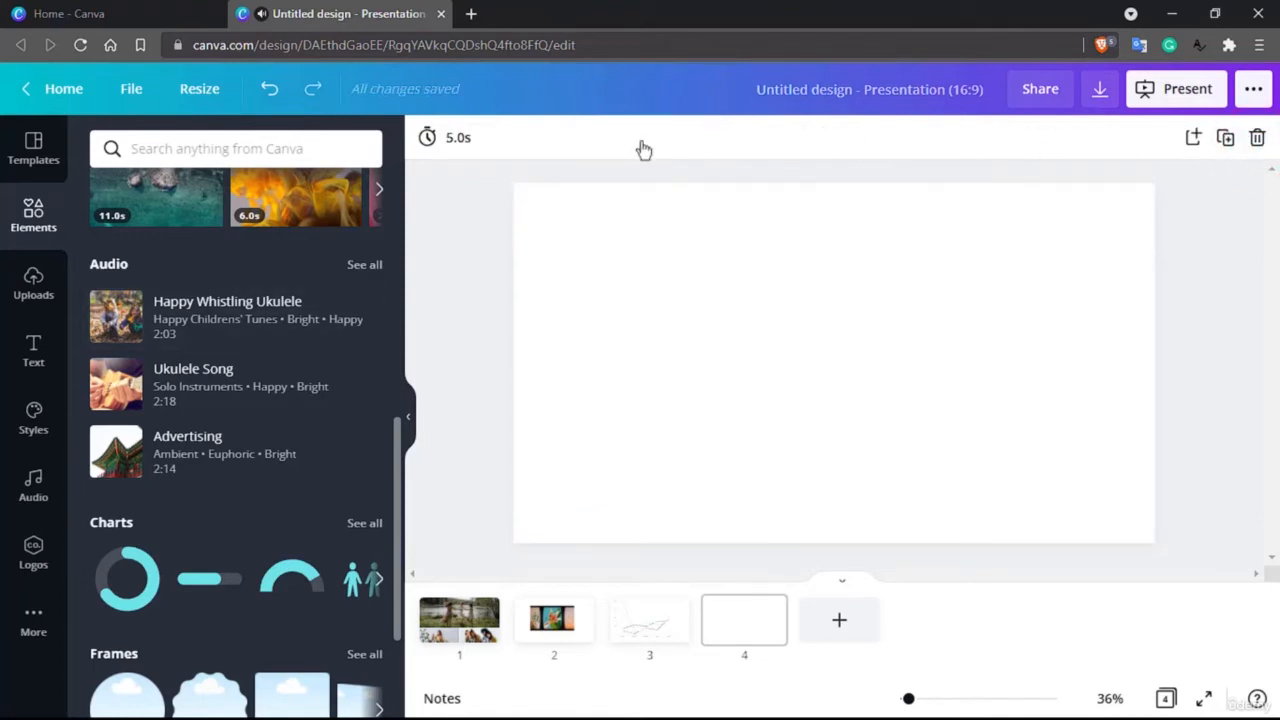
Step: Set the fourth slide's timing to 50 seconds
{"action": "left_click", "coordinate": [457, 139]}
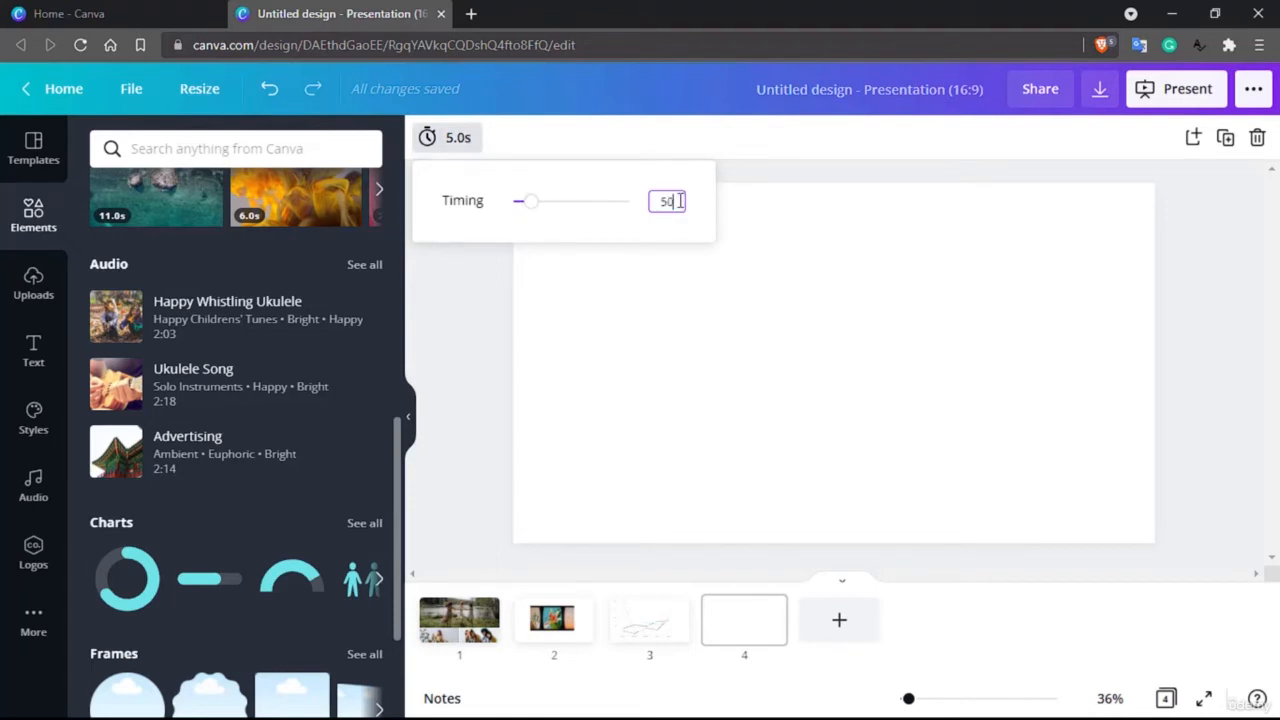
{"action": "key", "text": "Return"}
{"action": "left_click", "coordinate": [452, 352]}
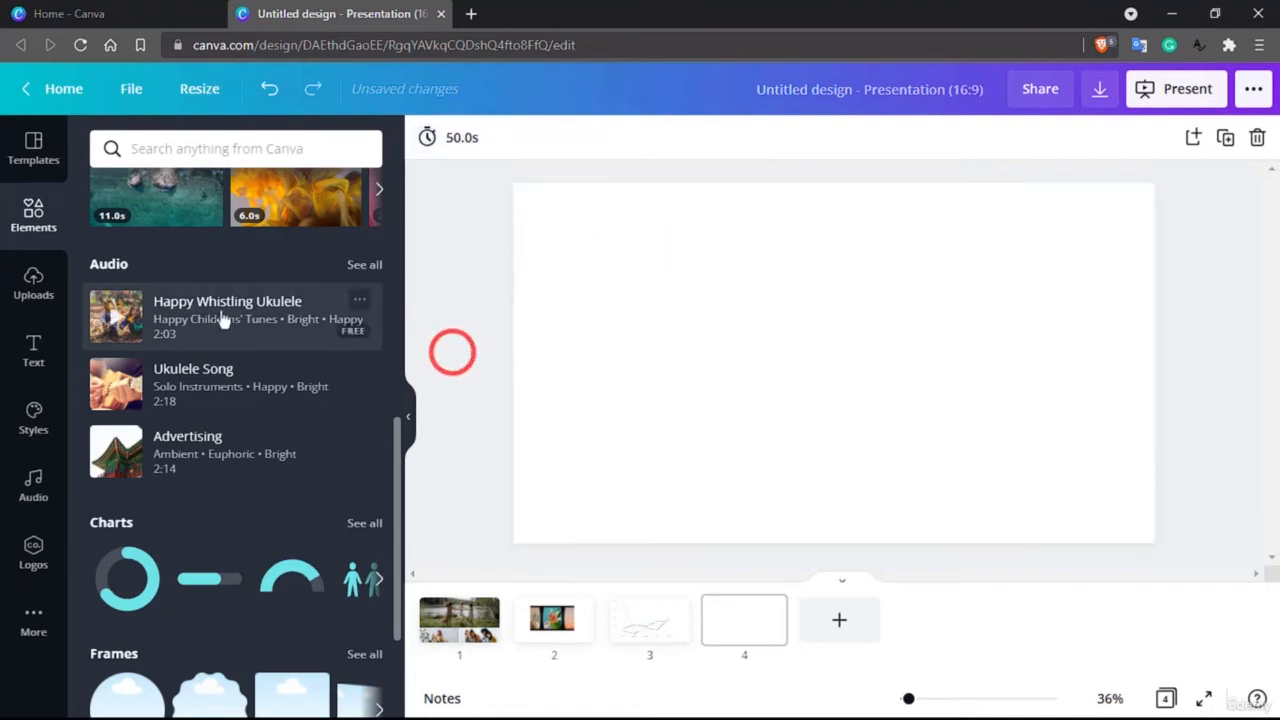
Step: Add the Happy Whistling Ukulele track to the fourth slide with its excerpt at the beginning of the track
{"action": "left_click_drag", "start_coordinate": [222, 318], "coordinate": [836, 418]}
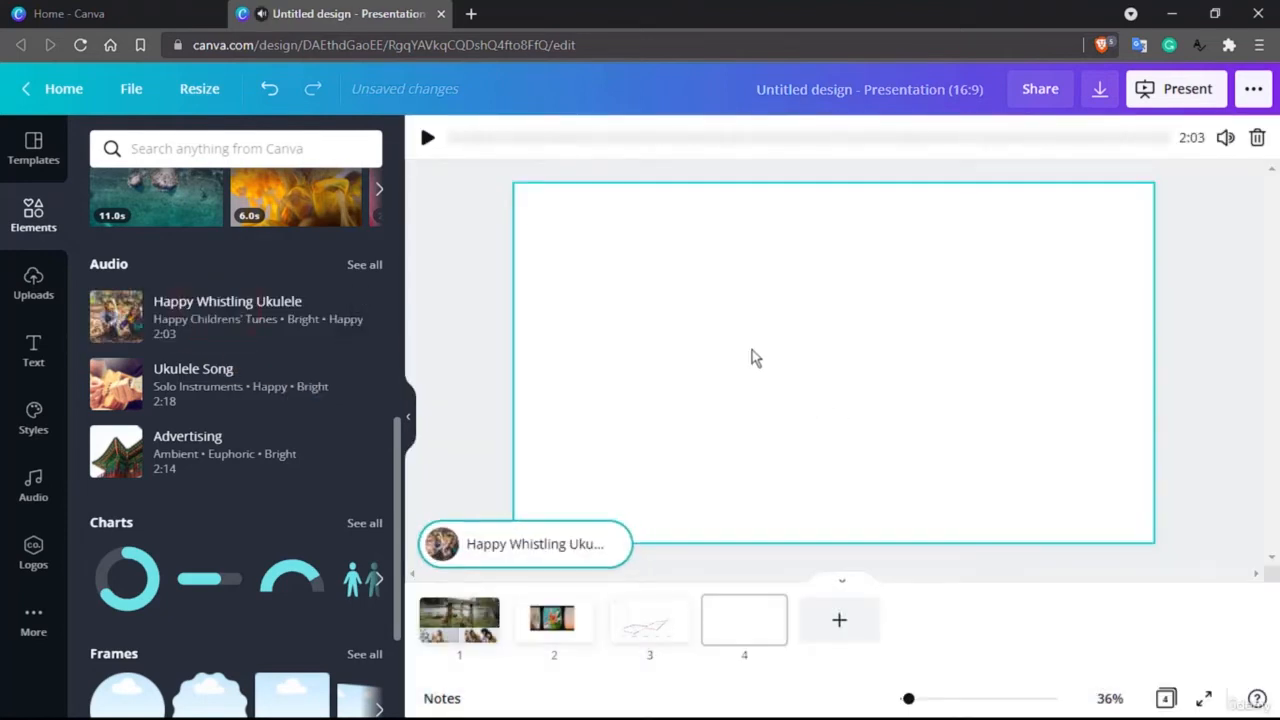
{"action": "left_click", "coordinate": [466, 140]}
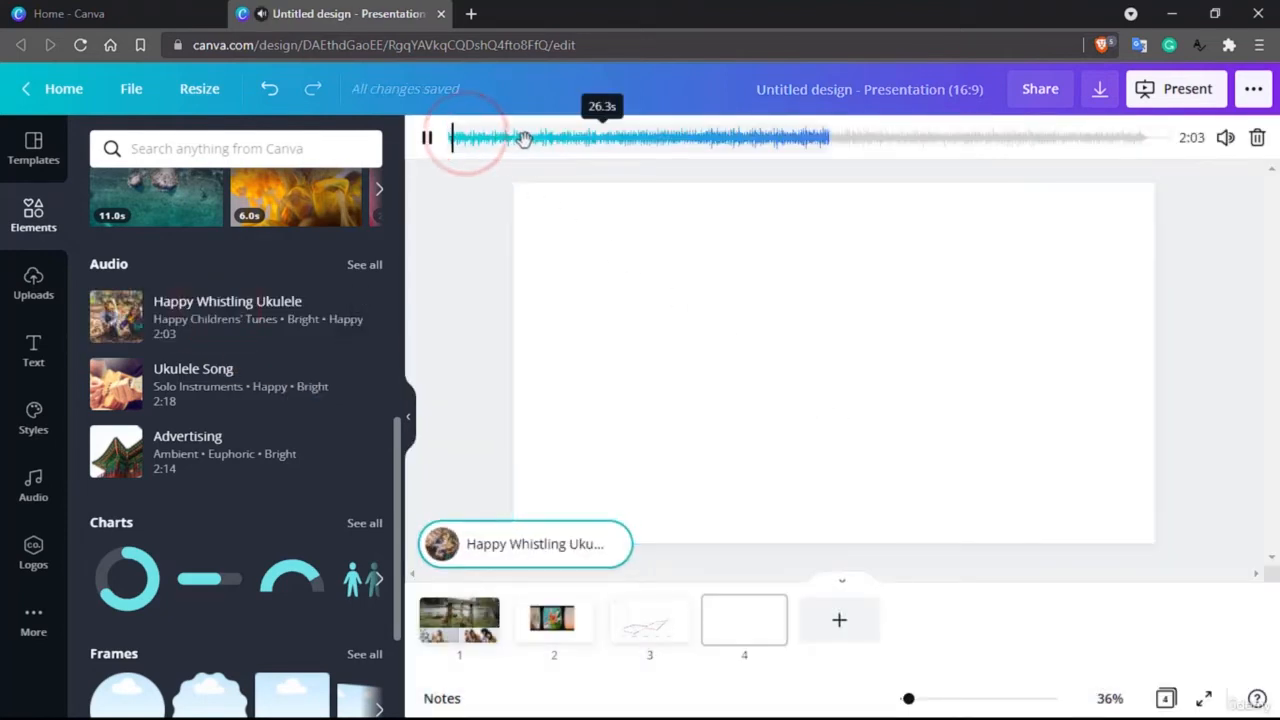
{"action": "left_click_drag", "start_coordinate": [531, 137], "coordinate": [489, 140]}
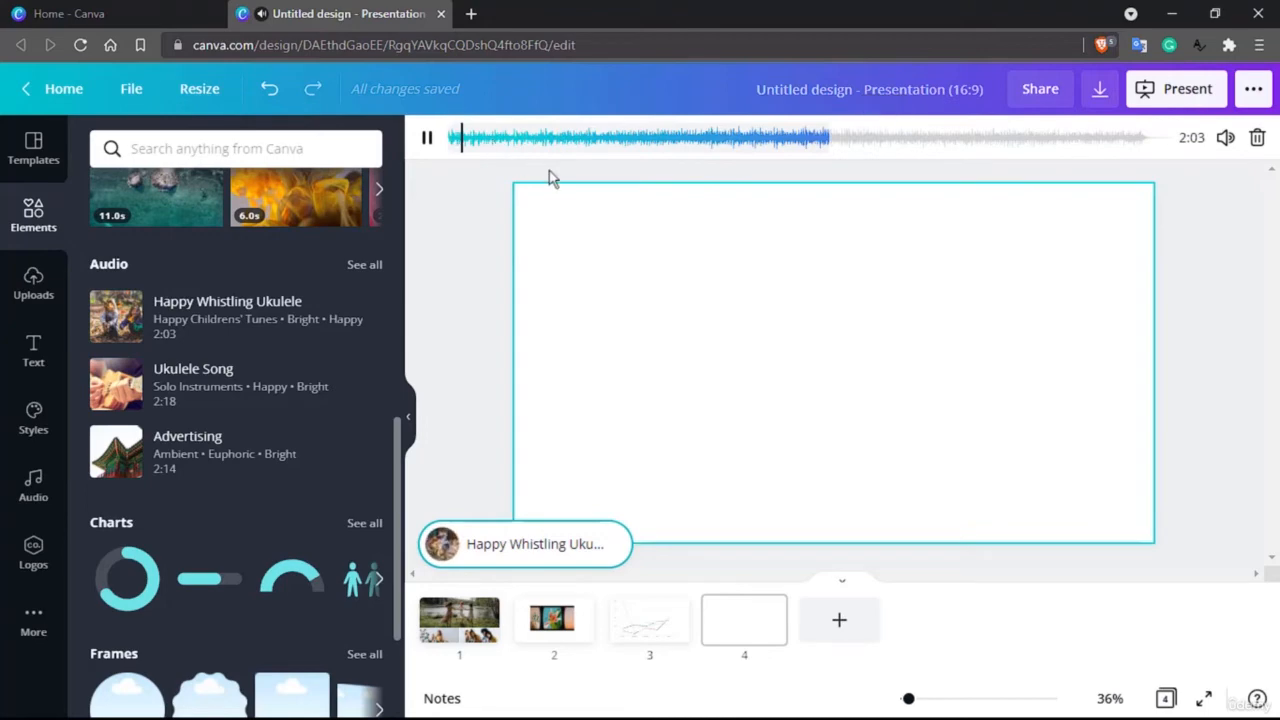
Step: Set the fourth slide's timing to 1 second
{"action": "left_click", "coordinate": [1029, 416]}
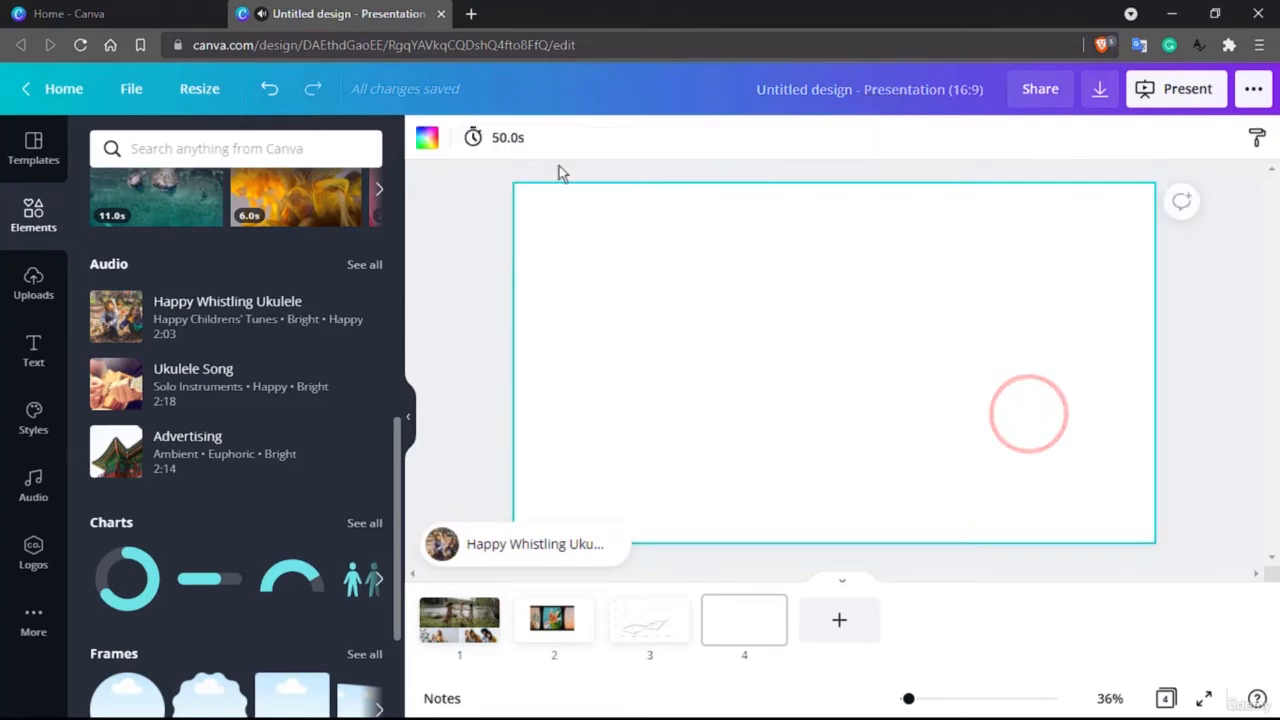
{"action": "left_click", "coordinate": [505, 140]}
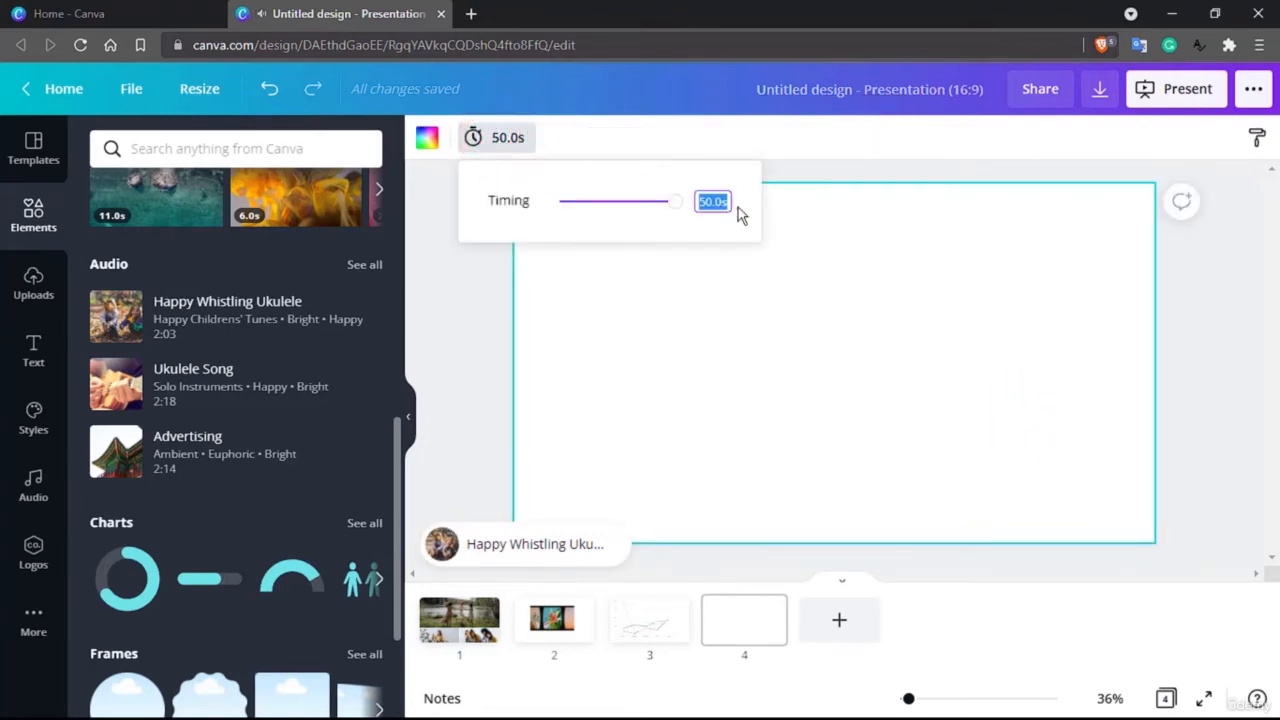
{"action": "type", "text": "1"}
{"action": "key", "text": "Return"}
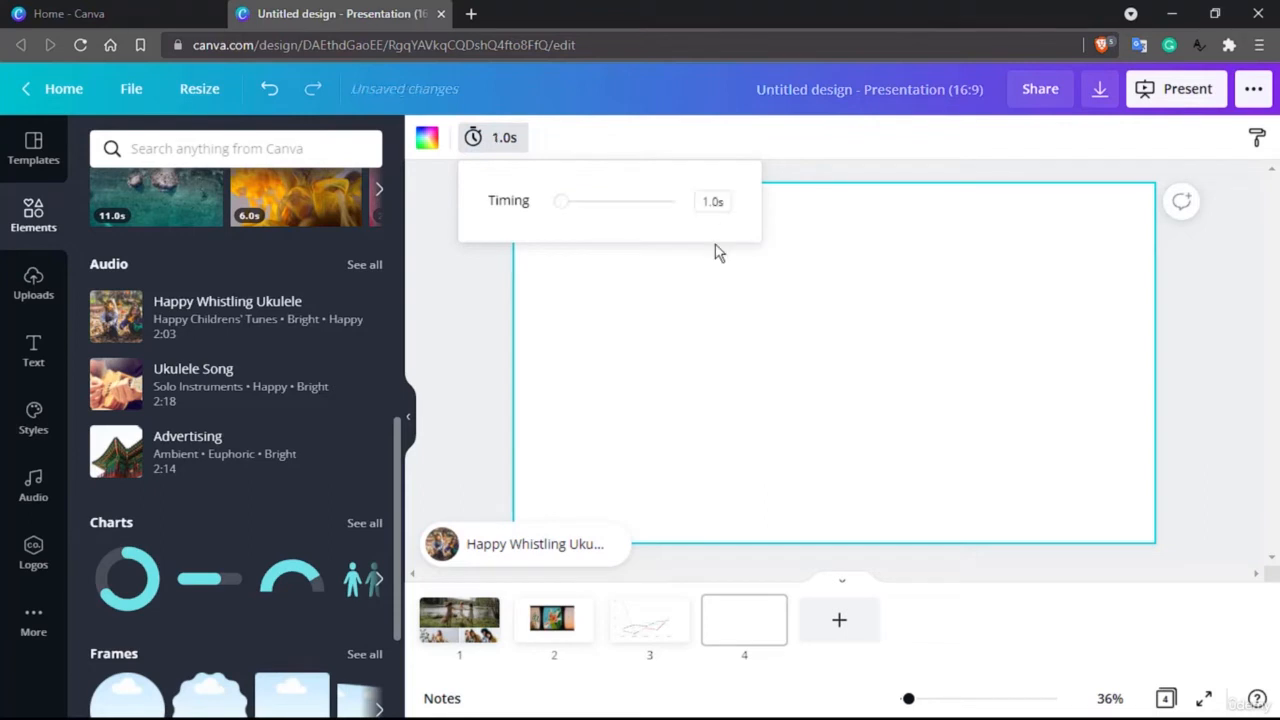
Step: Check on the waveform which excerpt of the Happy Whistling Ukulele track plays with the current slide timing
{"action": "left_click", "coordinate": [533, 555]}
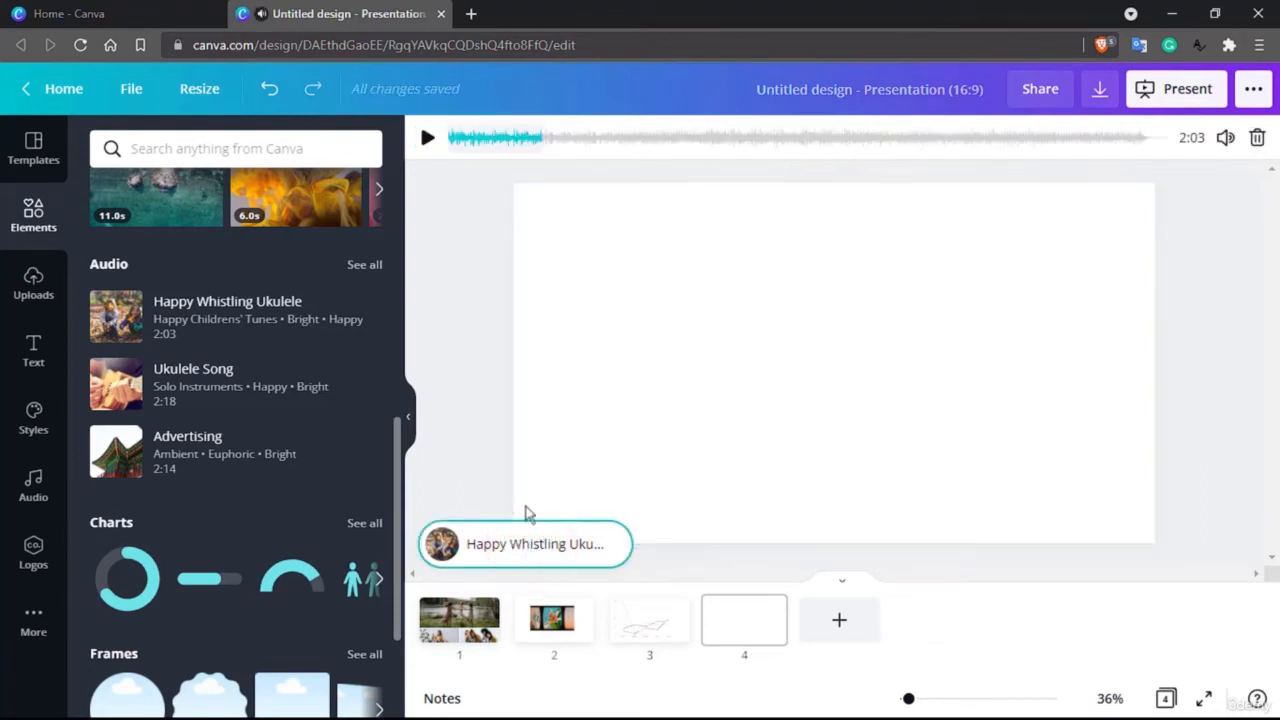
{"action": "mouse_move", "coordinate": [482, 139]}
{"action": "left_mouse_down"}
{"action": "mouse_move", "coordinate": [560, 140]}
{"action": "mouse_move", "coordinate": [465, 138]}
{"action": "left_mouse_up"}
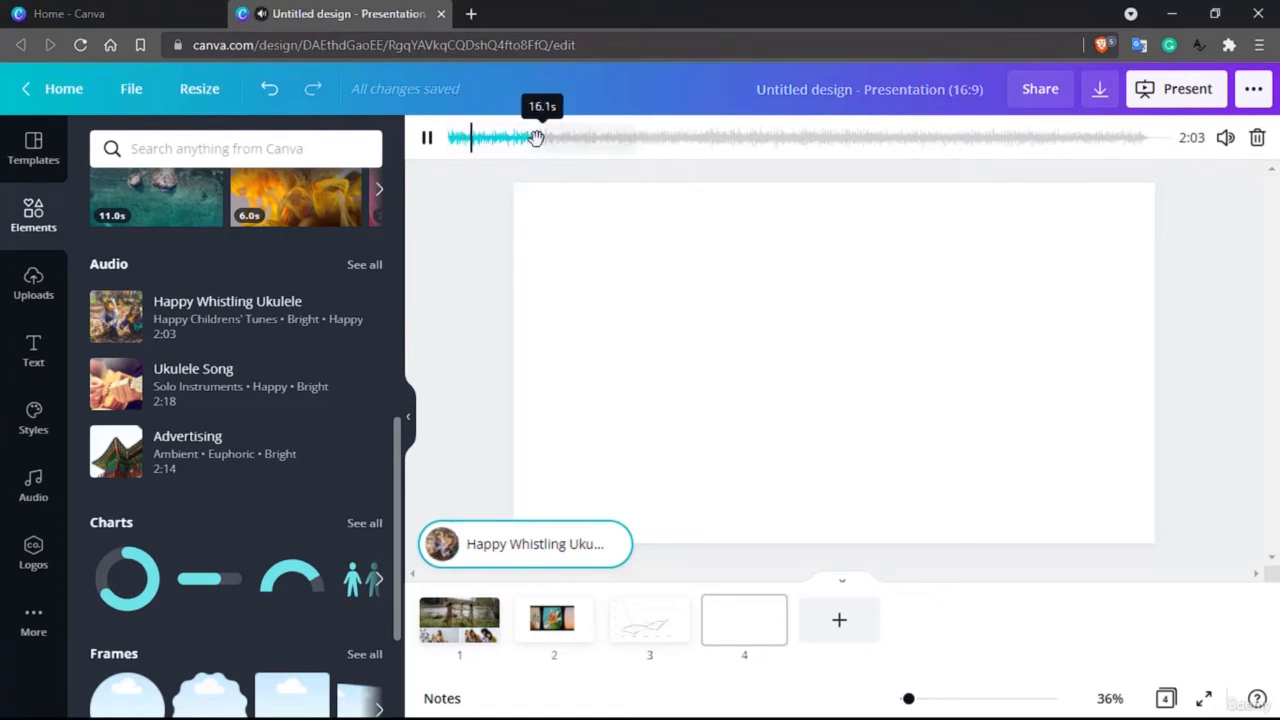
{"action": "left_click", "coordinate": [533, 545]}
Step: Set the fourth slide's timing to 13.5 seconds
{"action": "left_click", "coordinate": [694, 373]}
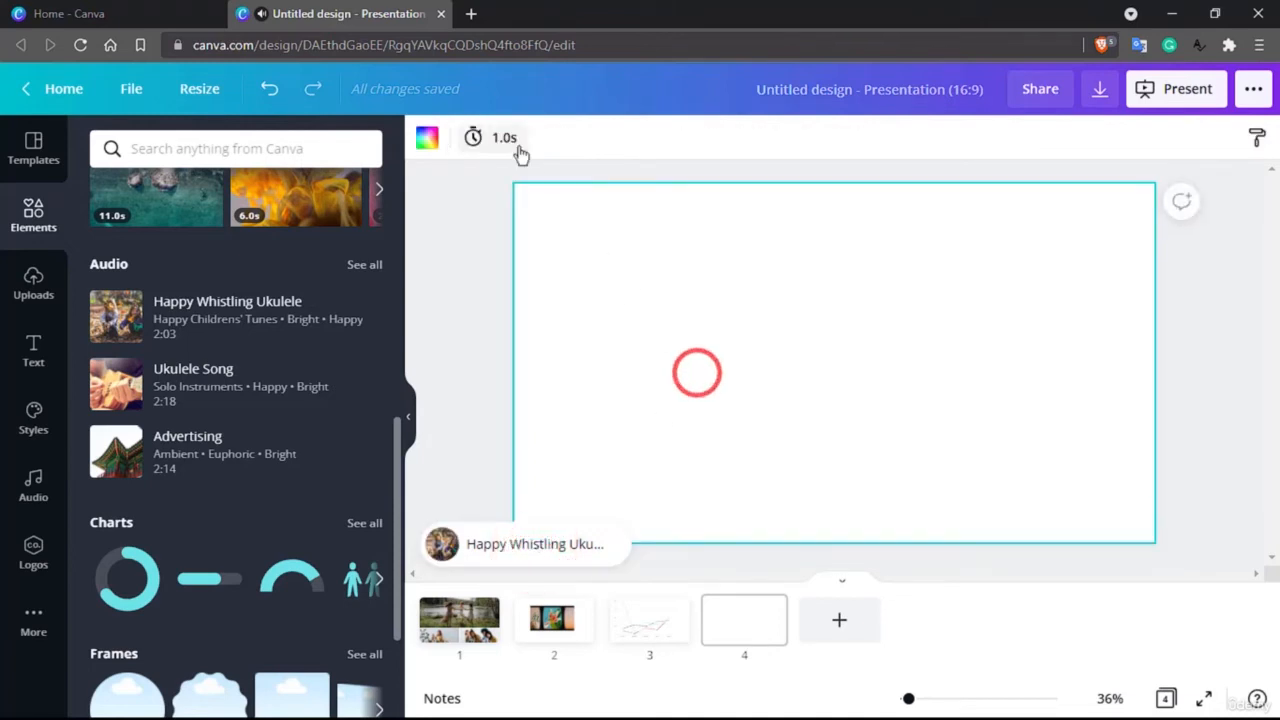
{"action": "left_click", "coordinate": [507, 136]}
{"action": "left_click_drag", "start_coordinate": [561, 200], "coordinate": [613, 207]}
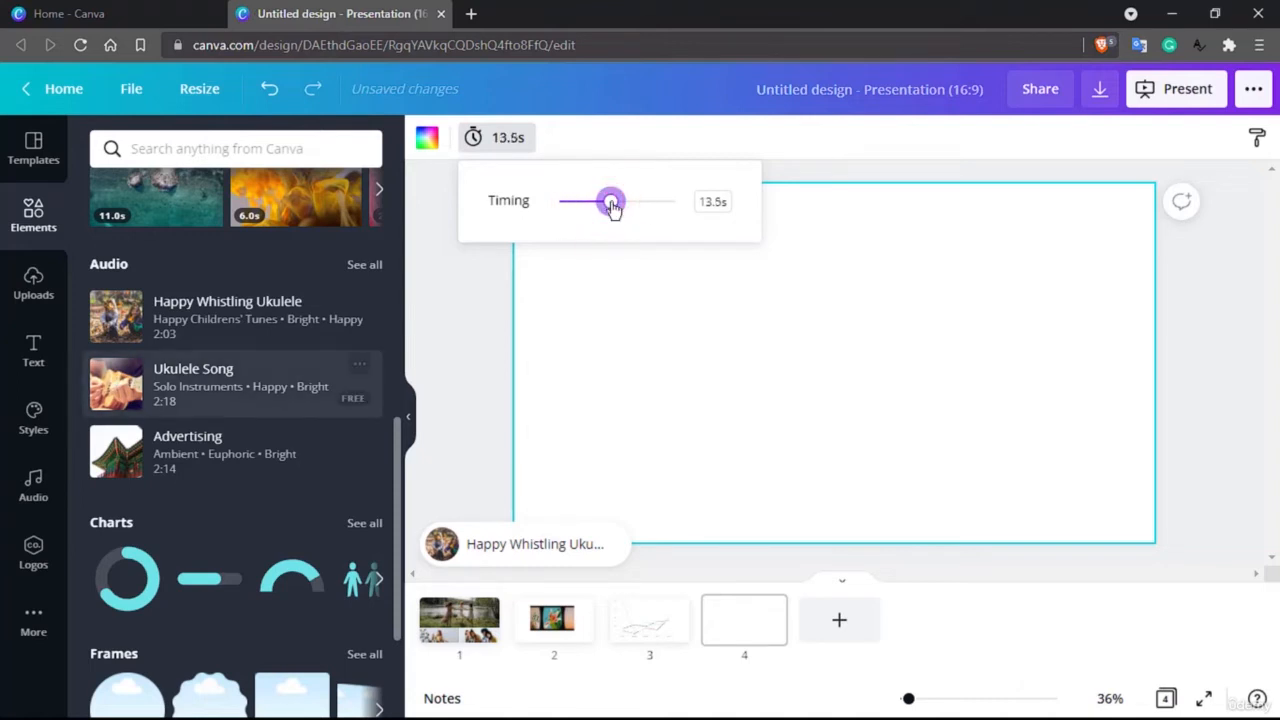
Step: Place the 11-second aerial video of the turquoise coastline from the elements library near the fourth slide's upper-left corner
{"action": "scroll", "coordinate": [380, 200], "scroll_direction": "up", "scroll_amount": 2}
{"action": "left_click", "coordinate": [170, 148]}
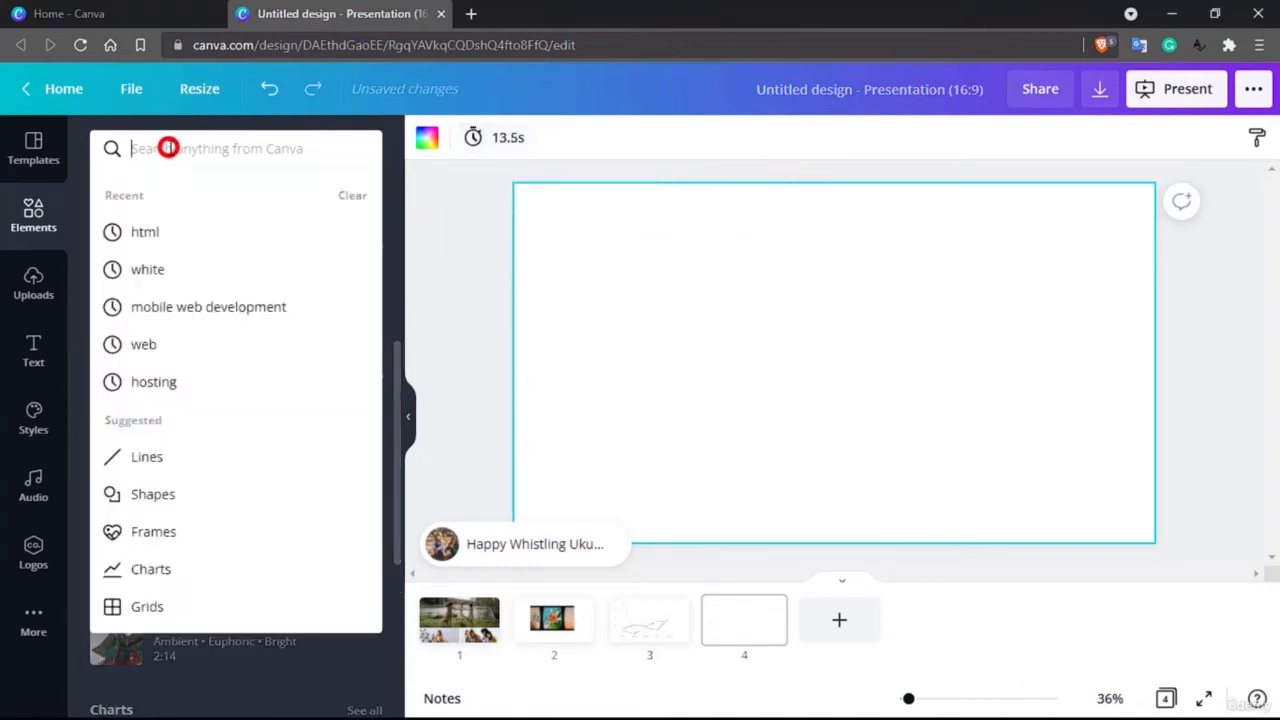
{"action": "left_click", "coordinate": [455, 368]}
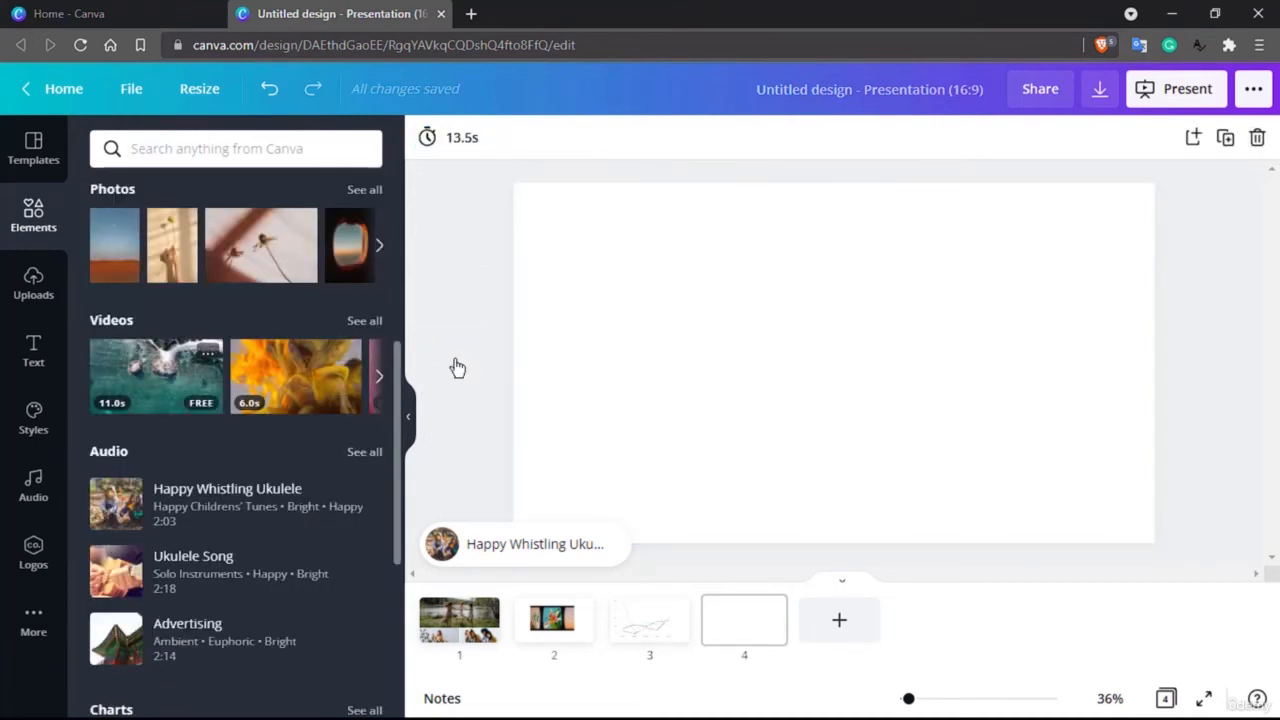
{"action": "left_click_drag", "start_coordinate": [117, 390], "coordinate": [762, 337]}
{"action": "left_click_drag", "start_coordinate": [611, 275], "coordinate": [606, 283]}
{"action": "left_click", "coordinate": [677, 329]}
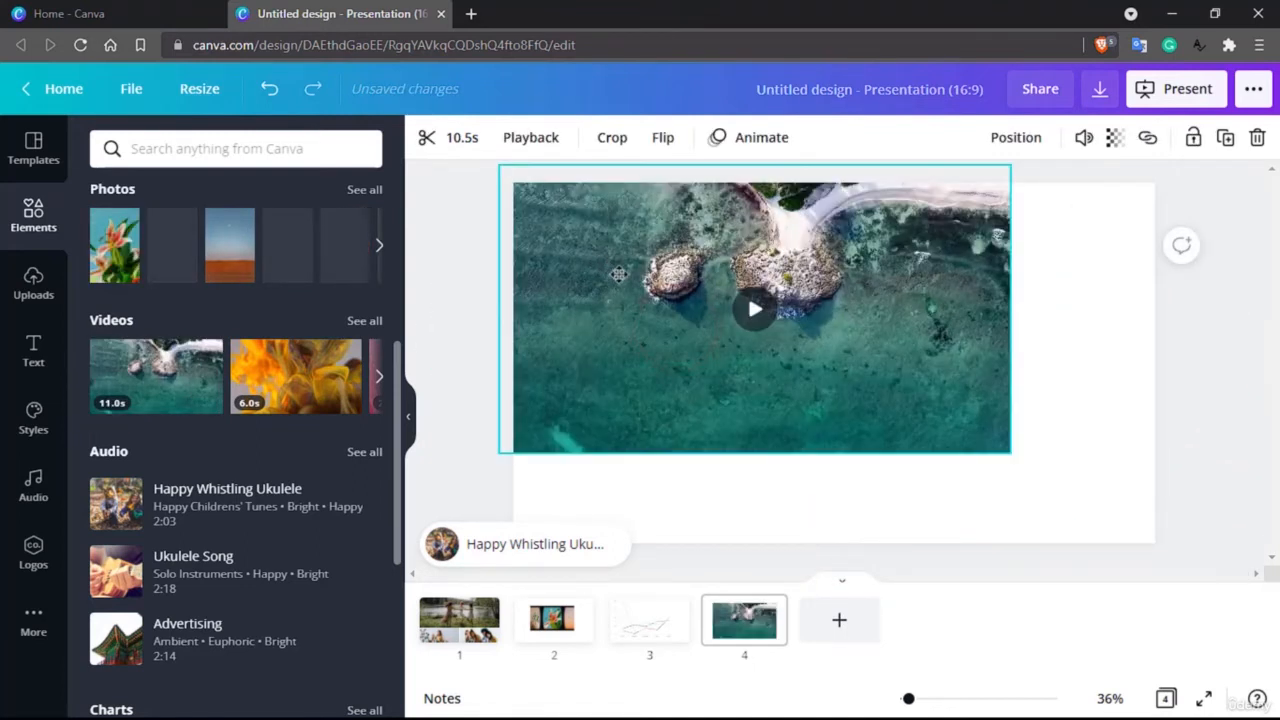
Step: Crop the coastline video on the fourth slide slightly inward from its lower-right corner
{"action": "left_click", "coordinate": [794, 356]}
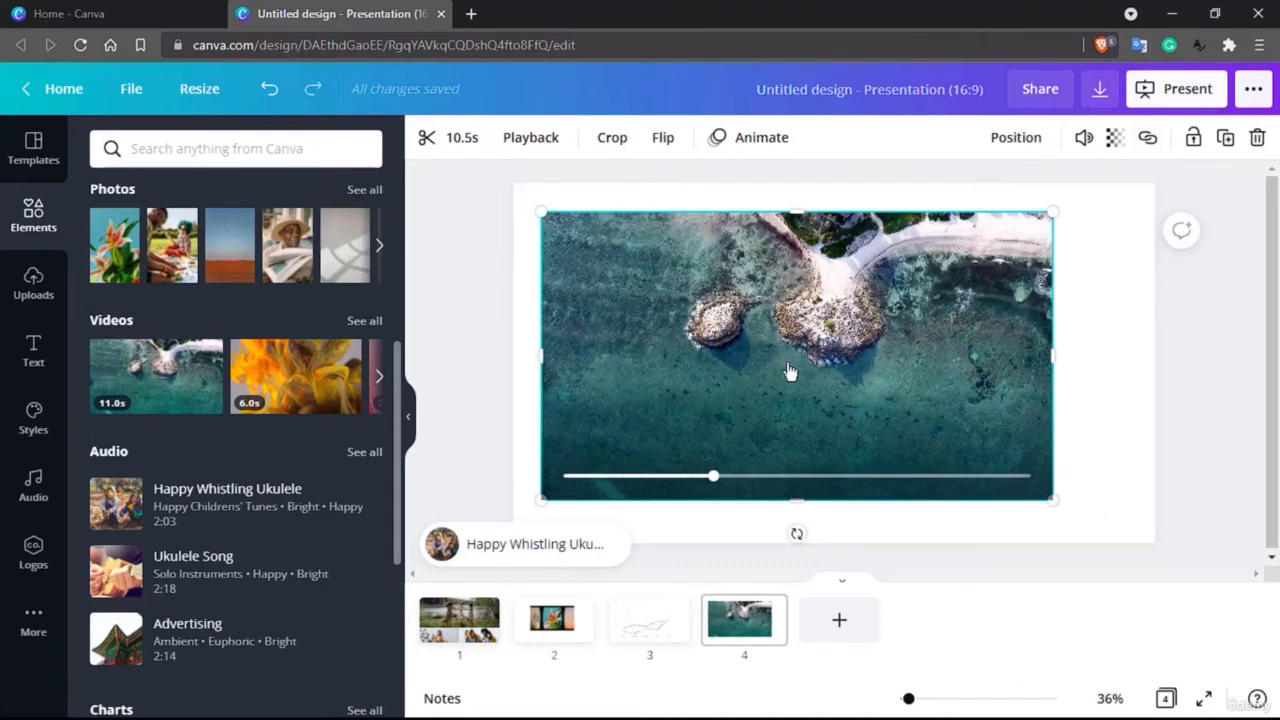
{"action": "left_click", "coordinate": [617, 140]}
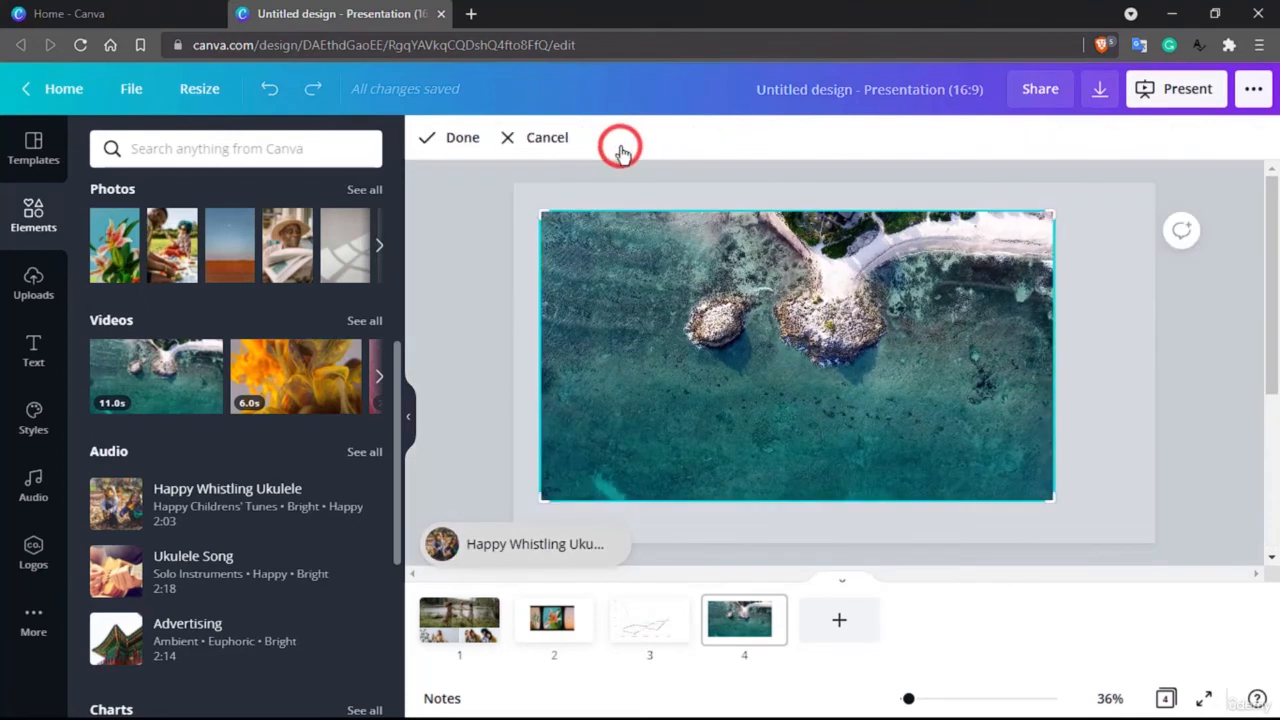
{"action": "left_click", "coordinate": [538, 210]}
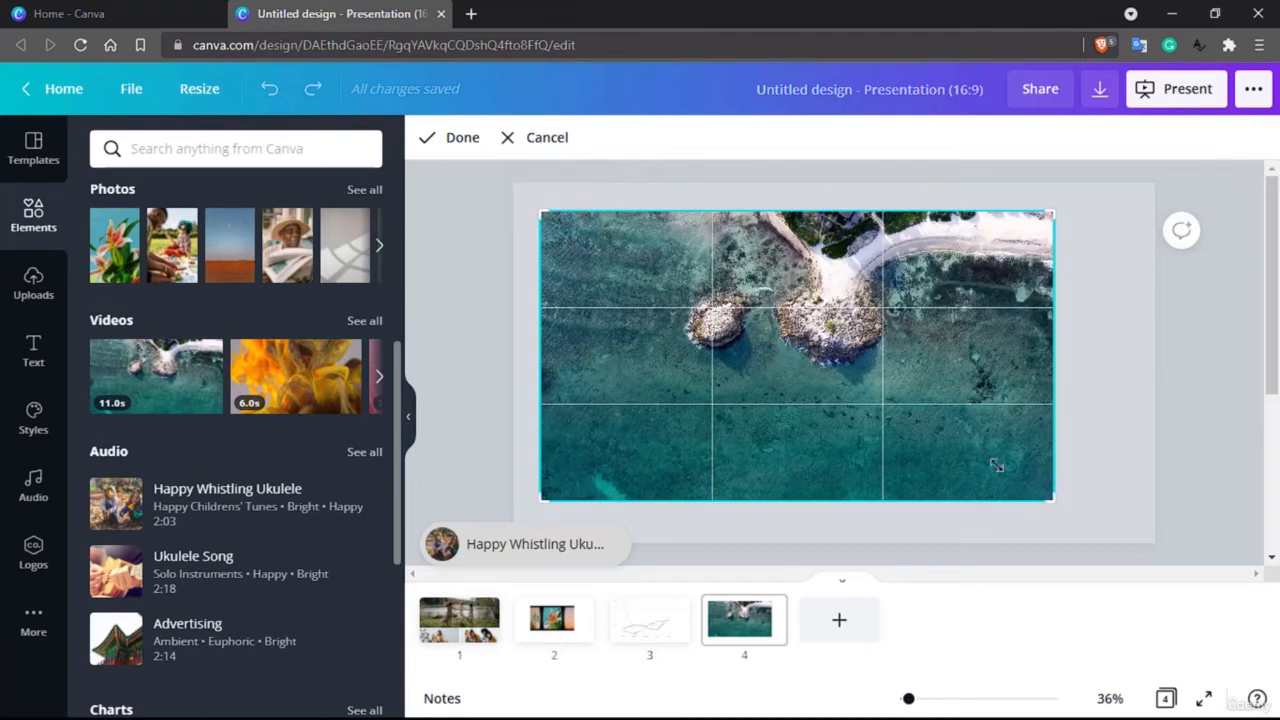
{"action": "left_click_drag", "start_coordinate": [1049, 493], "coordinate": [1032, 455]}
{"action": "left_click", "coordinate": [457, 137]}
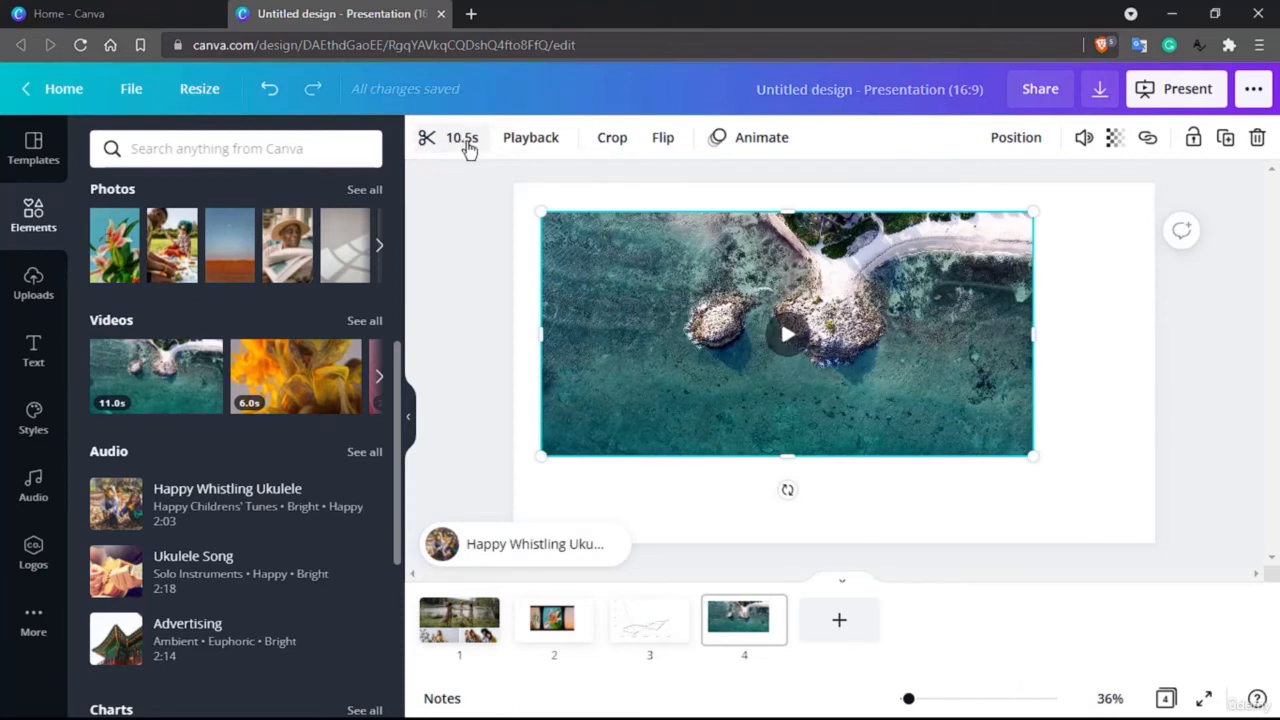
Step: Trim the beginning of the coastline video so the clip lasts 4.1 seconds
{"action": "left_click", "coordinate": [463, 139]}
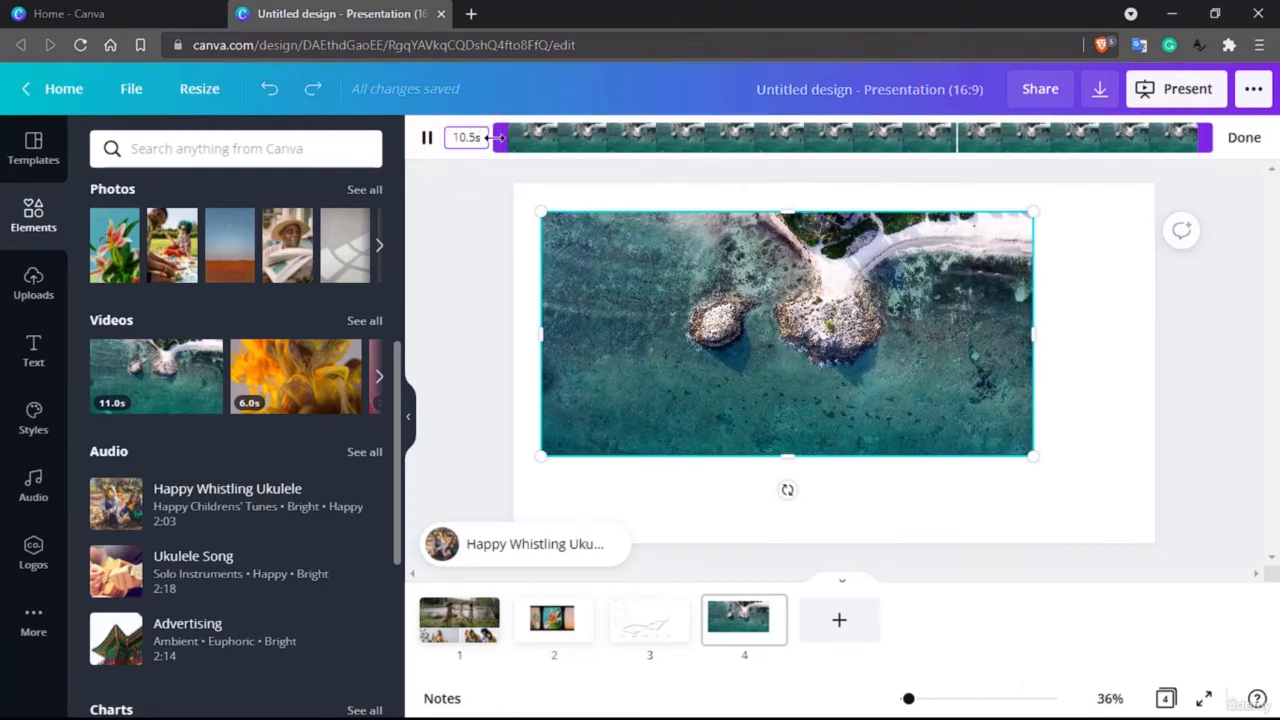
{"action": "left_click_drag", "start_coordinate": [497, 137], "coordinate": [918, 140]}
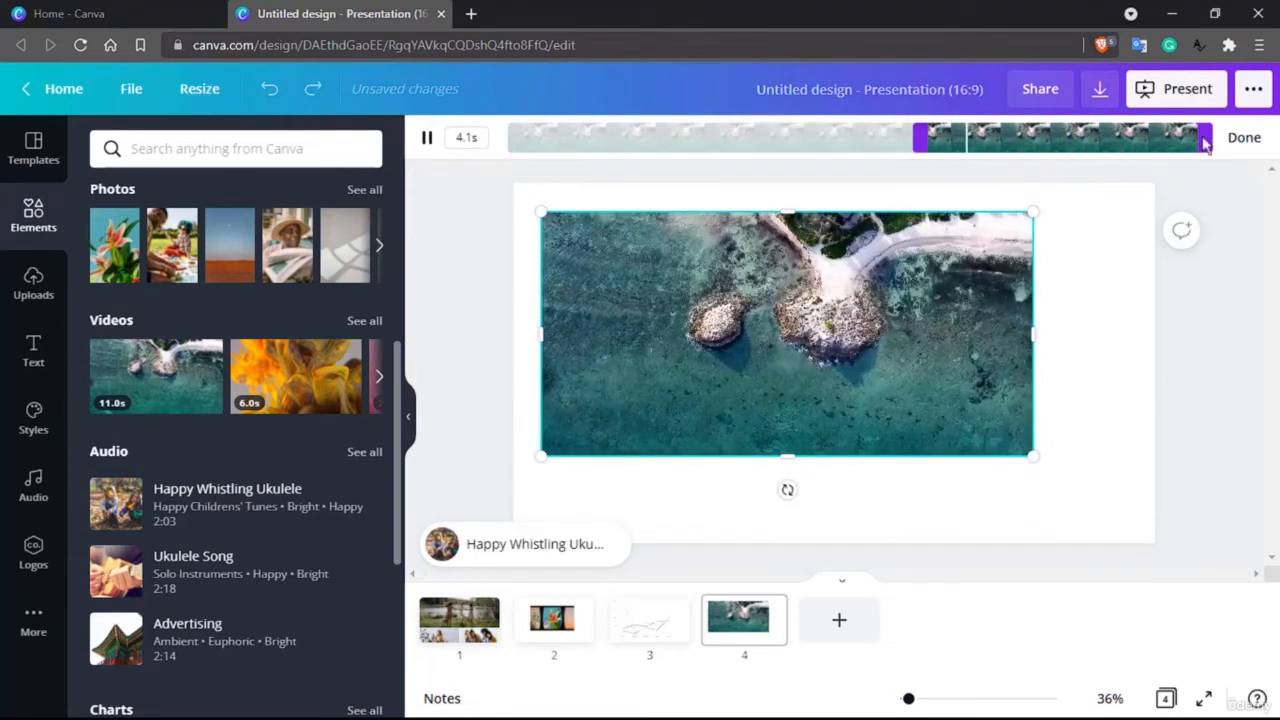
{"action": "left_click", "coordinate": [1240, 137]}
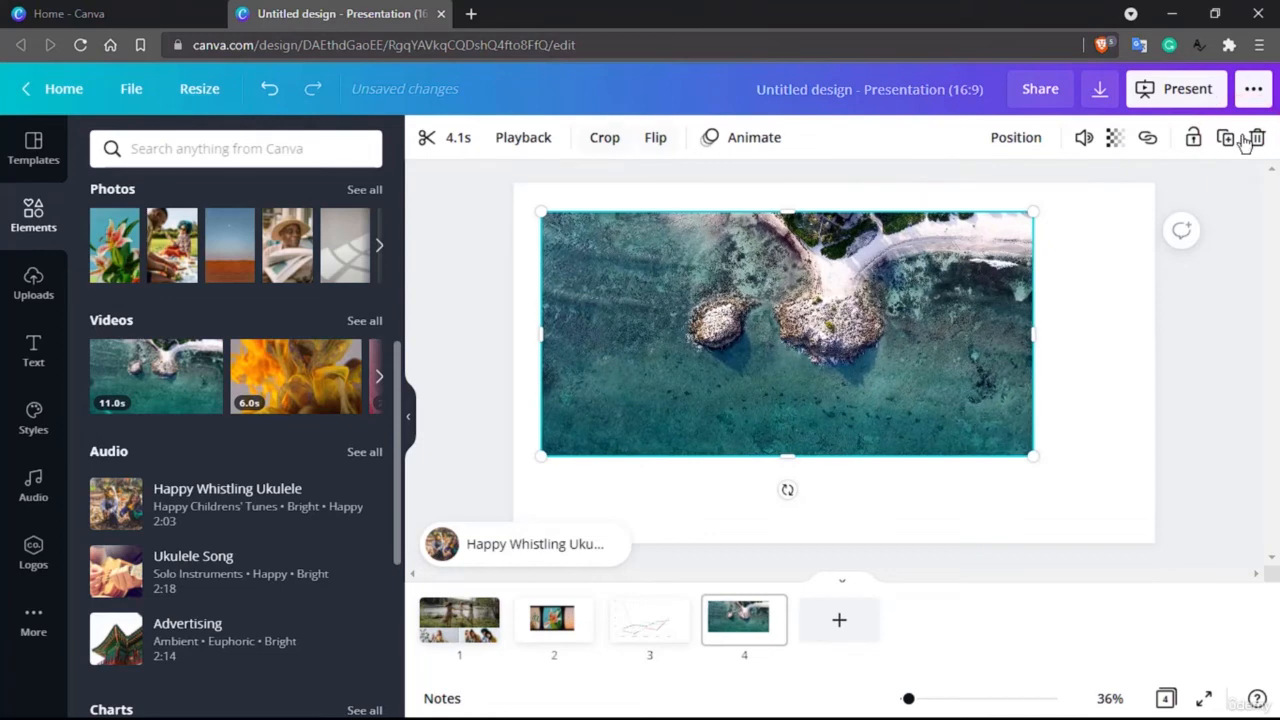
{"action": "mouse_move", "coordinate": [795, 252]}
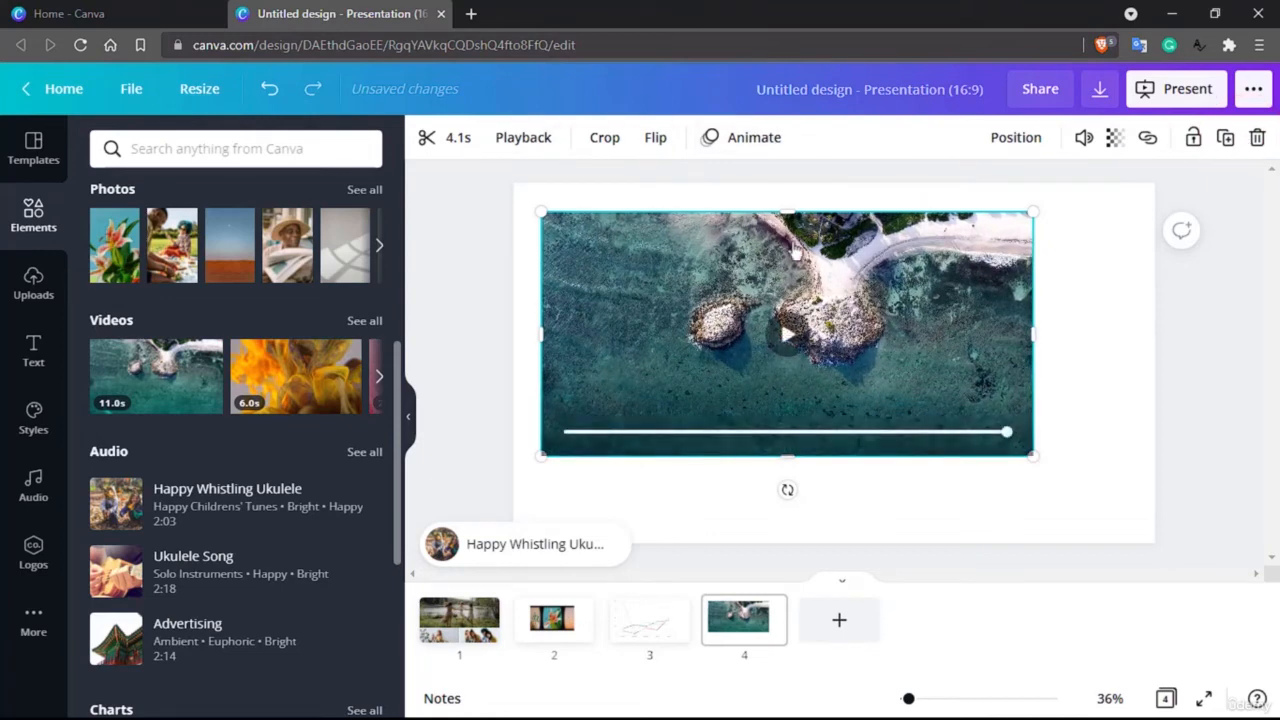
Step: Add a fifth slide and place the graphic of a person hugging a cat near its upper-left corner
{"action": "scroll", "coordinate": [212, 388], "scroll_direction": "up", "scroll_amount": 3}
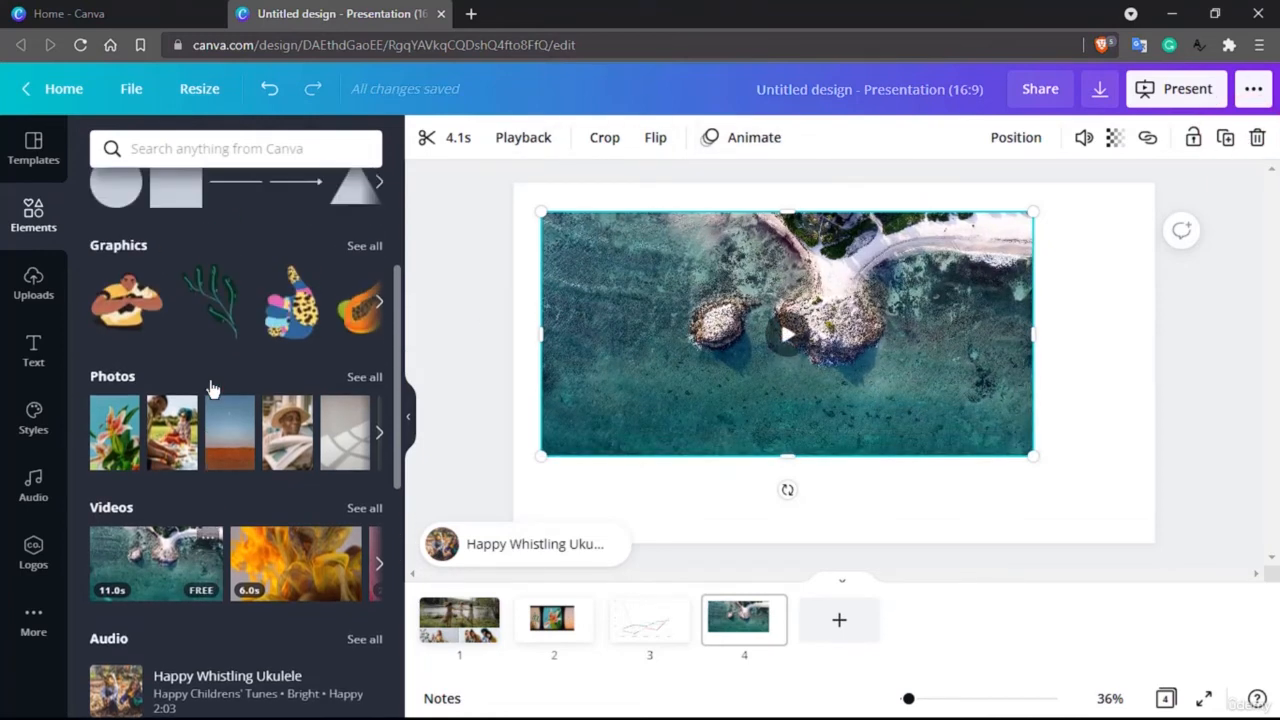
{"action": "scroll", "coordinate": [322, 441], "scroll_direction": "up", "scroll_amount": 2}
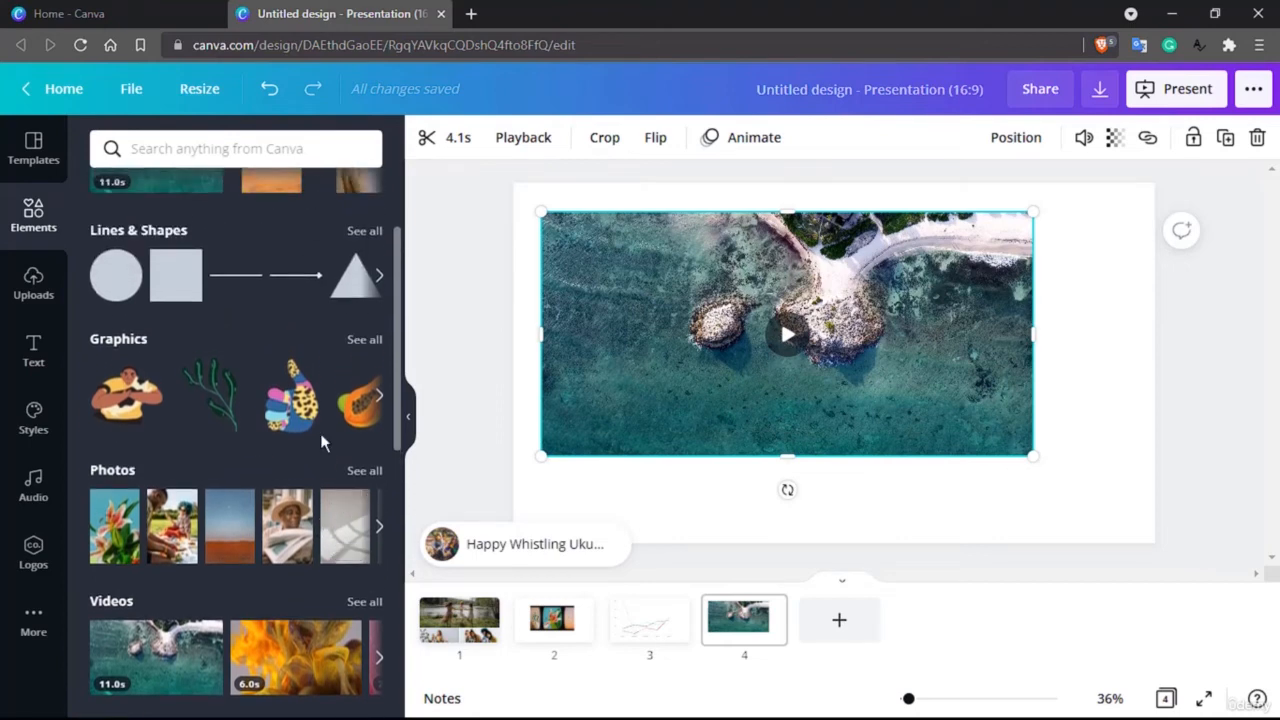
{"action": "left_click", "coordinate": [848, 628]}
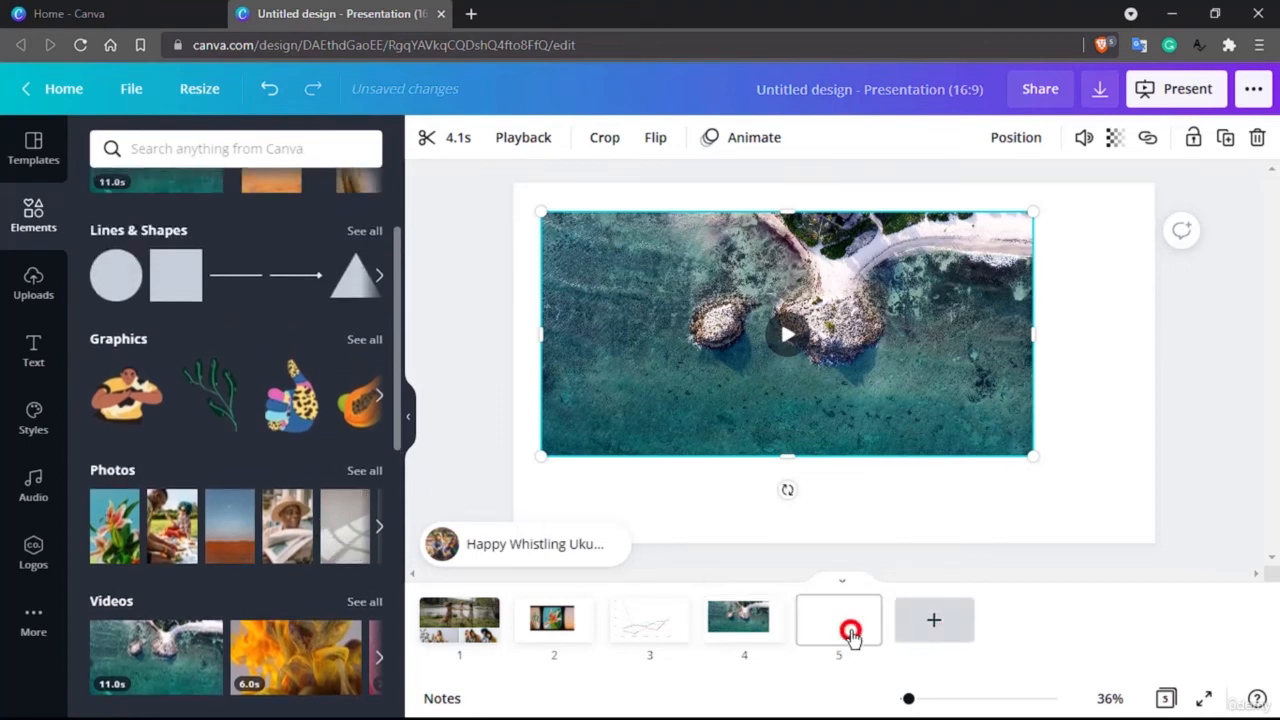
{"action": "left_click_drag", "start_coordinate": [128, 403], "coordinate": [595, 245]}
Step: Search the elements library for "css" and place the light-blue CSS3 shield, the Python logo and the CSS-labelled shield on the fifth slide
{"action": "left_click", "coordinate": [248, 166]}
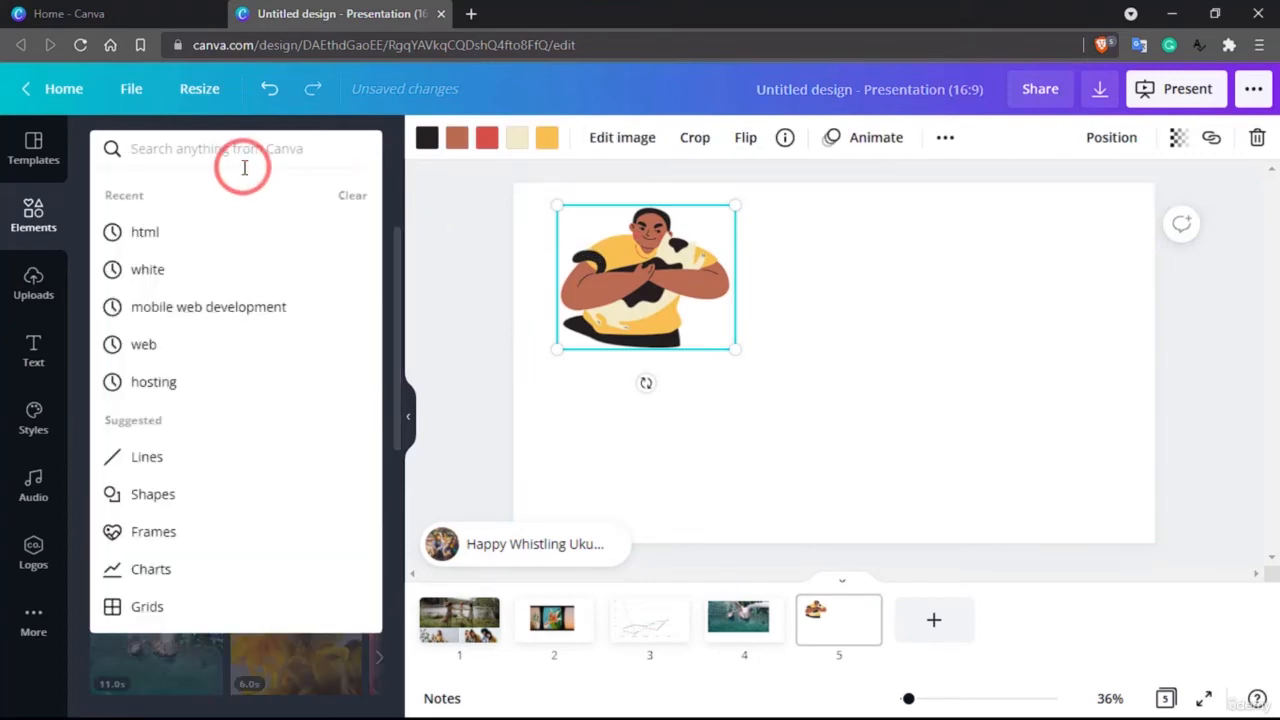
{"action": "type", "text": "css"}
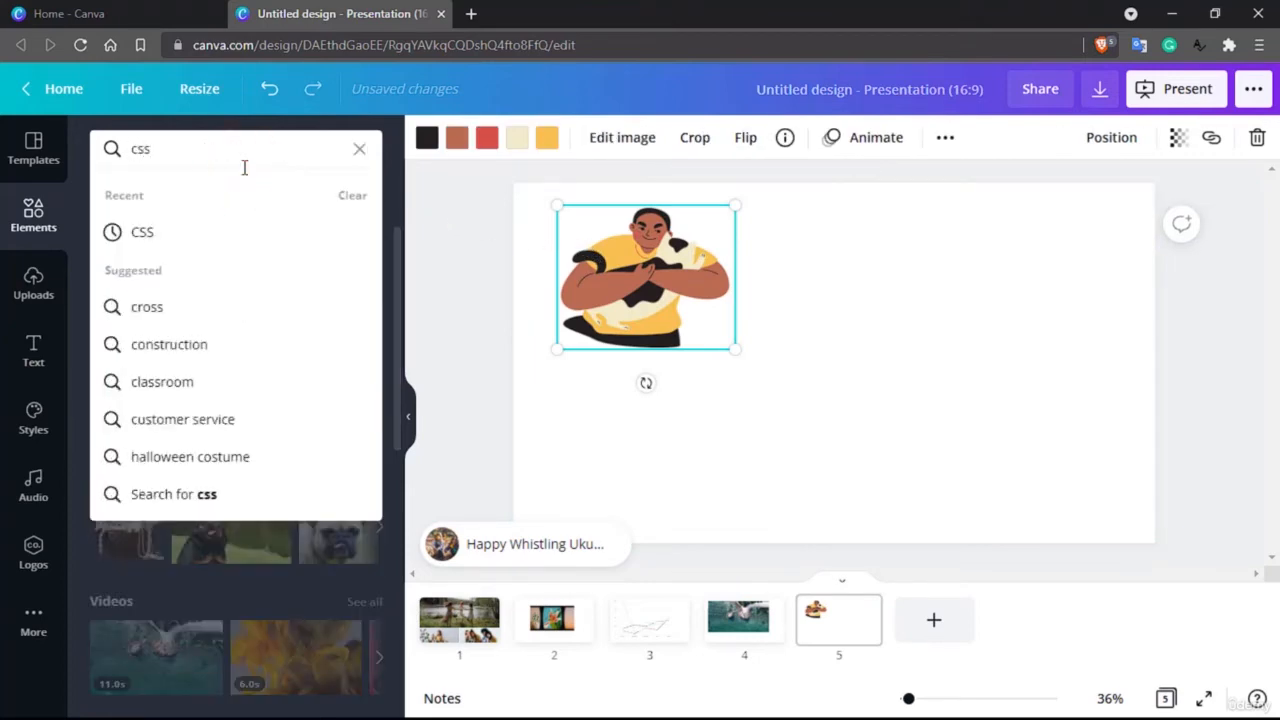
{"action": "key", "text": "Return"}
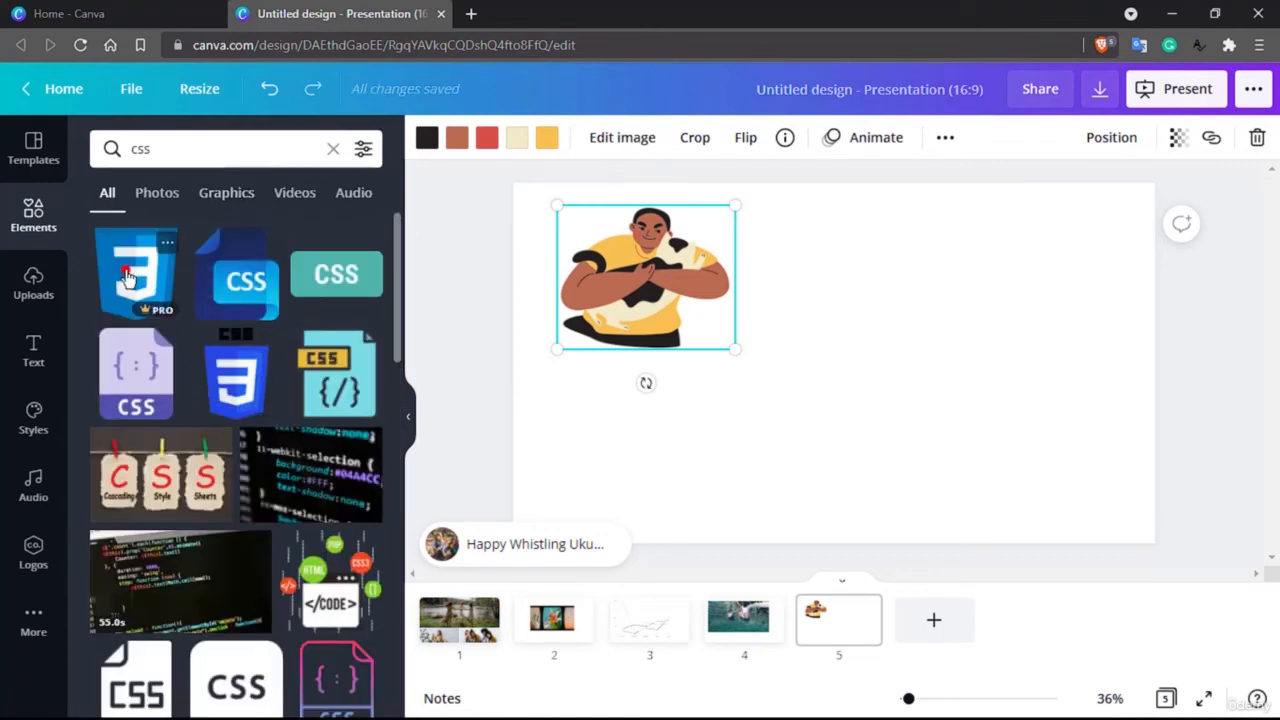
{"action": "left_click_drag", "start_coordinate": [127, 277], "coordinate": [840, 285]}
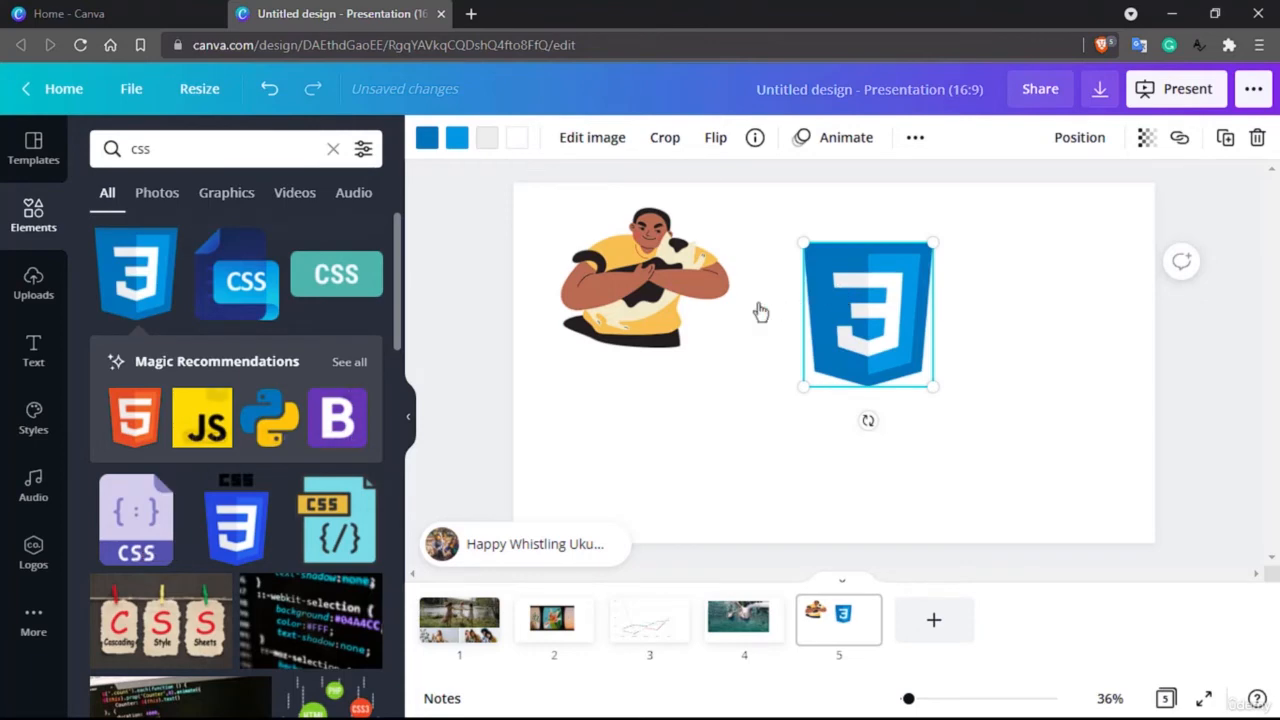
{"action": "left_click_drag", "start_coordinate": [267, 423], "coordinate": [1046, 352]}
{"action": "left_click_drag", "start_coordinate": [230, 537], "coordinate": [754, 440]}
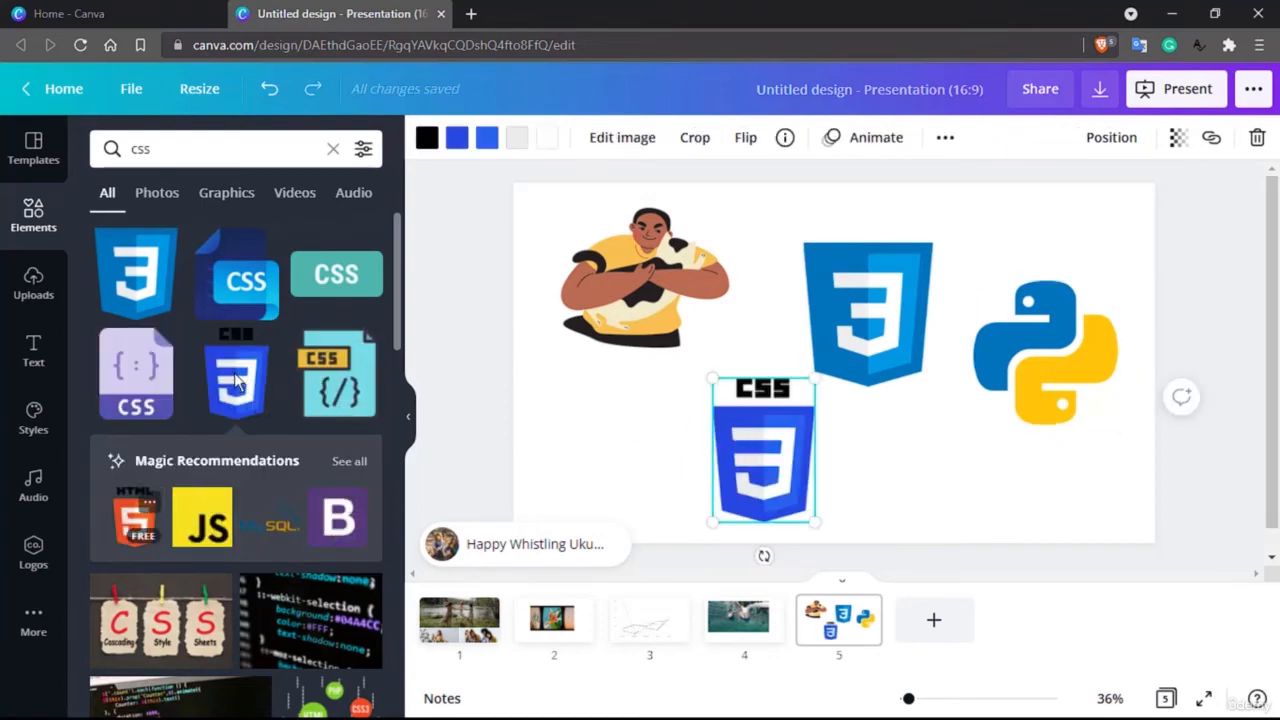
Step: Place the Cascading Style Sheets clothes-peg photo on the fifth slide, and replace it with the photo of a laptop showing code
{"action": "scroll", "coordinate": [236, 380], "scroll_direction": "down", "scroll_amount": 2}
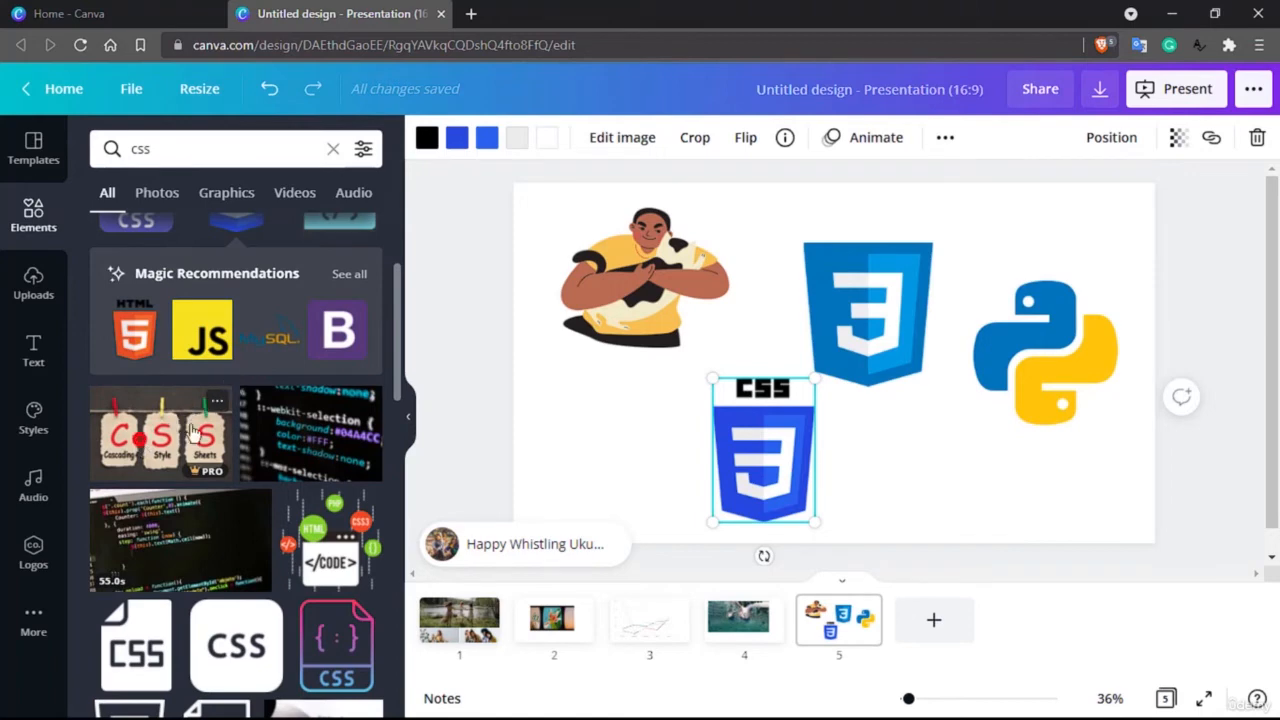
{"action": "left_click_drag", "start_coordinate": [193, 432], "coordinate": [592, 340]}
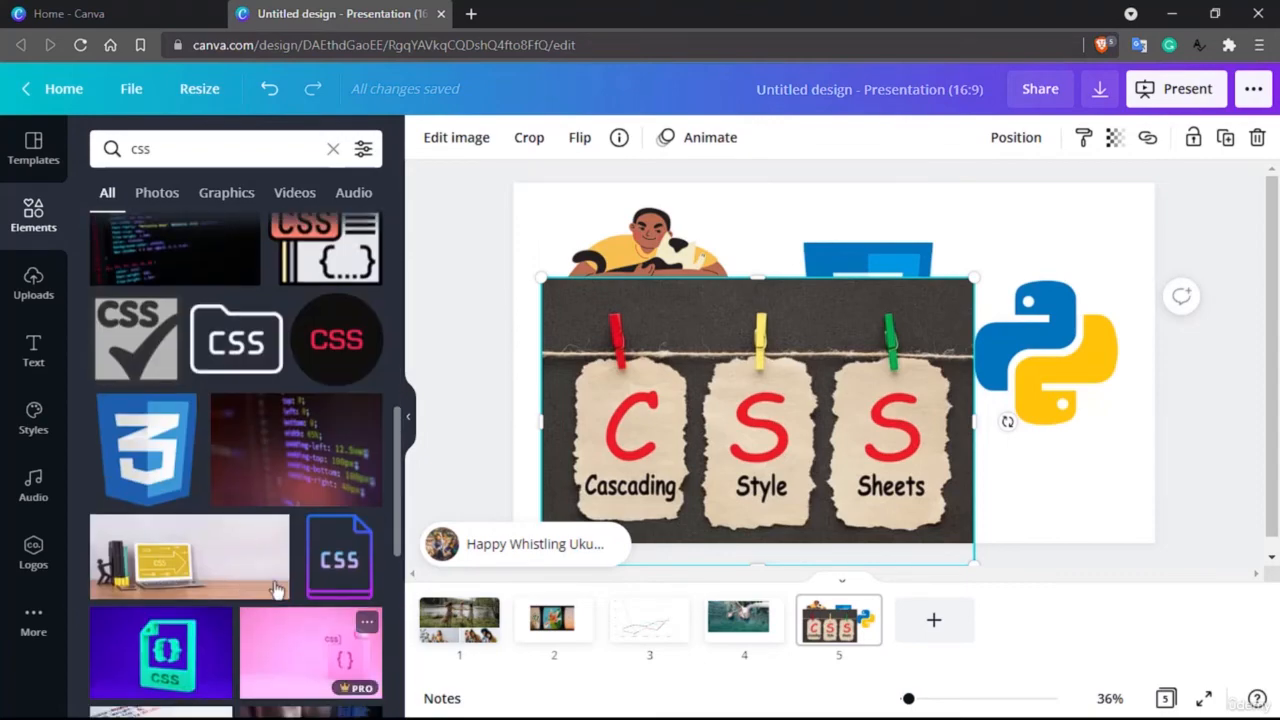
{"action": "scroll", "coordinate": [341, 552], "scroll_direction": "down", "scroll_amount": 2}
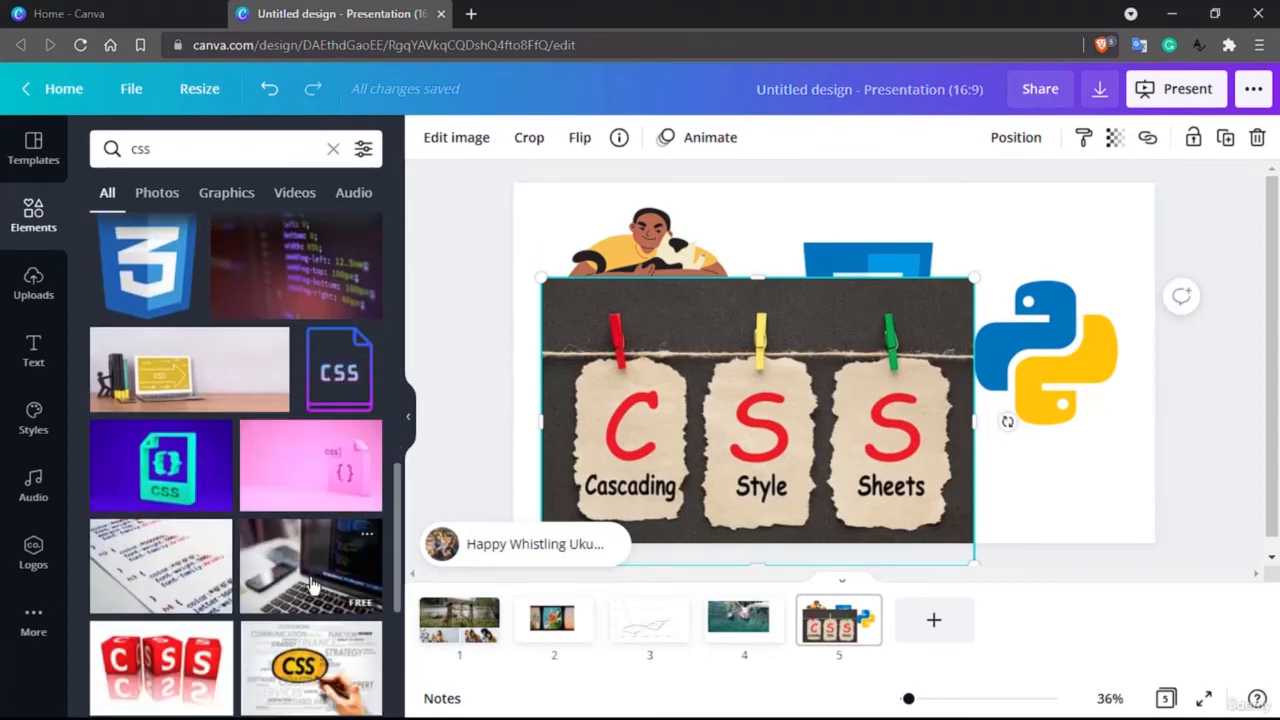
{"action": "left_click_drag", "start_coordinate": [312, 585], "coordinate": [742, 324]}
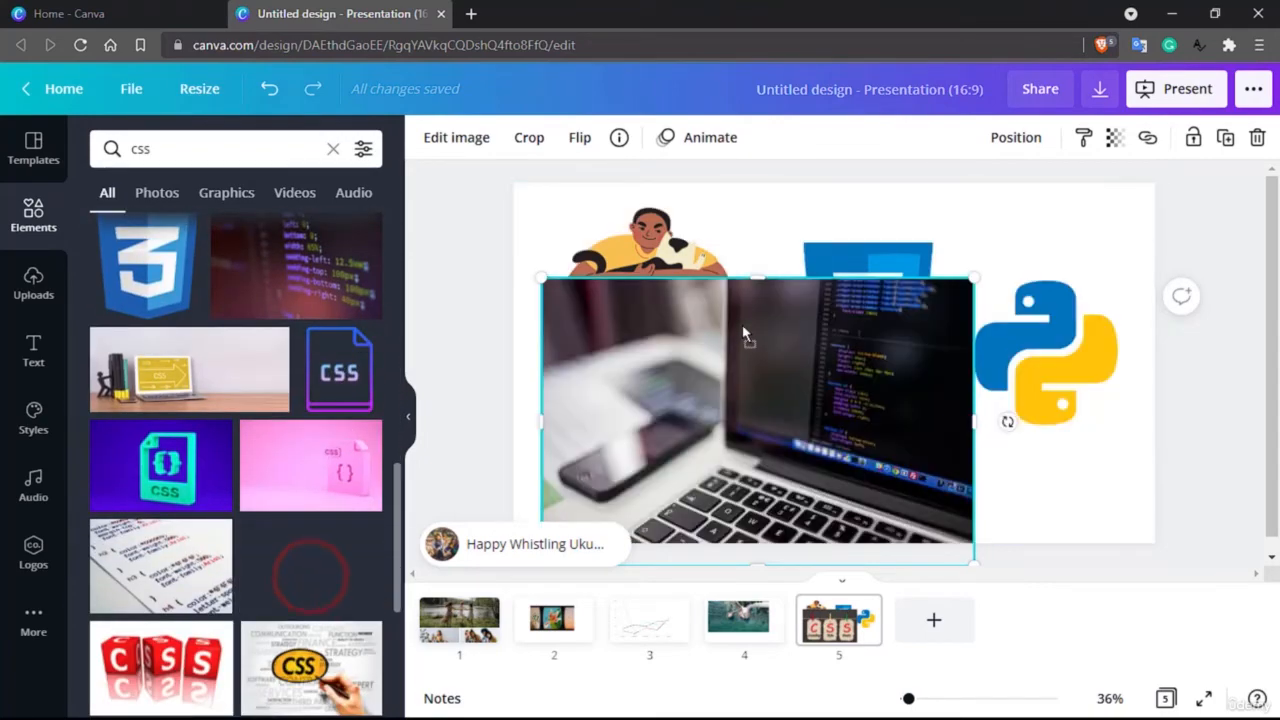
Step: Add a sixth slide and browse the full range of graphics categories in the elements library
{"action": "left_click", "coordinate": [937, 620]}
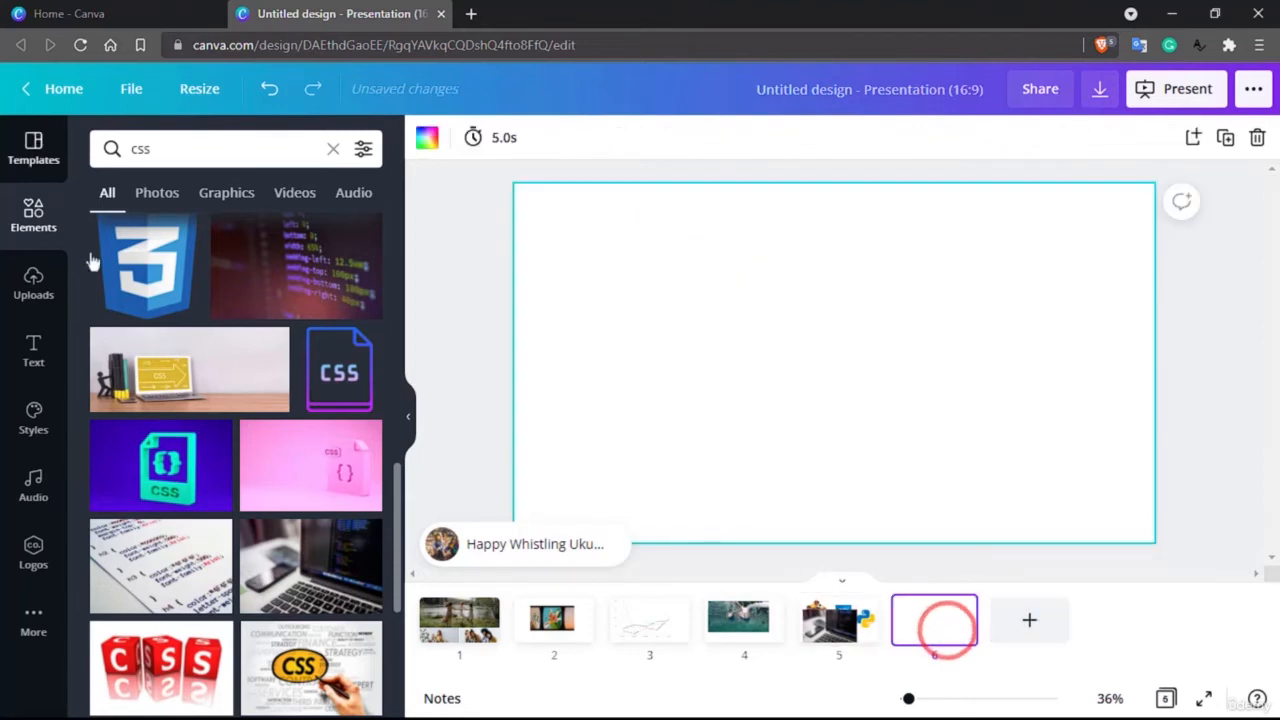
{"action": "left_click", "coordinate": [36, 225]}
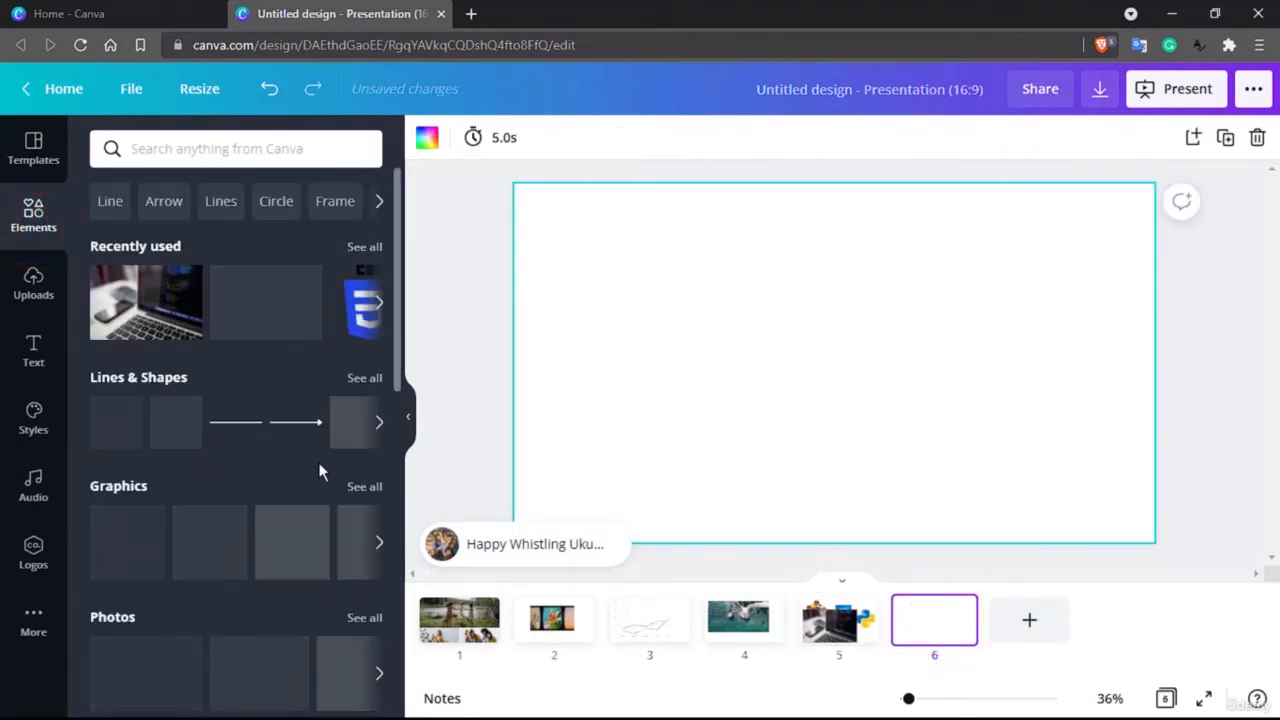
{"action": "scroll", "coordinate": [318, 462], "scroll_direction": "down", "scroll_amount": 1}
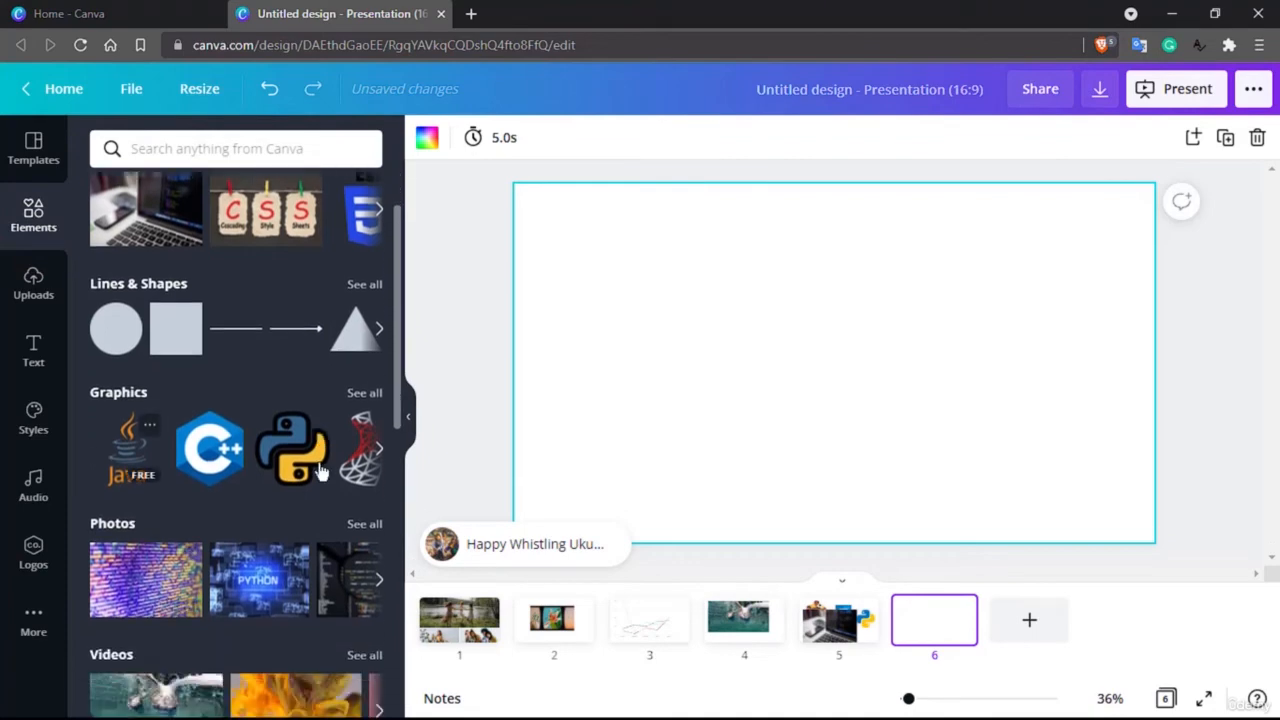
{"action": "left_click", "coordinate": [369, 392]}
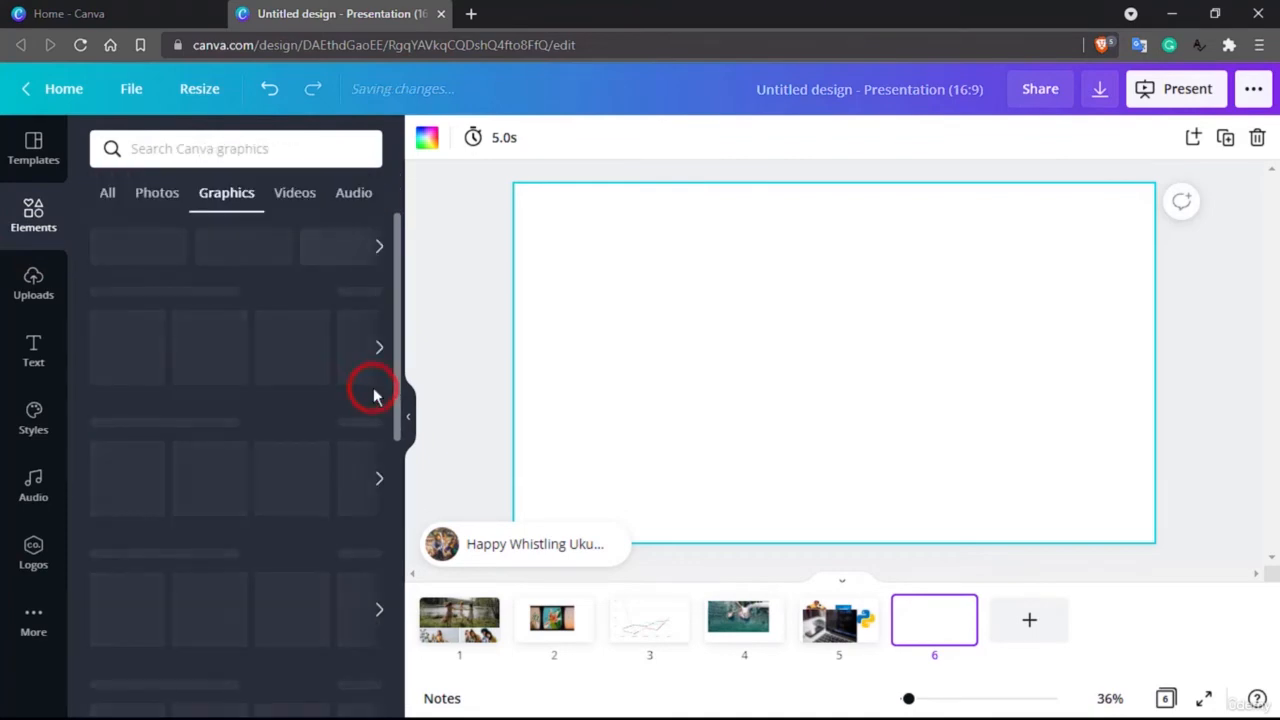
{"action": "scroll", "coordinate": [280, 552], "scroll_direction": "down", "scroll_amount": 5}
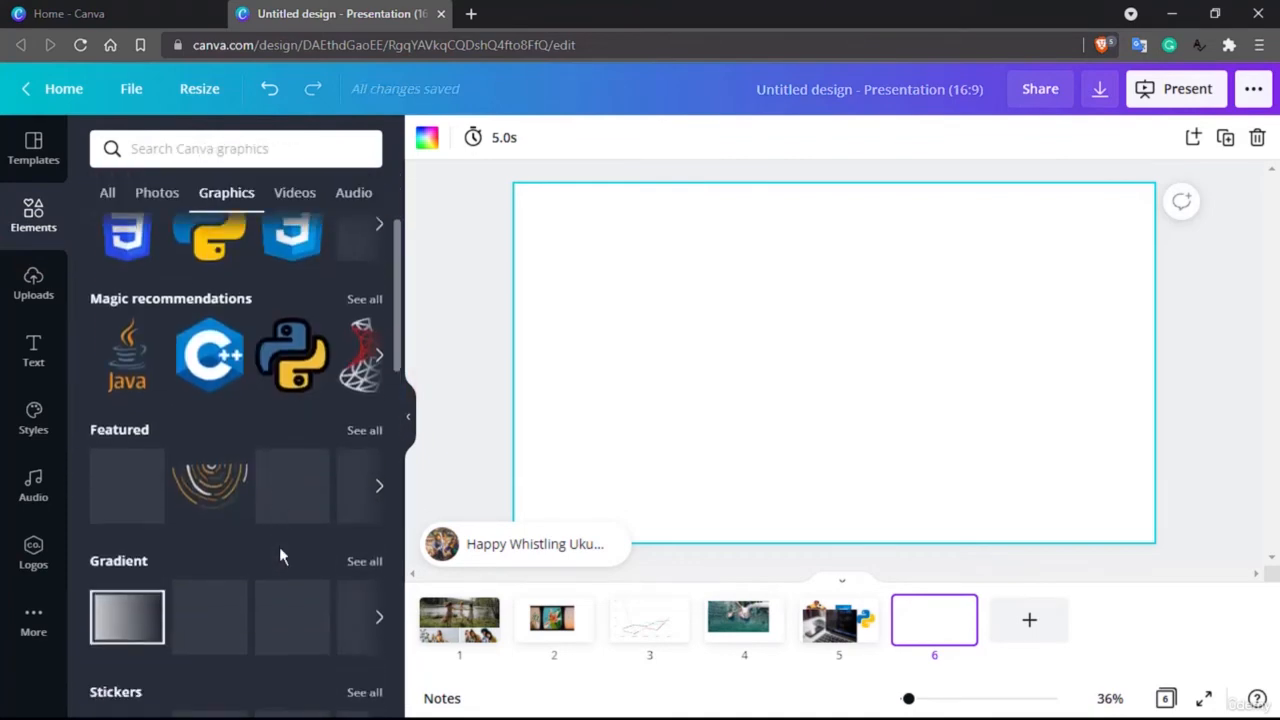
{"action": "scroll", "coordinate": [279, 546], "scroll_direction": "down", "scroll_amount": 2}
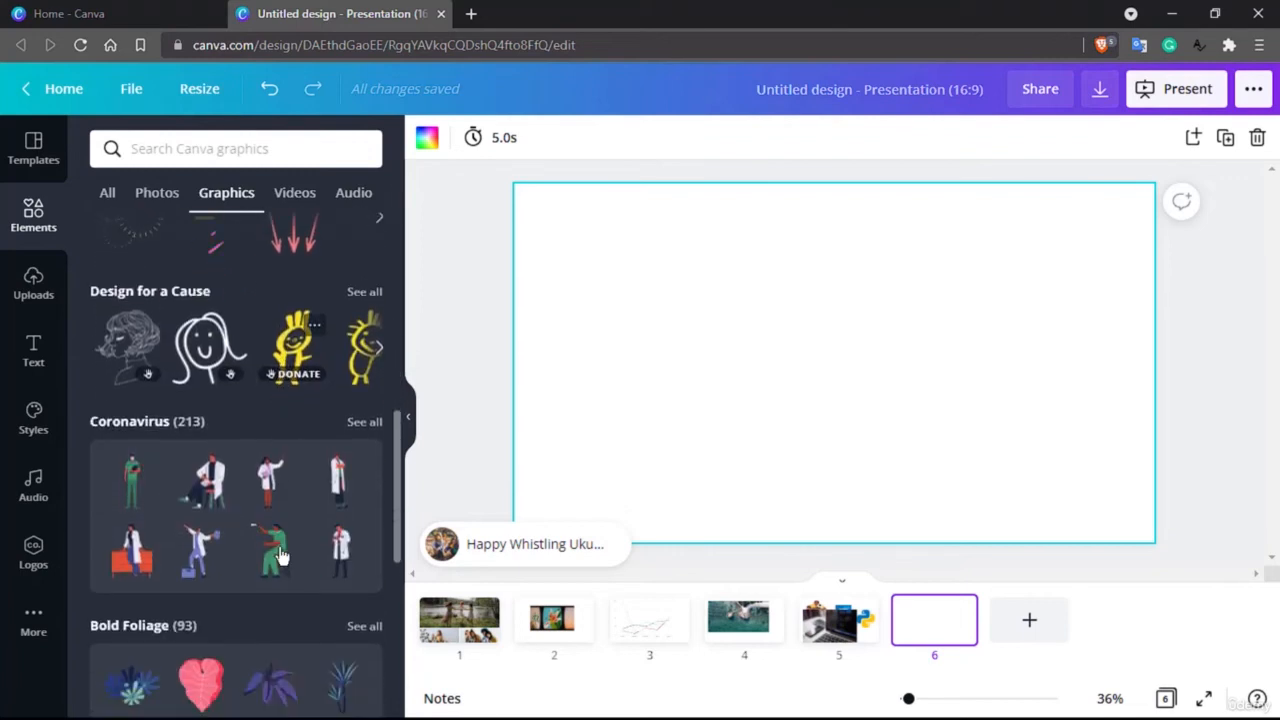
{"action": "scroll", "coordinate": [301, 468], "scroll_direction": "down", "scroll_amount": 2}
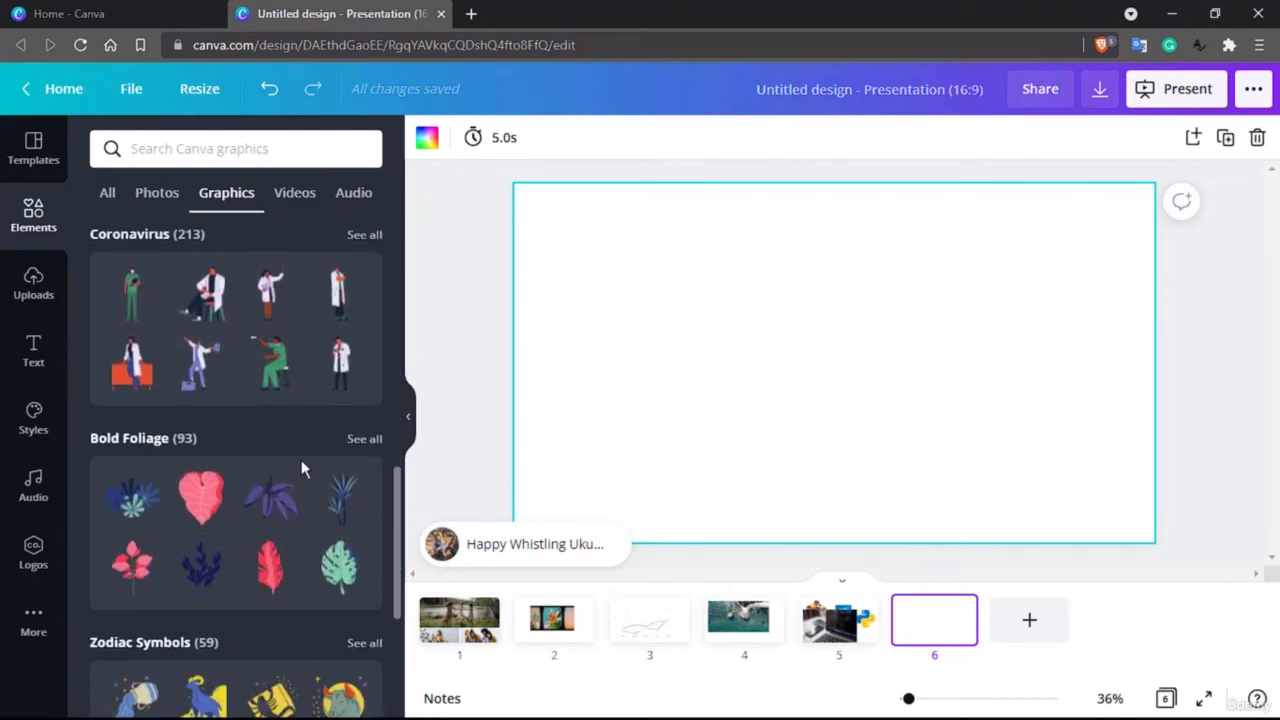
{"action": "scroll", "coordinate": [301, 460], "scroll_direction": "down", "scroll_amount": 4}
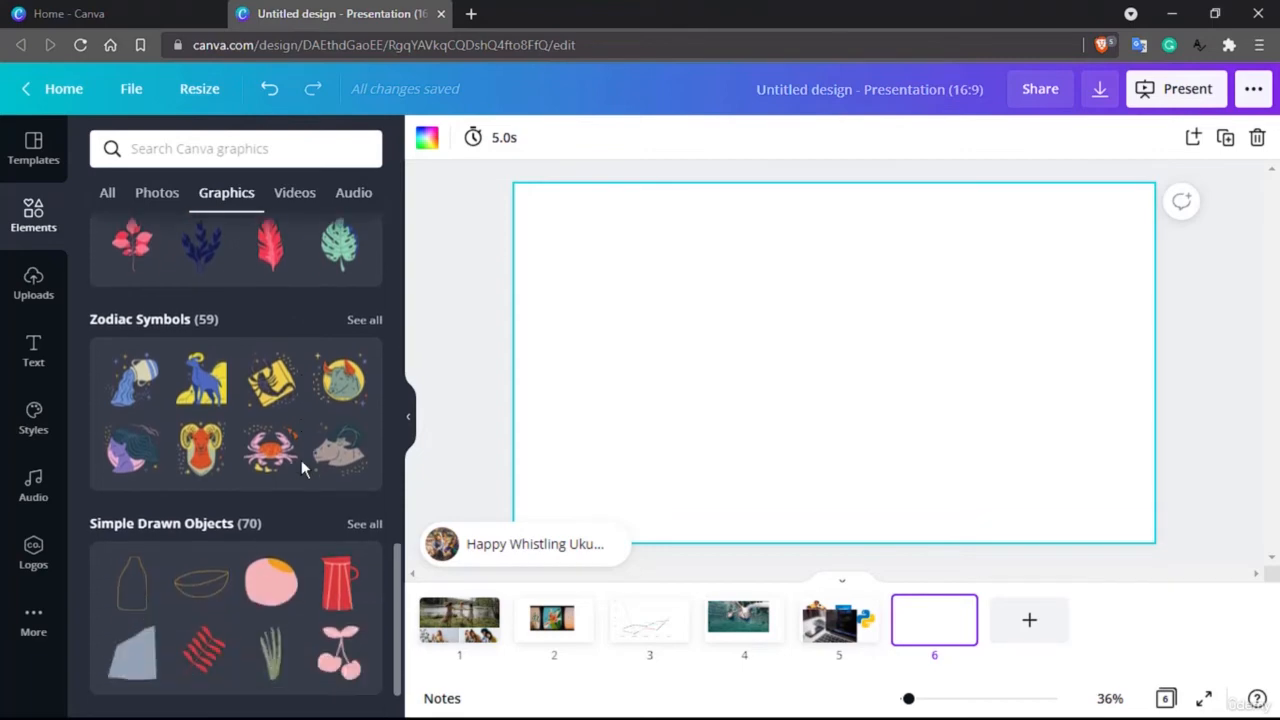
{"action": "scroll", "coordinate": [250, 500], "scroll_direction": "up", "scroll_amount": 10}
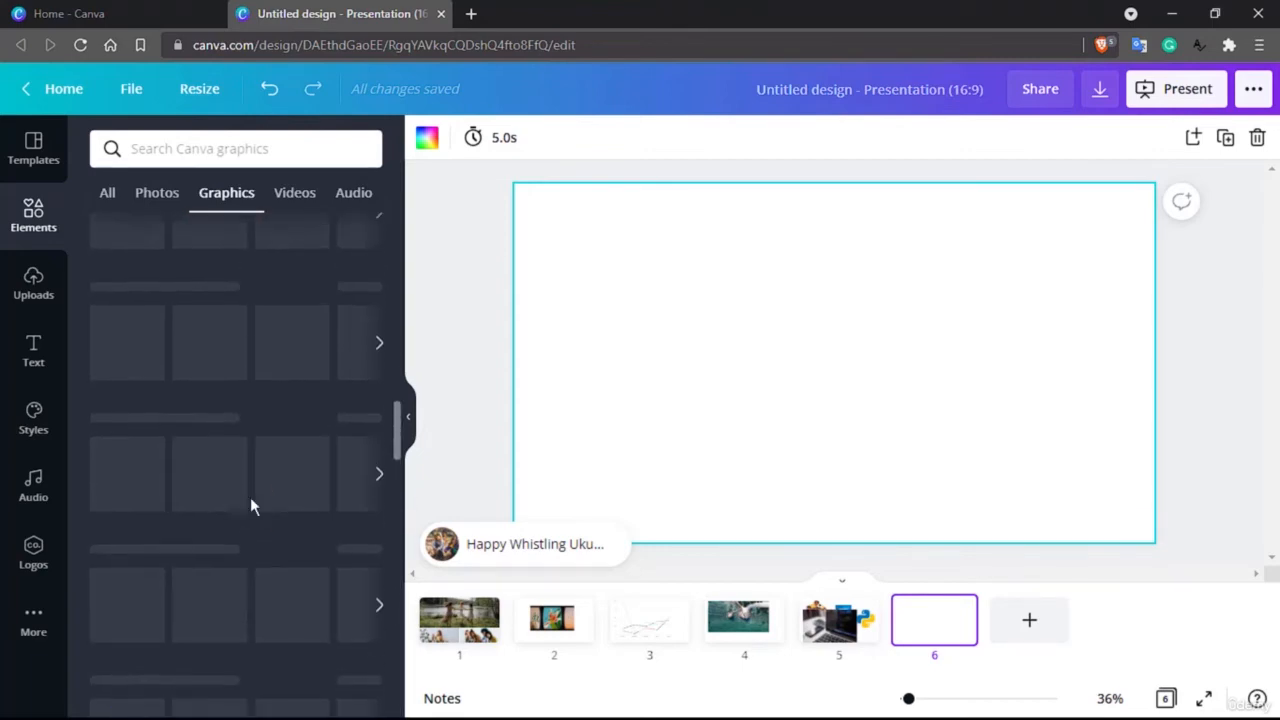
{"action": "scroll", "coordinate": [251, 504], "scroll_direction": "up", "scroll_amount": 3}
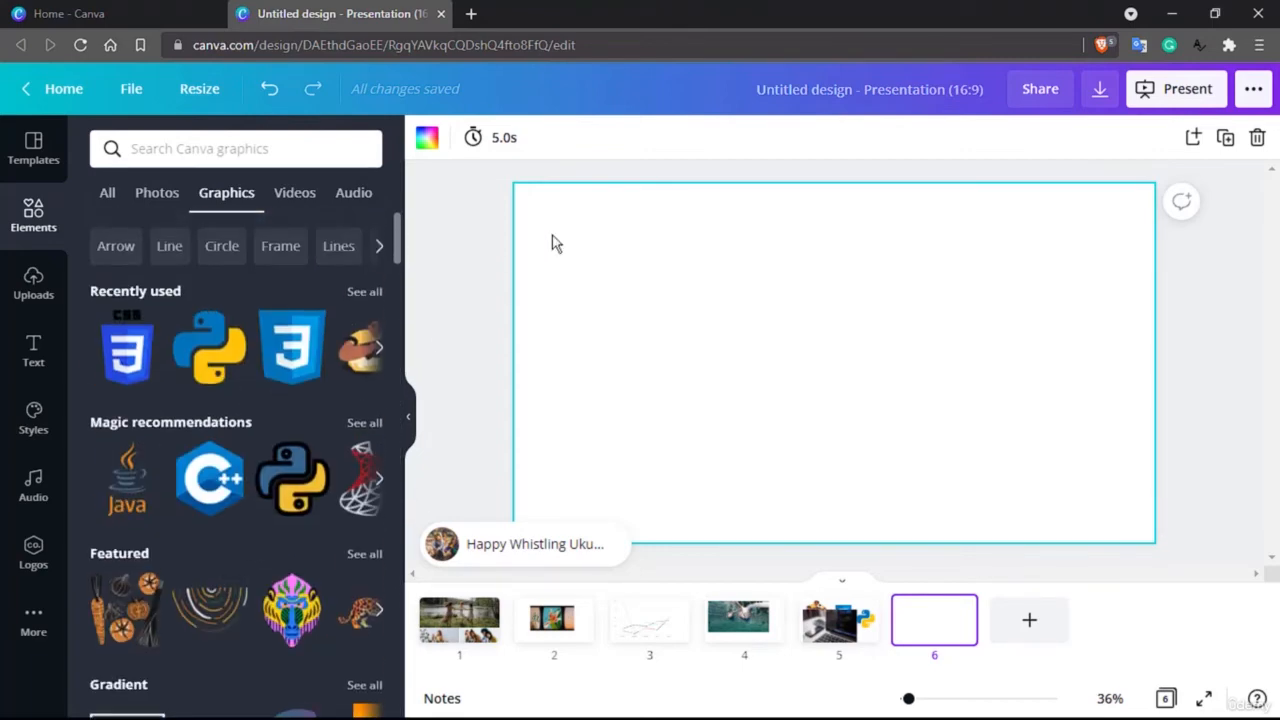
Step: Browse the complete Lines & Shapes collection in the elements library
{"action": "left_click", "coordinate": [43, 214]}
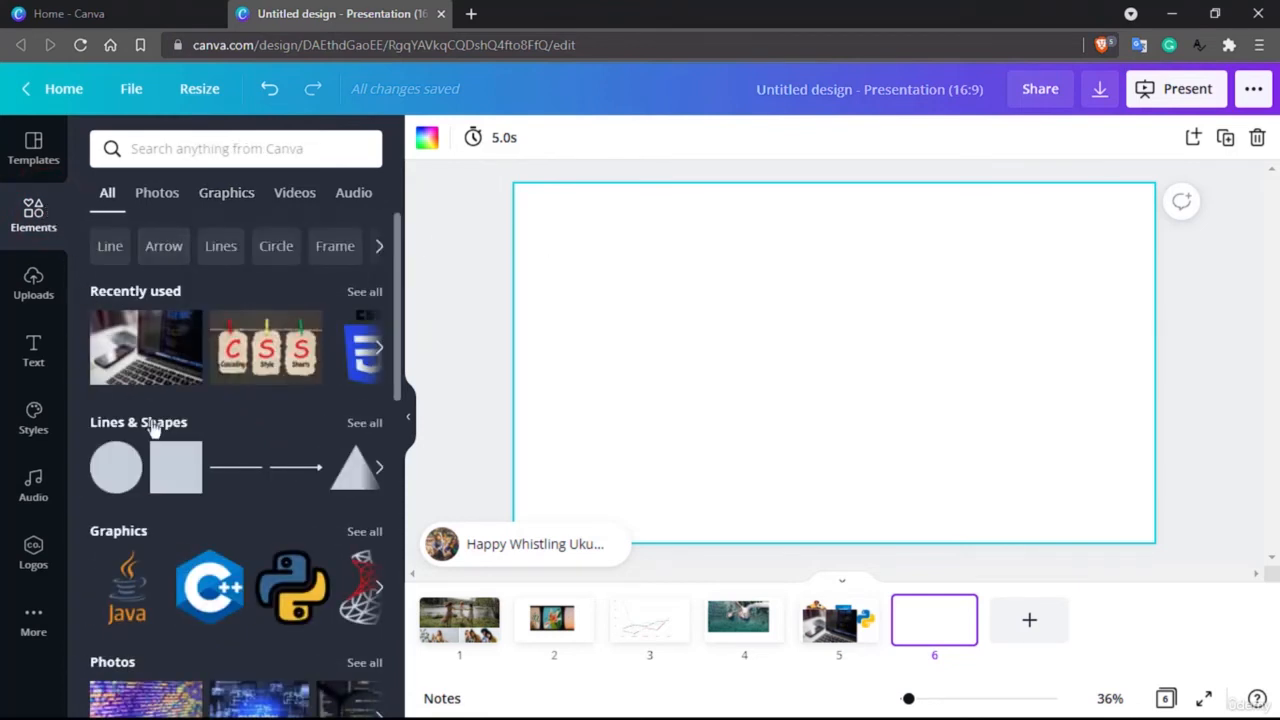
{"action": "scroll", "coordinate": [190, 499], "scroll_direction": "down", "scroll_amount": 1}
{"action": "scroll", "coordinate": [190, 499], "scroll_direction": "up", "scroll_amount": 1}
{"action": "left_click", "coordinate": [366, 423]}
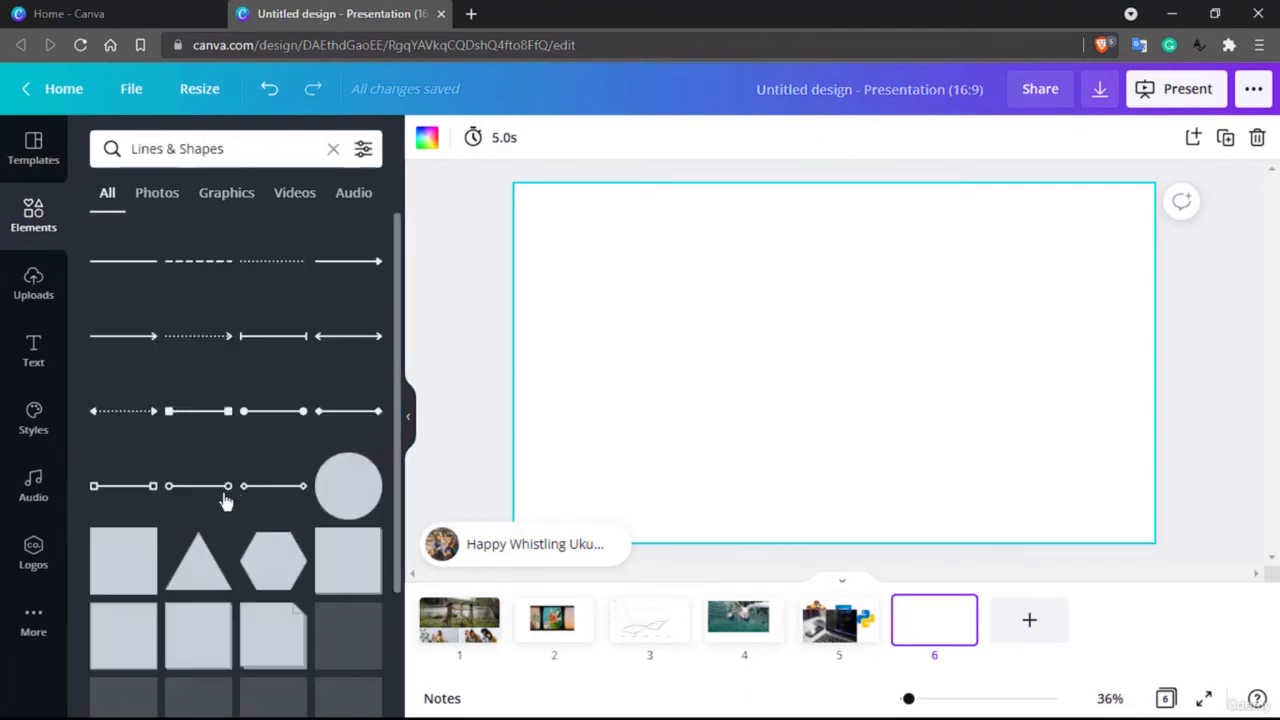
{"action": "scroll", "coordinate": [225, 501], "scroll_direction": "down", "scroll_amount": 5}
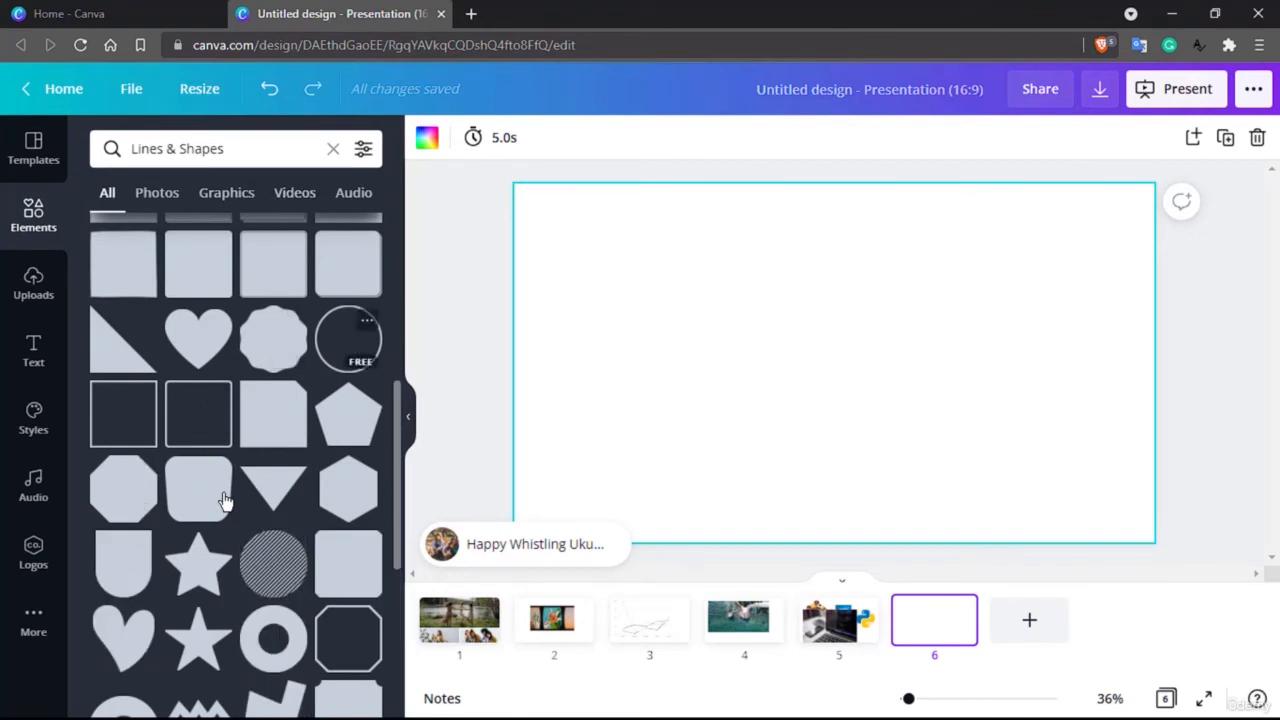
Step: Search the elements library for "circle", place the thin circle outline on the sixth slide and rotate it slightly
{"action": "left_click", "coordinate": [246, 157]}
{"action": "double_click", "coordinate": [251, 151]}
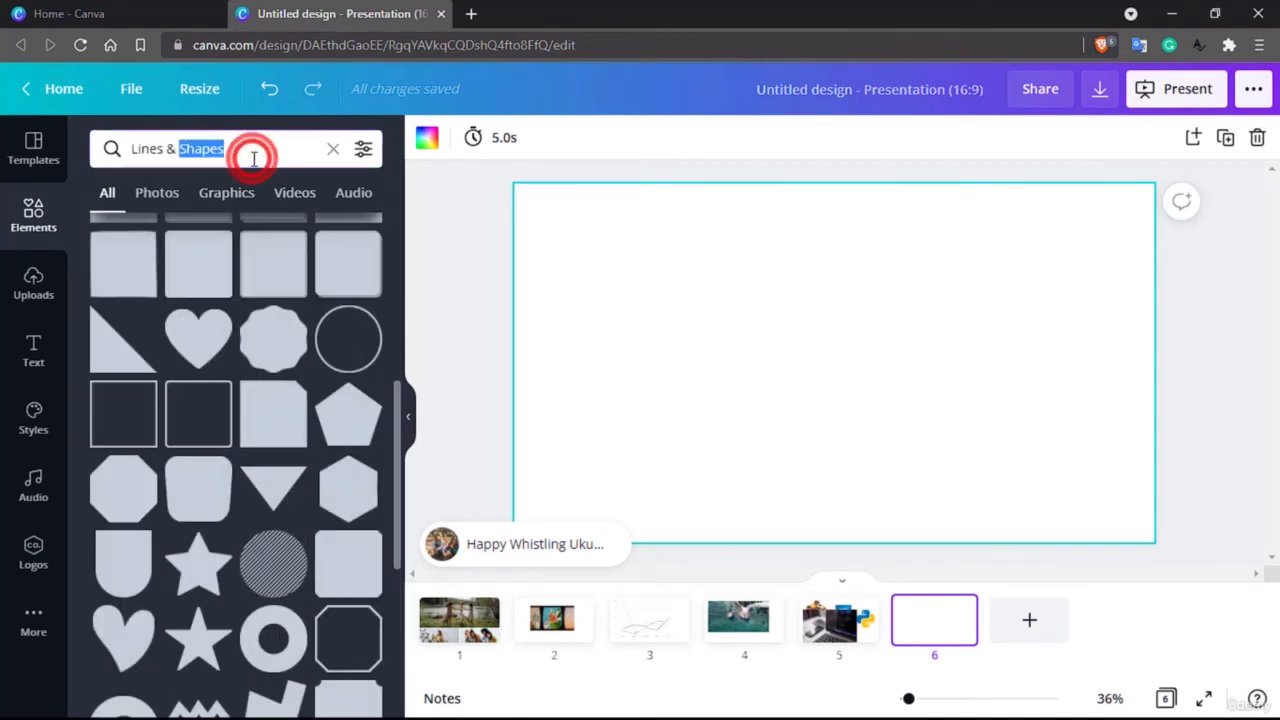
{"action": "triple_click", "coordinate": [251, 151]}
{"action": "type", "text": "circle"}
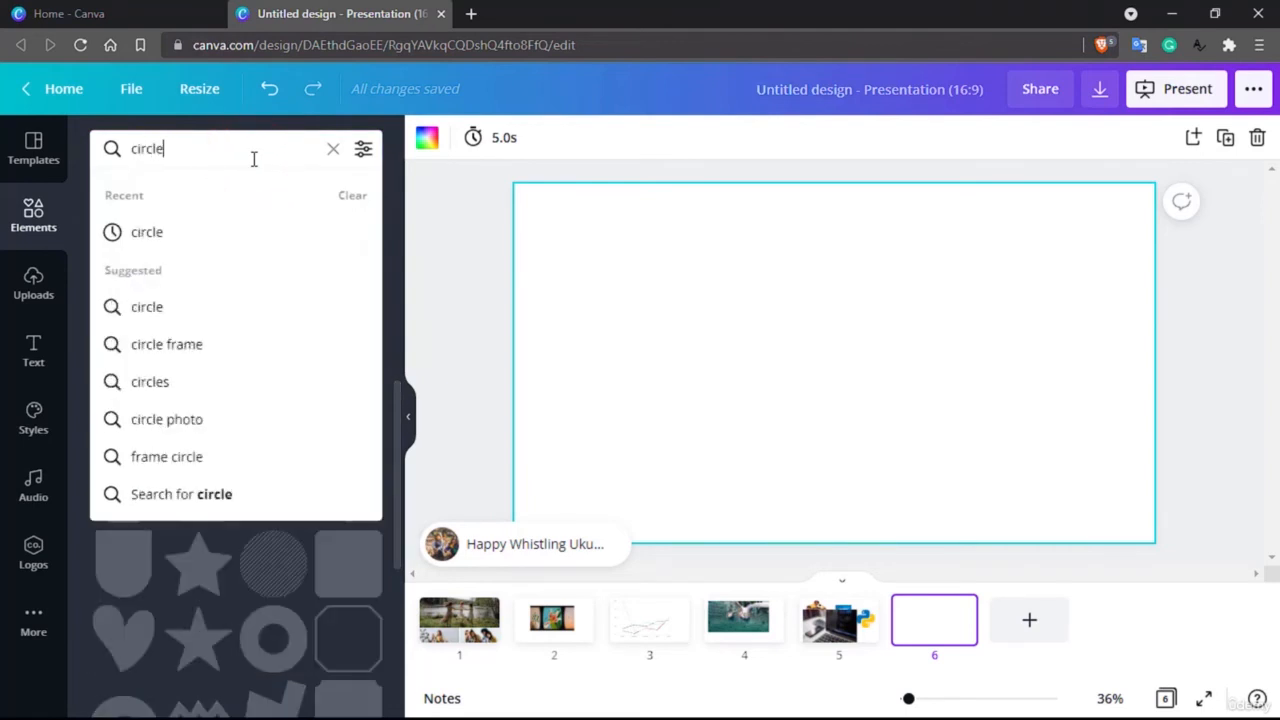
{"action": "type", "text": "."}
{"action": "key", "text": "Return"}
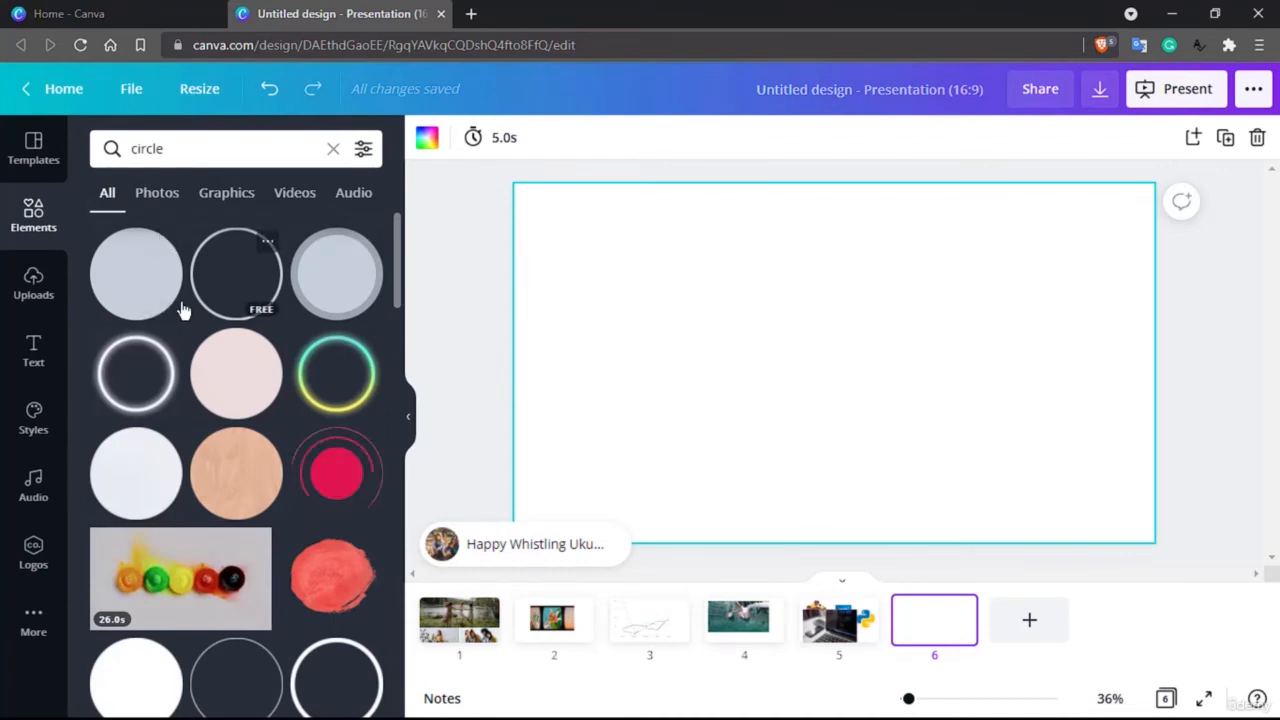
{"action": "left_click_drag", "start_coordinate": [227, 280], "coordinate": [826, 300]}
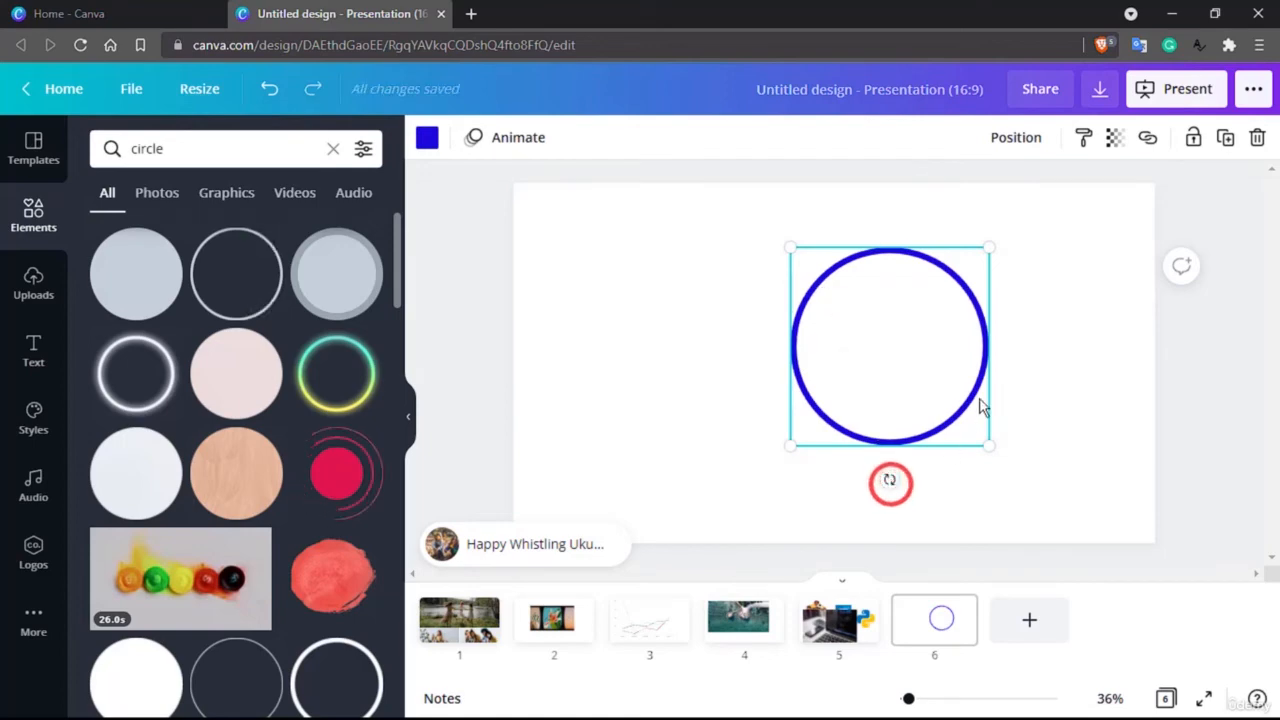
{"action": "mouse_move", "coordinate": [889, 479]}
{"action": "left_mouse_down"}
{"action": "mouse_move", "coordinate": [917, 476]}
{"action": "mouse_move", "coordinate": [868, 478]}
{"action": "left_mouse_up"}
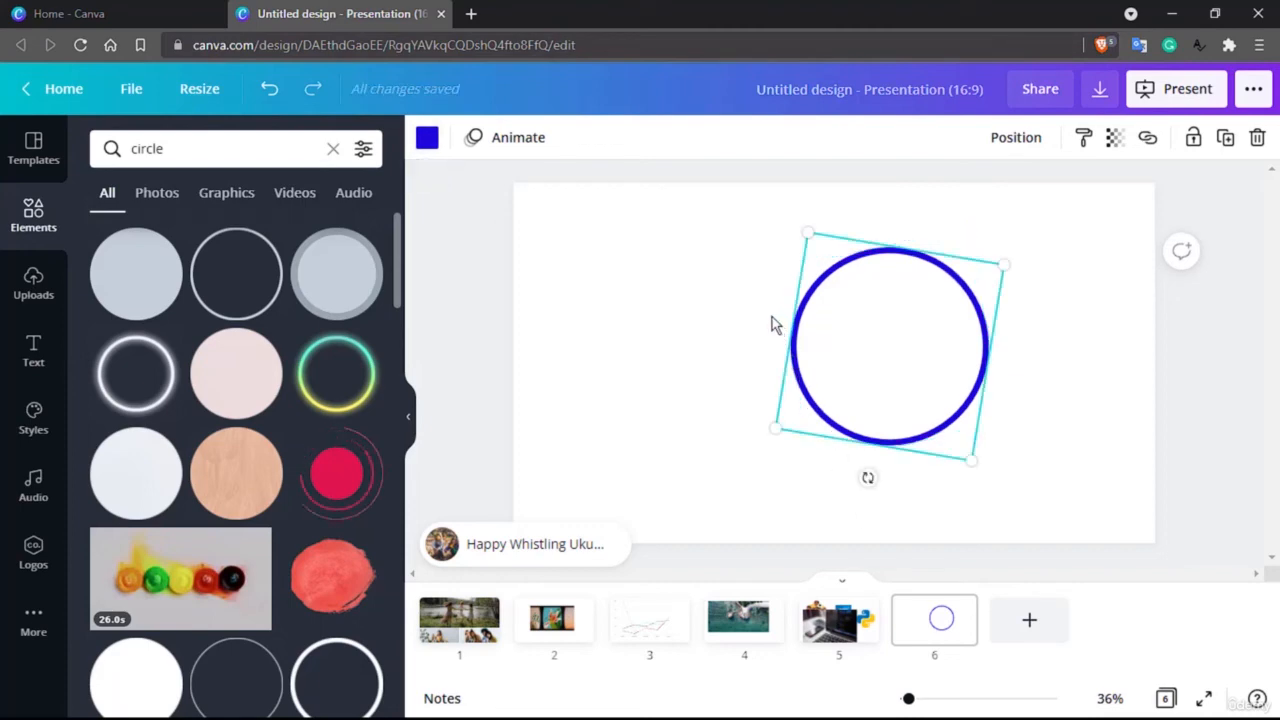
Step: Try the brand maroon, document light orange and light grey, and default black as the circle outline's colour
{"action": "left_click", "coordinate": [428, 148]}
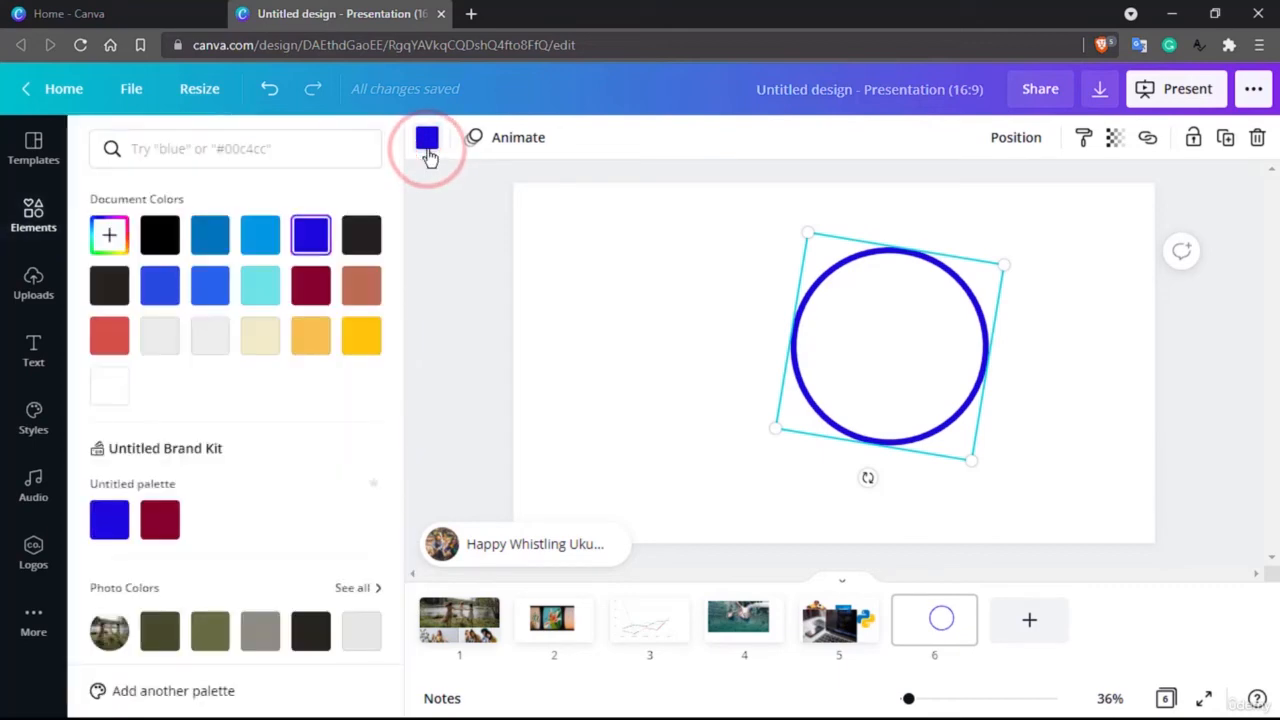
{"action": "left_click", "coordinate": [163, 530]}
{"action": "left_click", "coordinate": [310, 335]}
{"action": "left_click", "coordinate": [372, 343]}
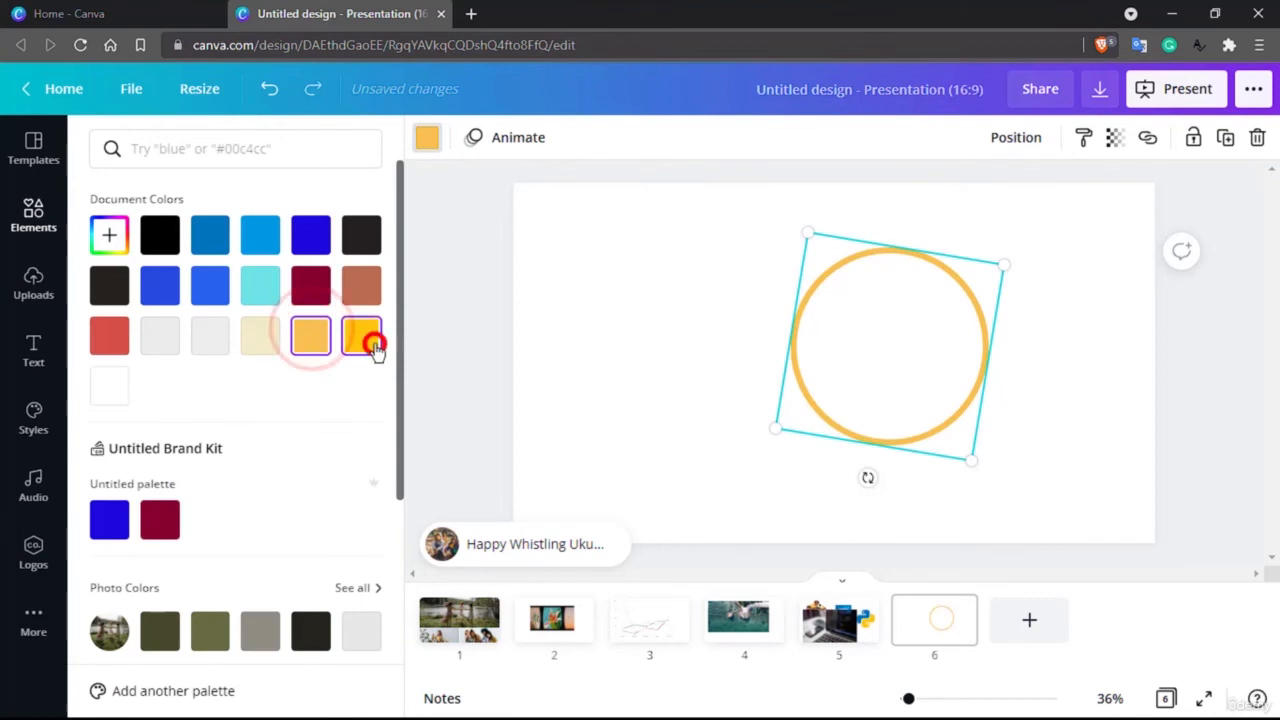
{"action": "left_click", "coordinate": [210, 338]}
{"action": "scroll", "coordinate": [200, 360], "scroll_direction": "down", "scroll_amount": 3}
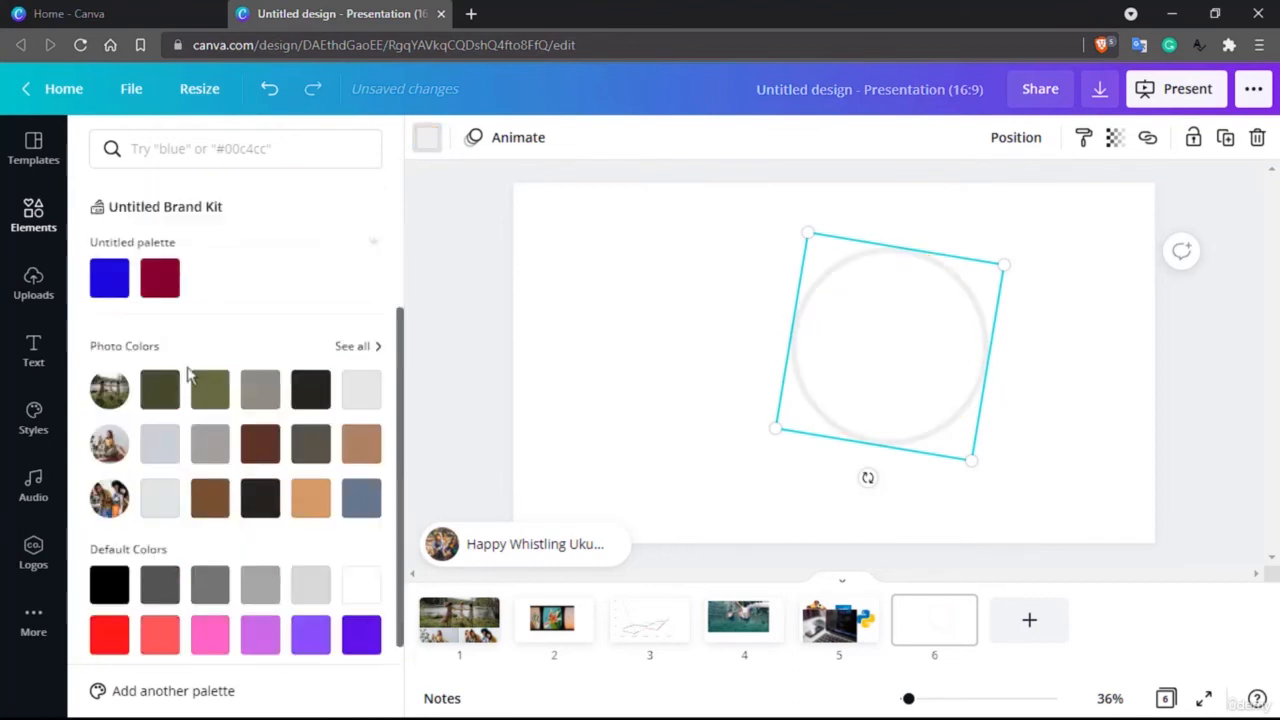
{"action": "scroll", "coordinate": [190, 372], "scroll_direction": "down", "scroll_amount": 2}
{"action": "left_click", "coordinate": [156, 395]}
{"action": "left_click", "coordinate": [160, 462]}
{"action": "left_click", "coordinate": [112, 470]}
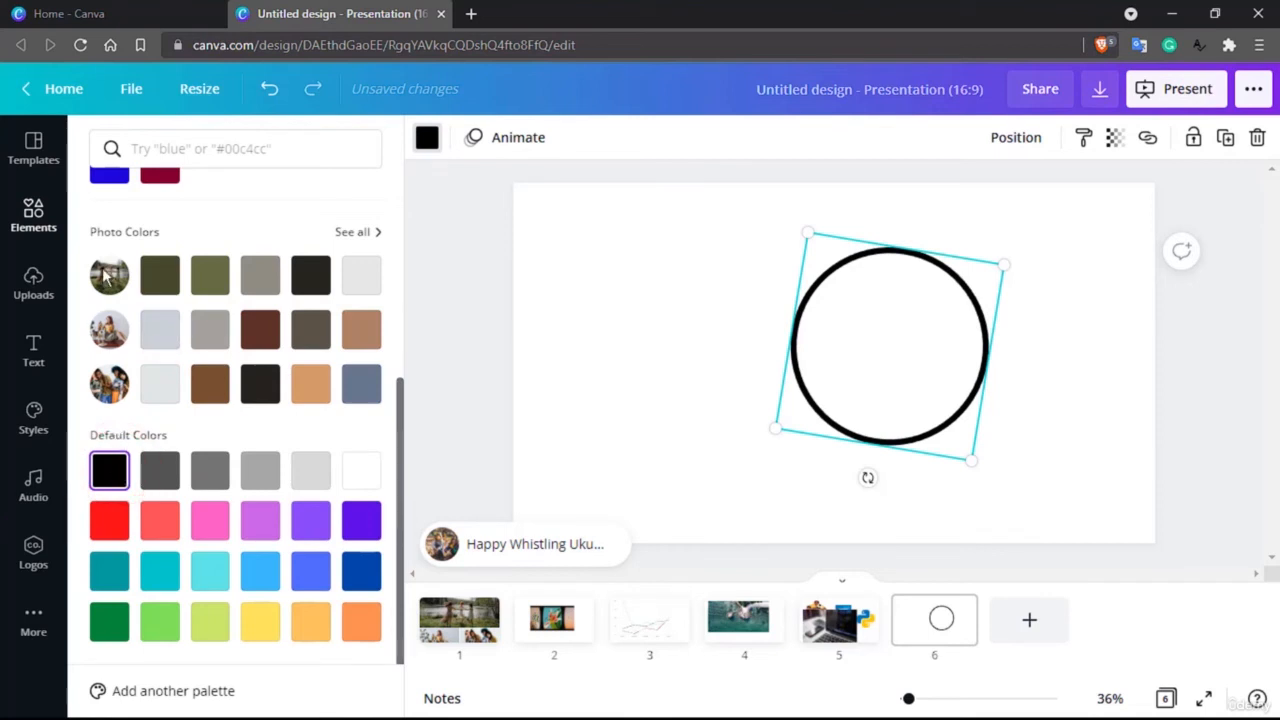
Step: Try several photo colours on the circle outline, including olive greens, greys, near-black and brown
{"action": "left_click", "coordinate": [160, 276]}
{"action": "left_click", "coordinate": [210, 276]}
{"action": "left_click", "coordinate": [260, 277]}
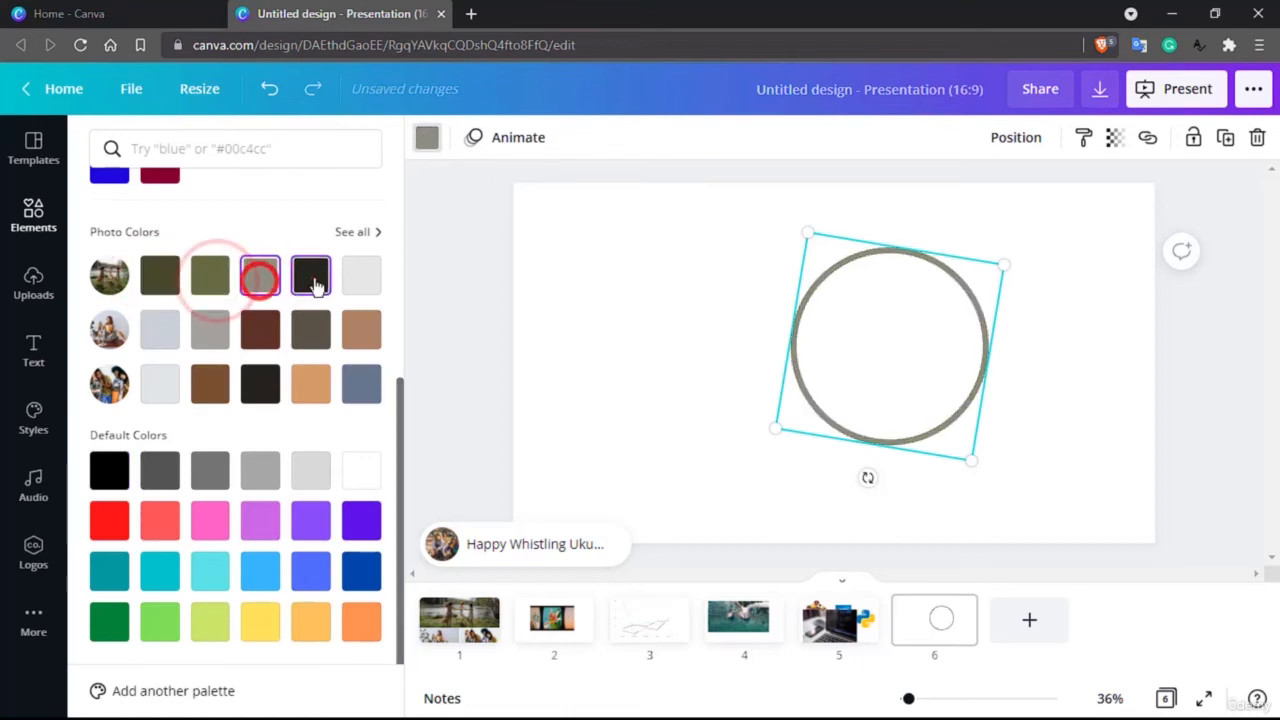
{"action": "left_click", "coordinate": [311, 277]}
{"action": "left_click", "coordinate": [361, 276]}
{"action": "left_click", "coordinate": [361, 329]}
{"action": "left_click", "coordinate": [110, 340]}
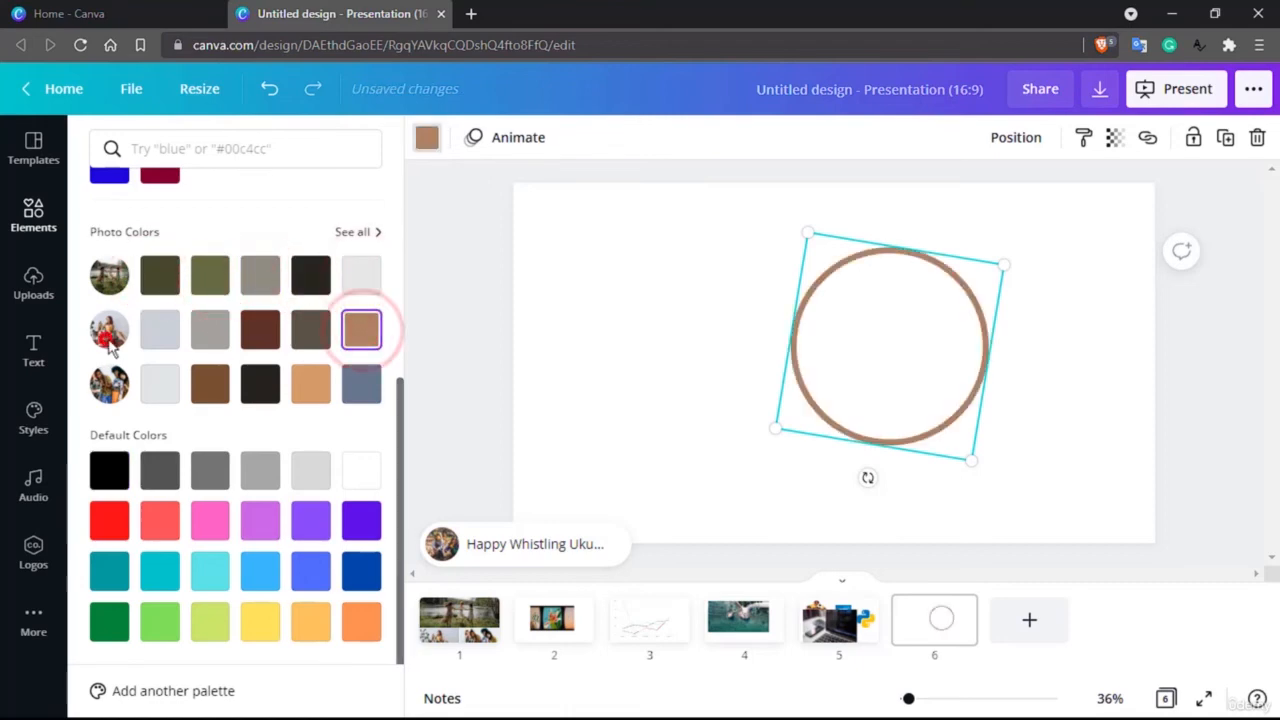
{"action": "left_click", "coordinate": [210, 330]}
{"action": "scroll", "coordinate": [198, 458], "scroll_direction": "up", "scroll_amount": 5}
{"action": "scroll", "coordinate": [198, 458], "scroll_direction": "down", "scroll_amount": 5}
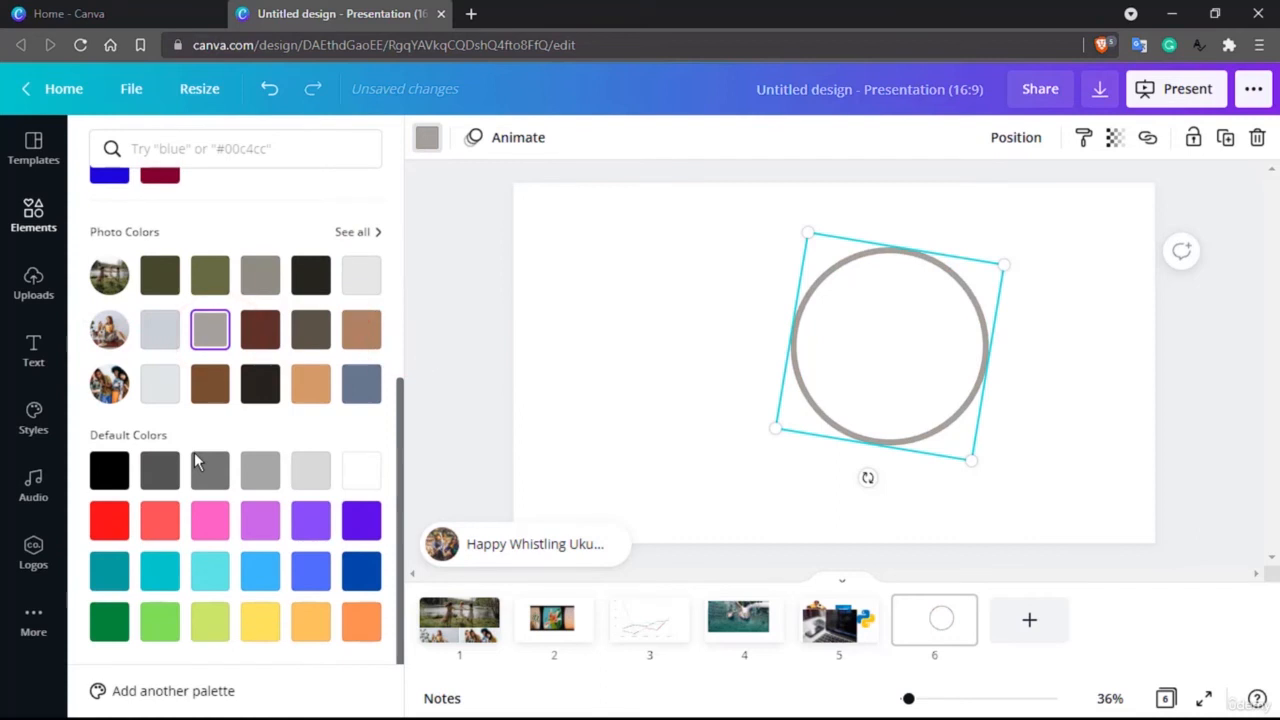
{"action": "scroll", "coordinate": [196, 460], "scroll_direction": "up", "scroll_amount": 4}
{"action": "scroll", "coordinate": [196, 460], "scroll_direction": "down", "scroll_amount": 1}
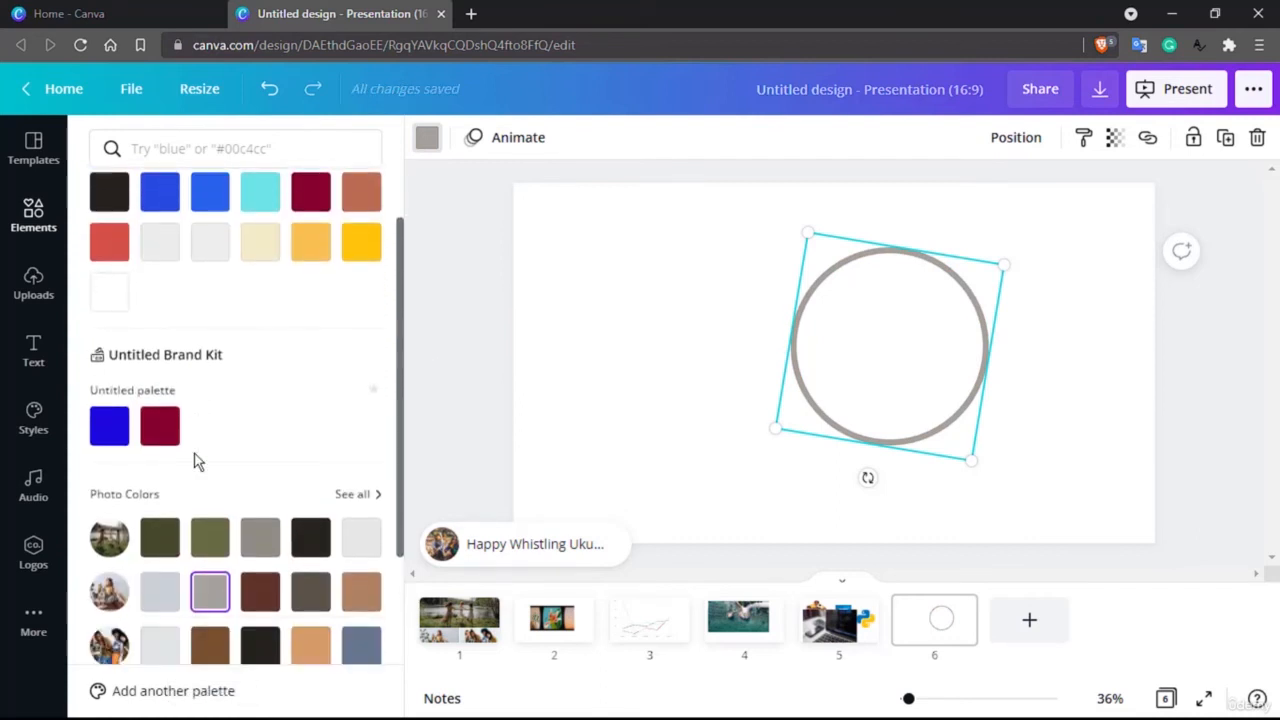
Step: Compare the brand palette's blue and maroon on the circle outline, and recolour it with the default bright red
{"action": "left_click", "coordinate": [112, 428]}
{"action": "left_click", "coordinate": [152, 432]}
{"action": "left_click", "coordinate": [115, 428]}
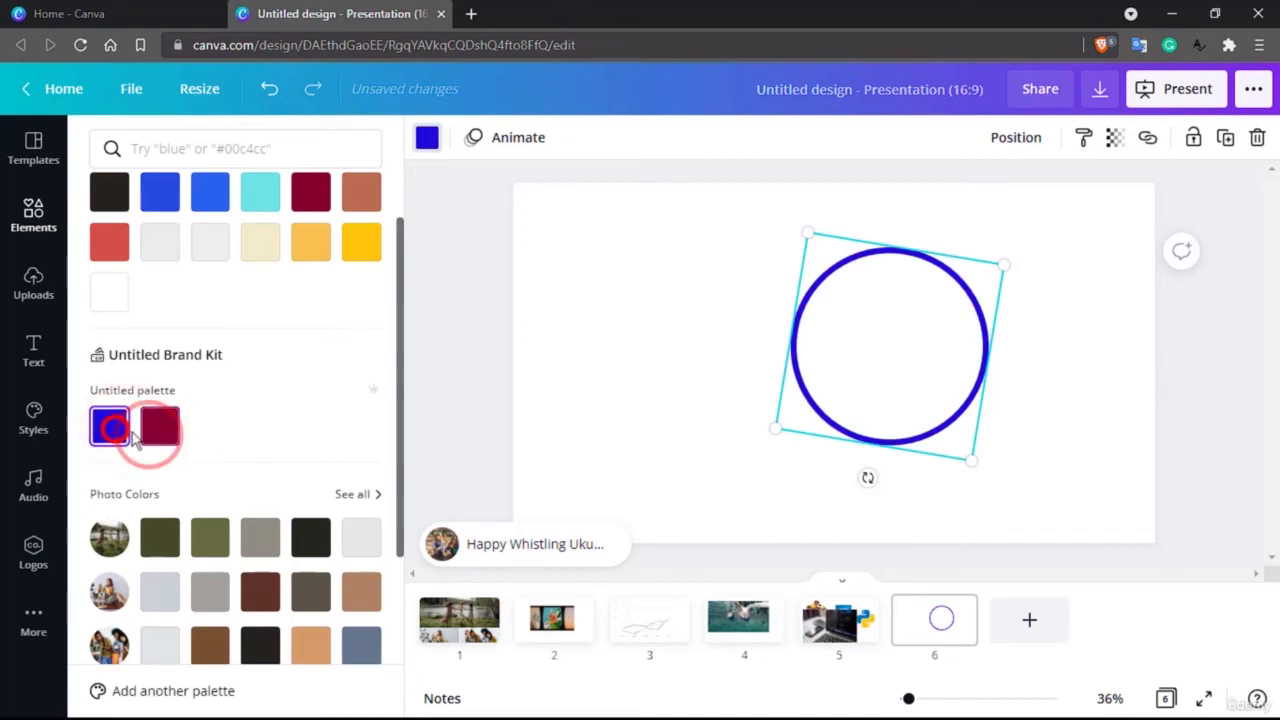
{"action": "left_click", "coordinate": [148, 438]}
{"action": "scroll", "coordinate": [134, 450], "scroll_direction": "down", "scroll_amount": 3}
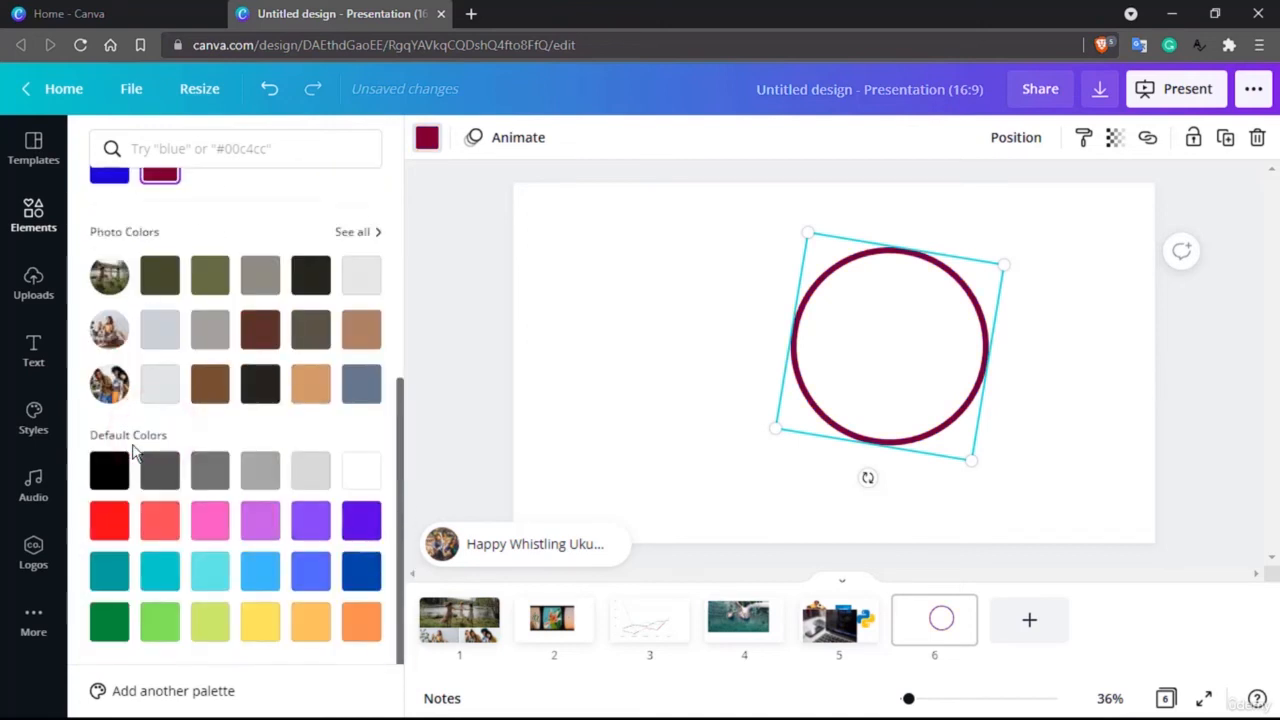
{"action": "left_click", "coordinate": [118, 515]}
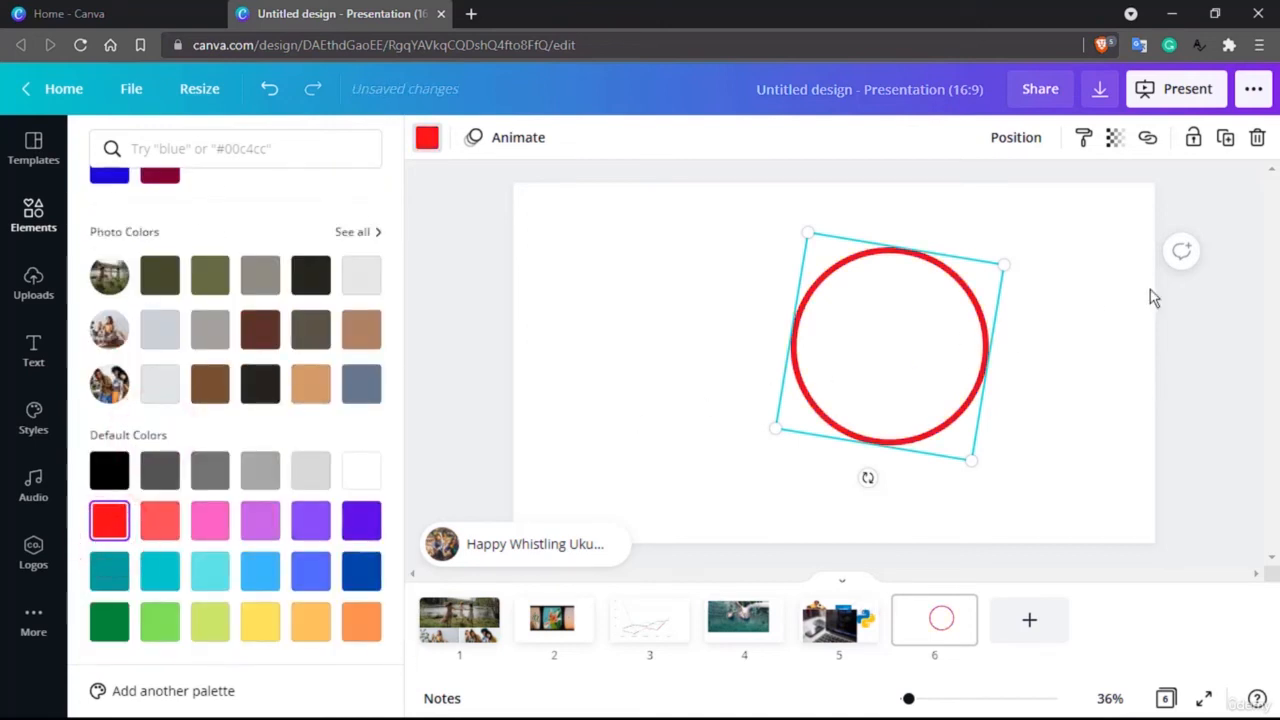
Step: Search the elements library for "triangle" and place the triangle outline beside the red circle on the sixth slide
{"action": "left_click", "coordinate": [38, 215]}
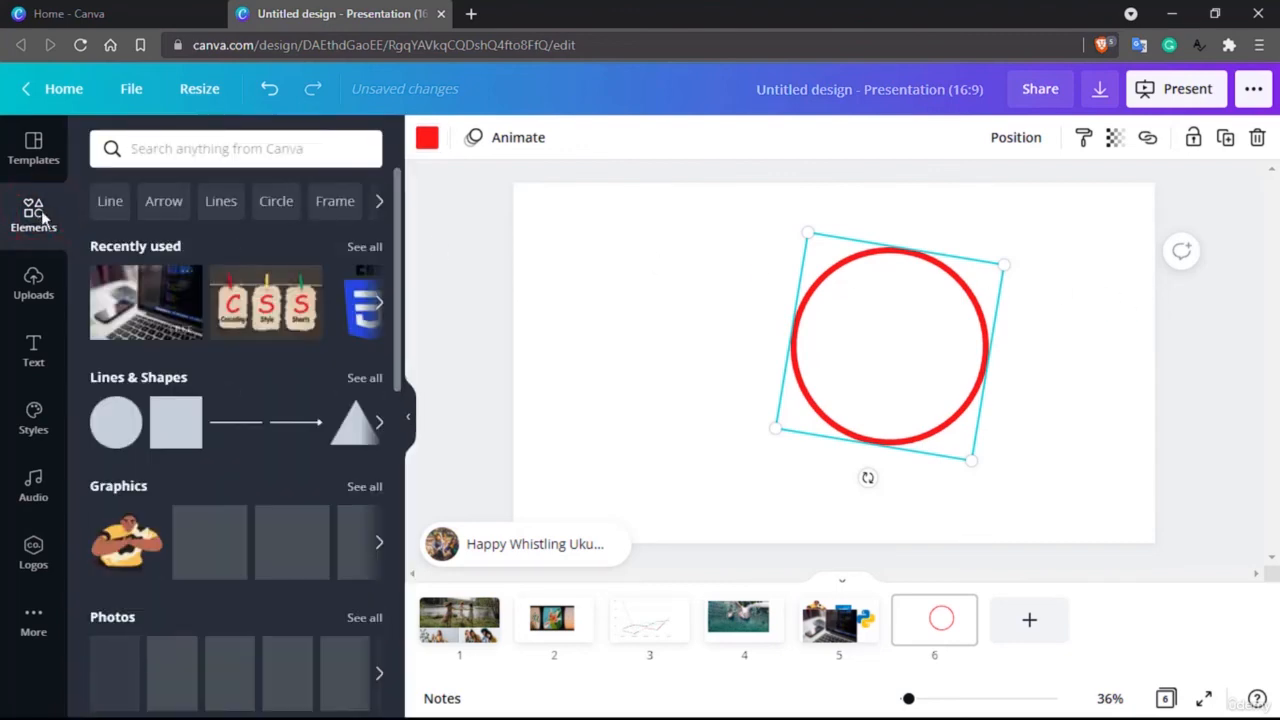
{"action": "left_click", "coordinate": [284, 158]}
{"action": "type", "text": "tria"}
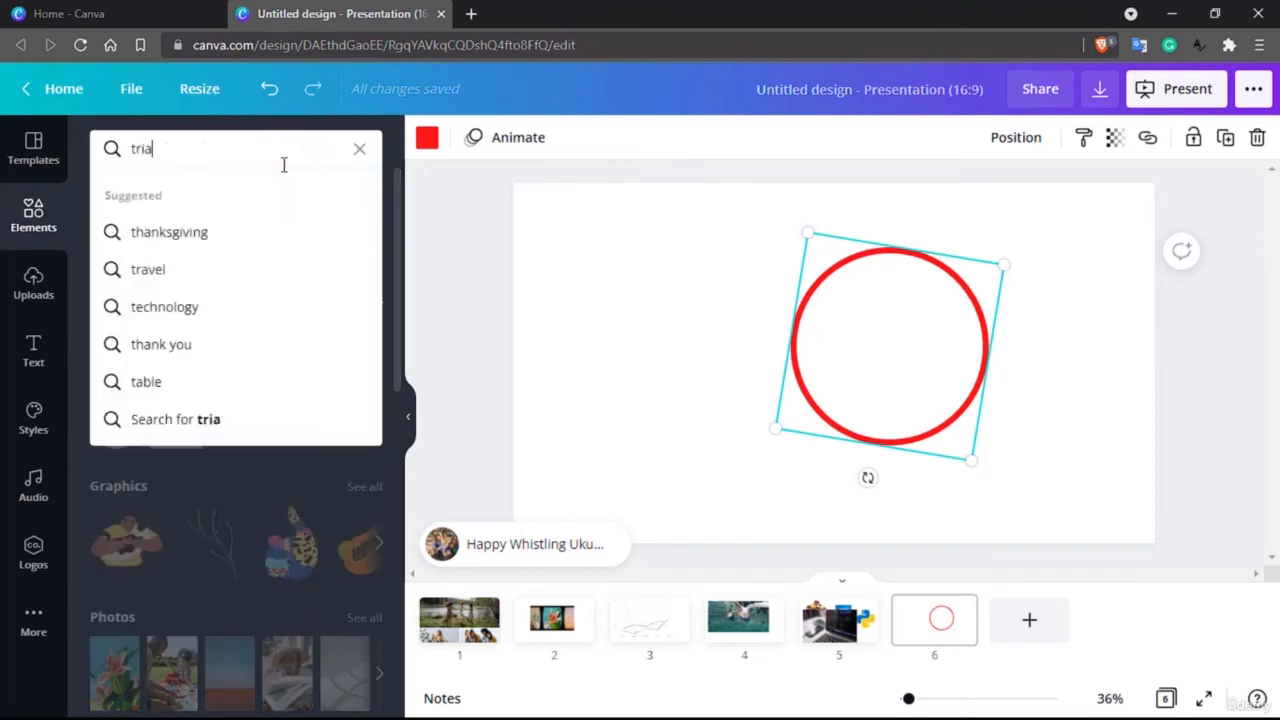
{"action": "type", "text": "ngle"}
{"action": "key", "text": "Return"}
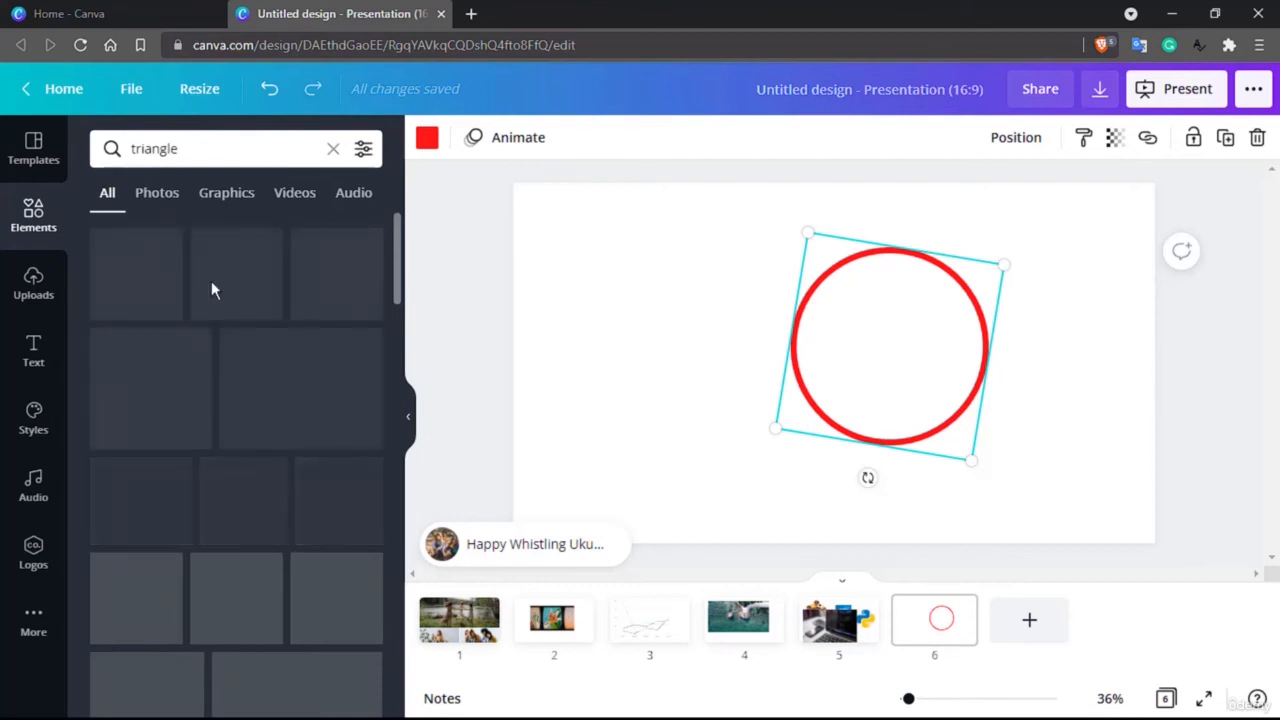
{"action": "scroll", "coordinate": [203, 307], "scroll_direction": "down", "scroll_amount": 2}
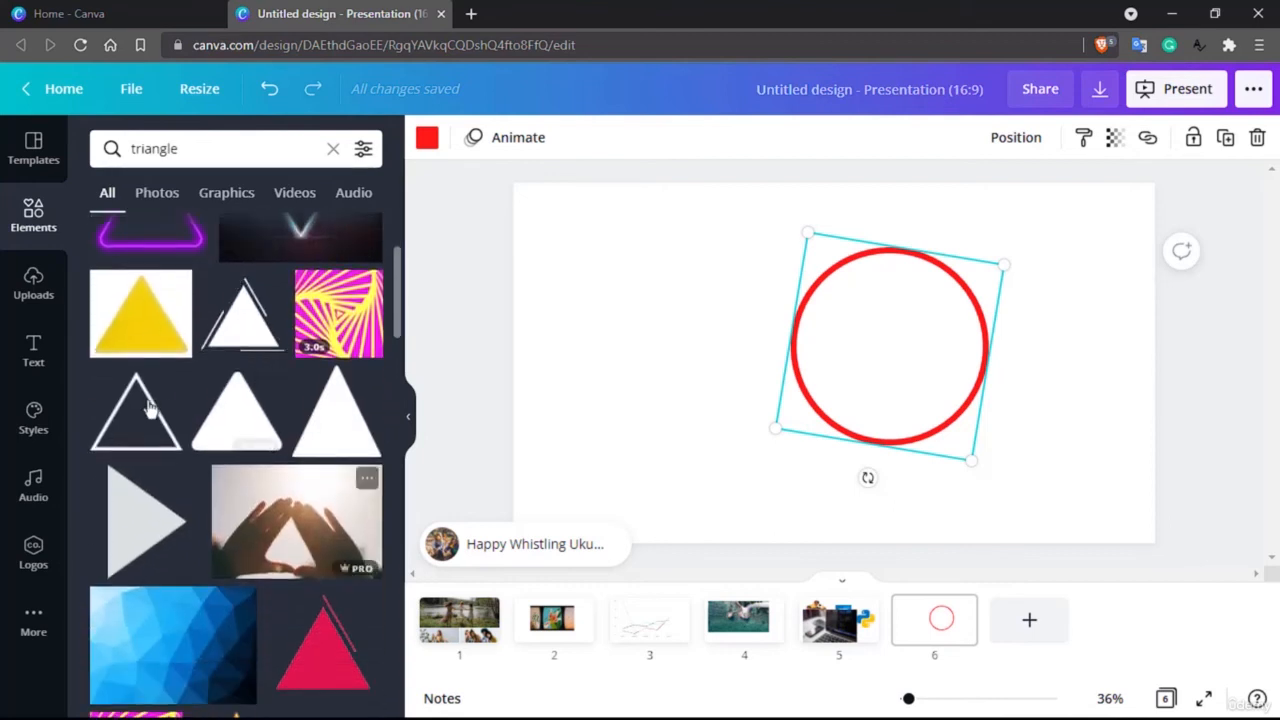
{"action": "left_click_drag", "start_coordinate": [157, 418], "coordinate": [673, 310]}
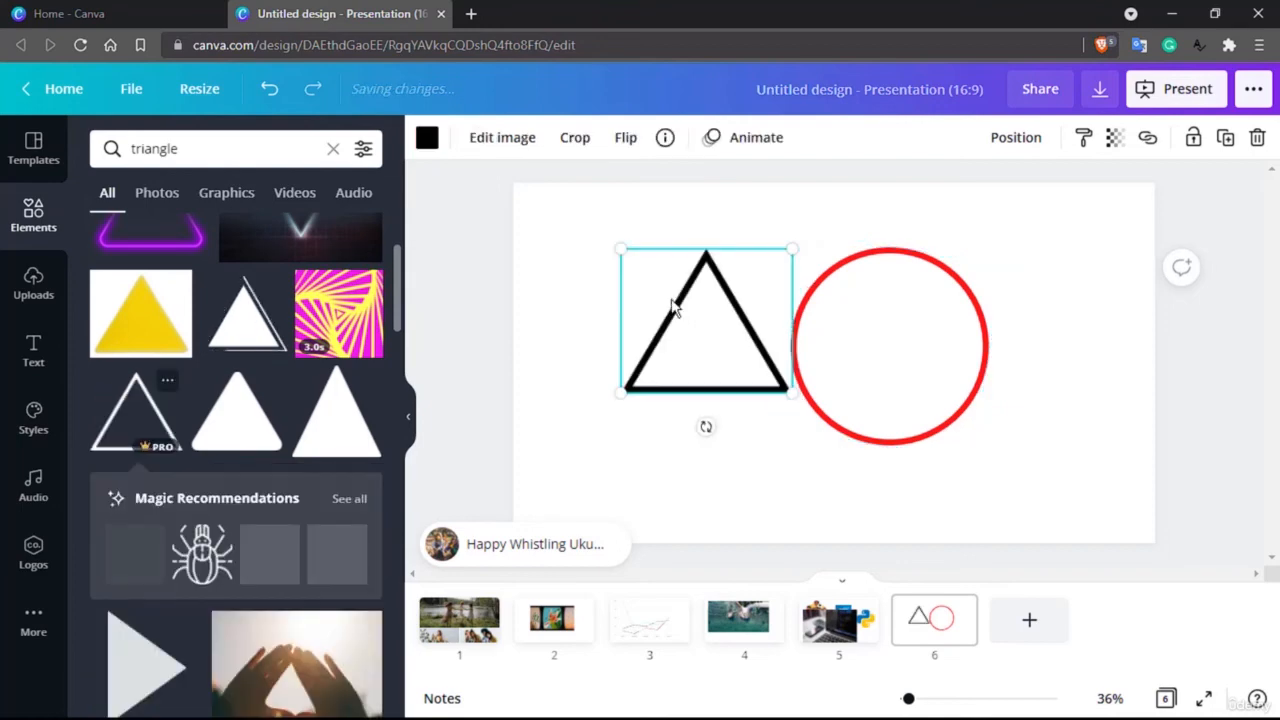
Step: Crop the triangle image so that its left corner is cut off, and apply the crop
{"action": "left_click", "coordinate": [578, 138]}
{"action": "left_click_drag", "start_coordinate": [622, 397], "coordinate": [662, 412]}
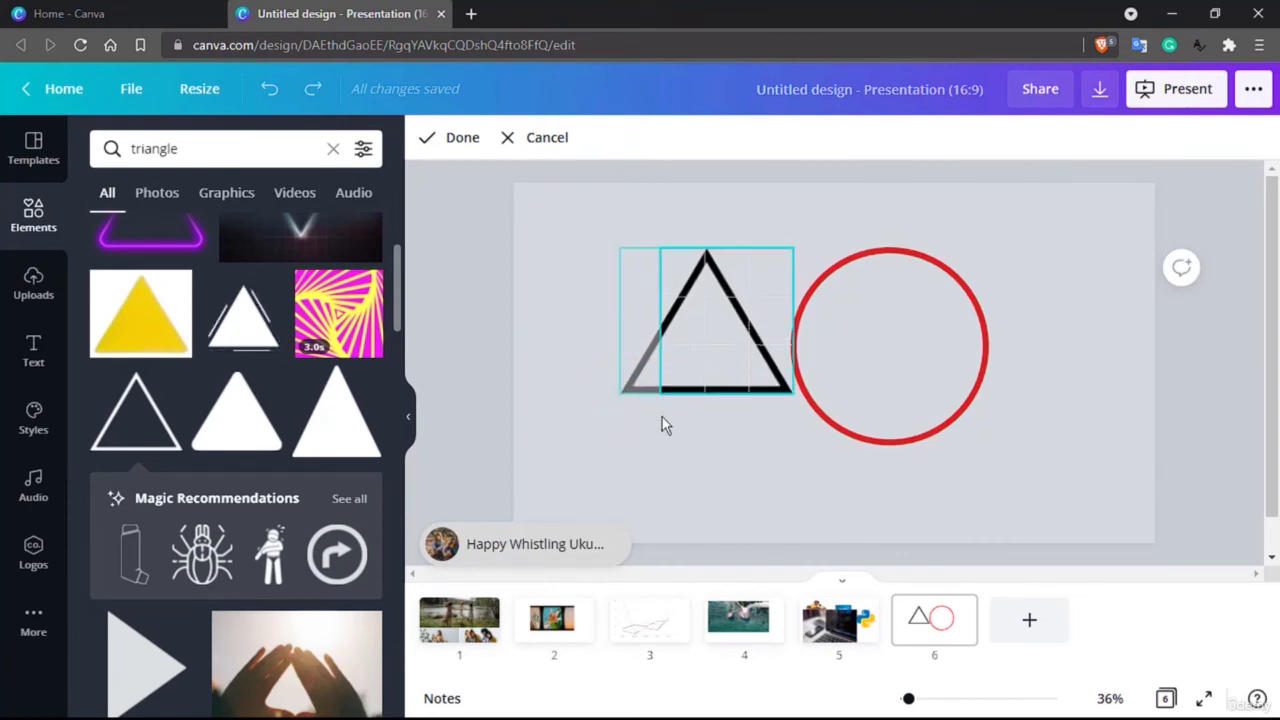
{"action": "left_click", "coordinate": [426, 137]}
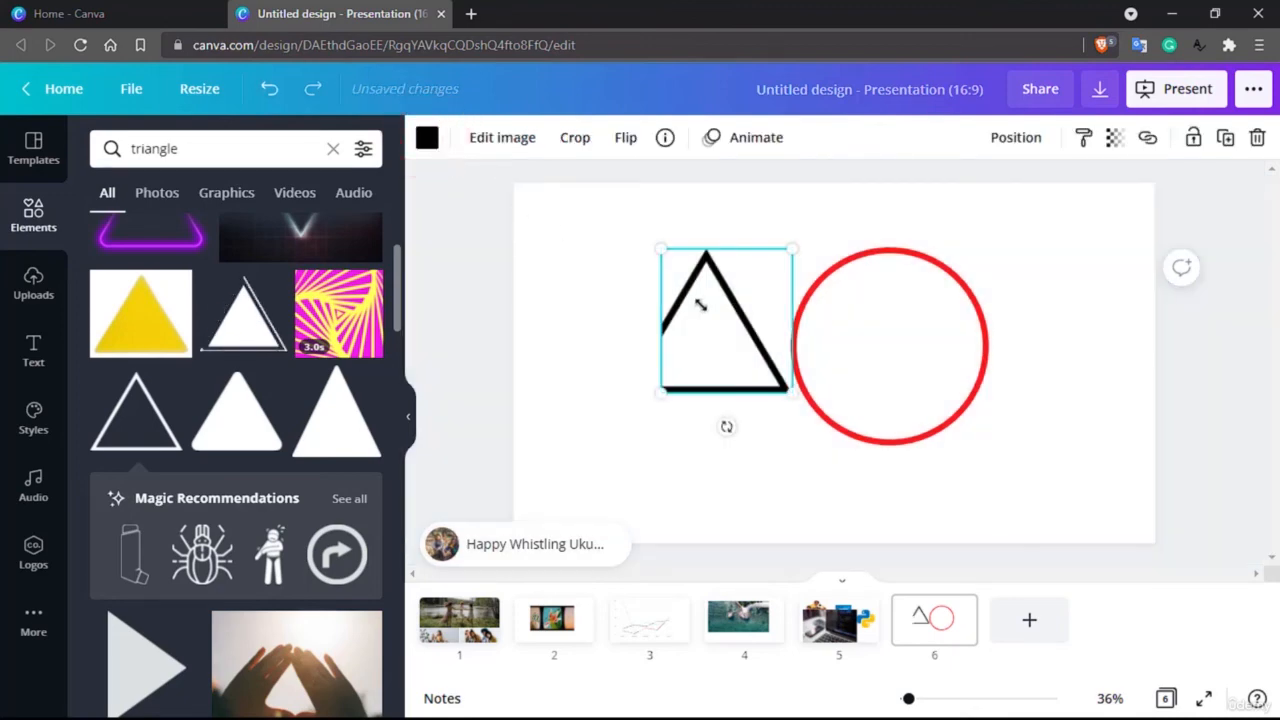
Step: Flip the cropped triangle horizontally
{"action": "right_click", "coordinate": [702, 315]}
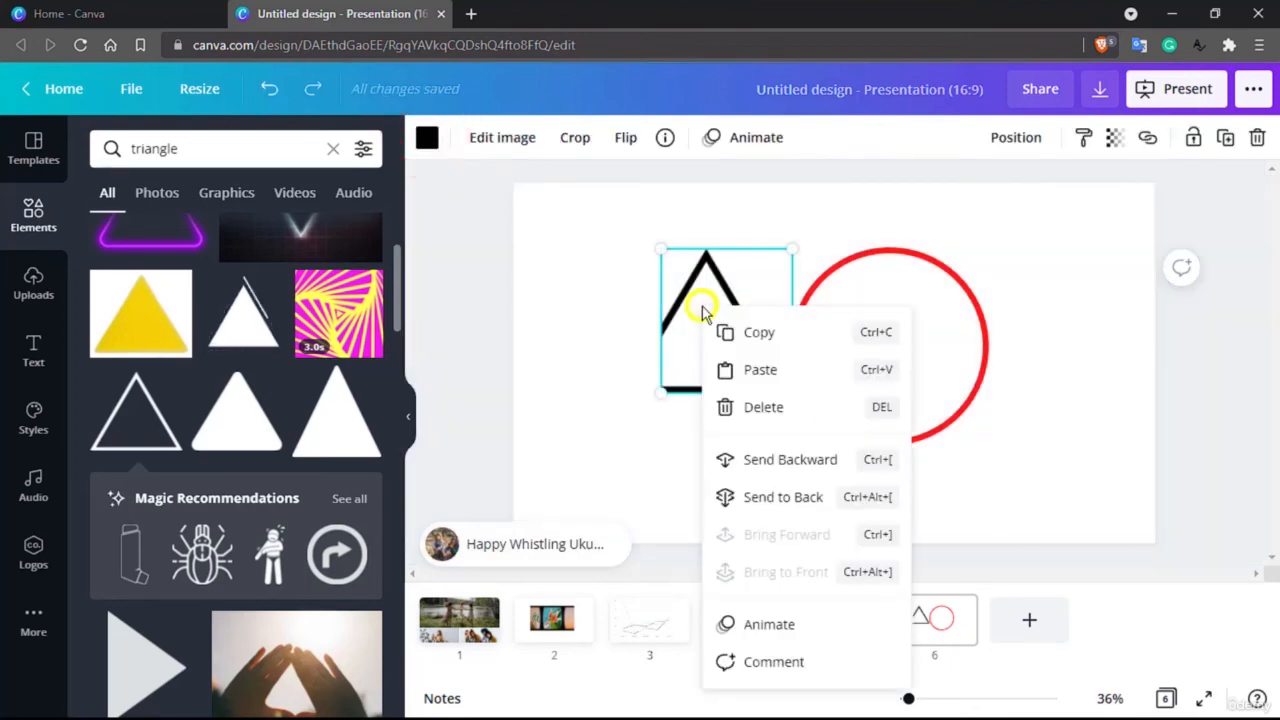
{"action": "left_click", "coordinate": [535, 325]}
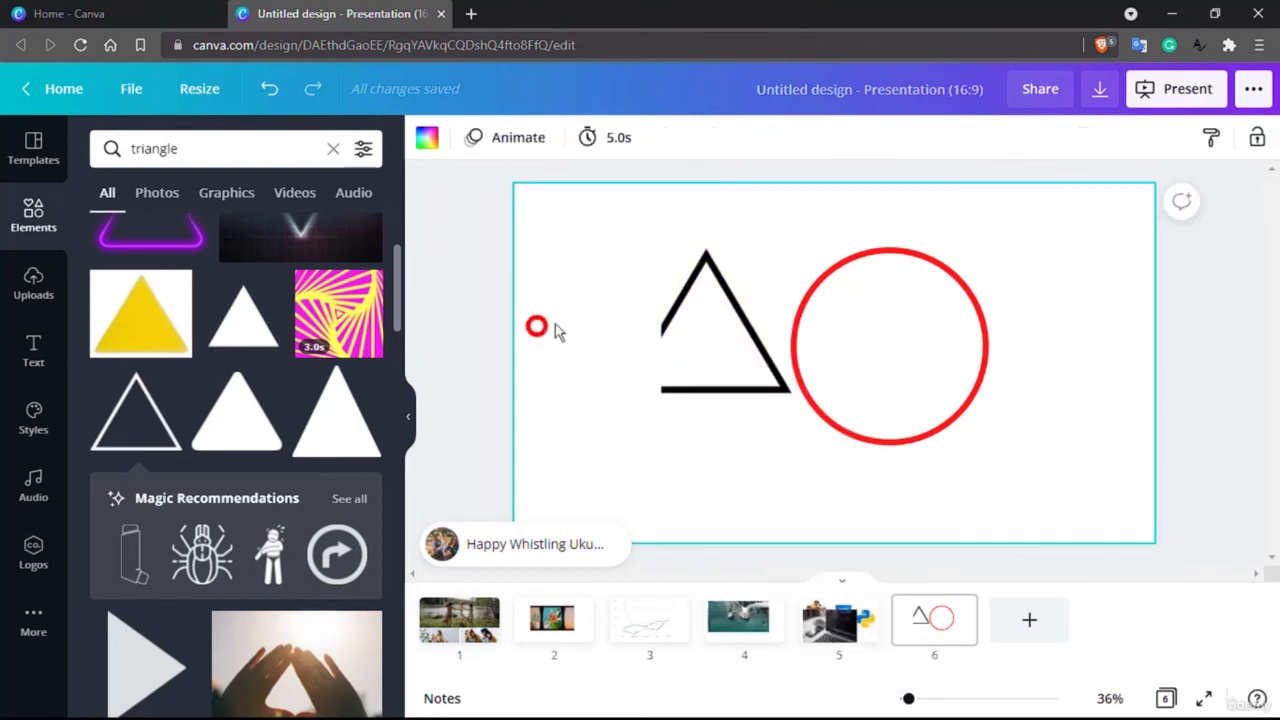
{"action": "left_click", "coordinate": [701, 298]}
{"action": "right_click", "coordinate": [702, 305]}
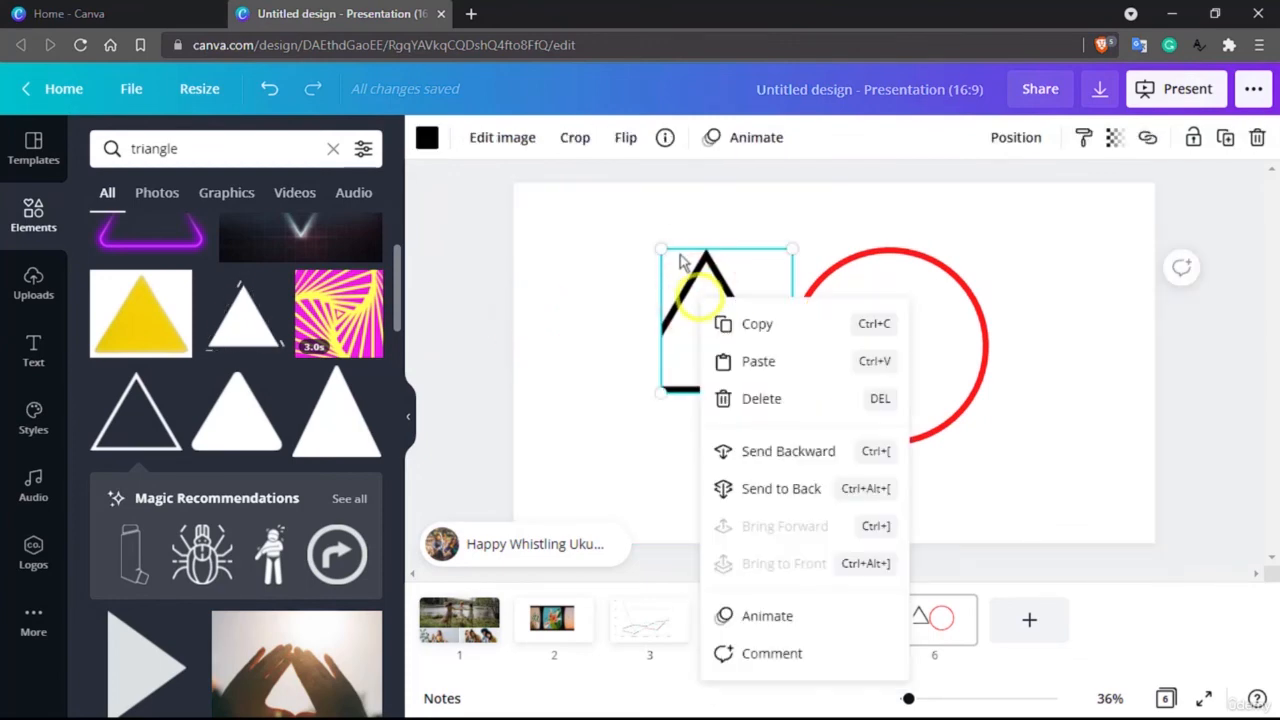
{"action": "left_click", "coordinate": [625, 137]}
{"action": "left_click", "coordinate": [645, 190]}
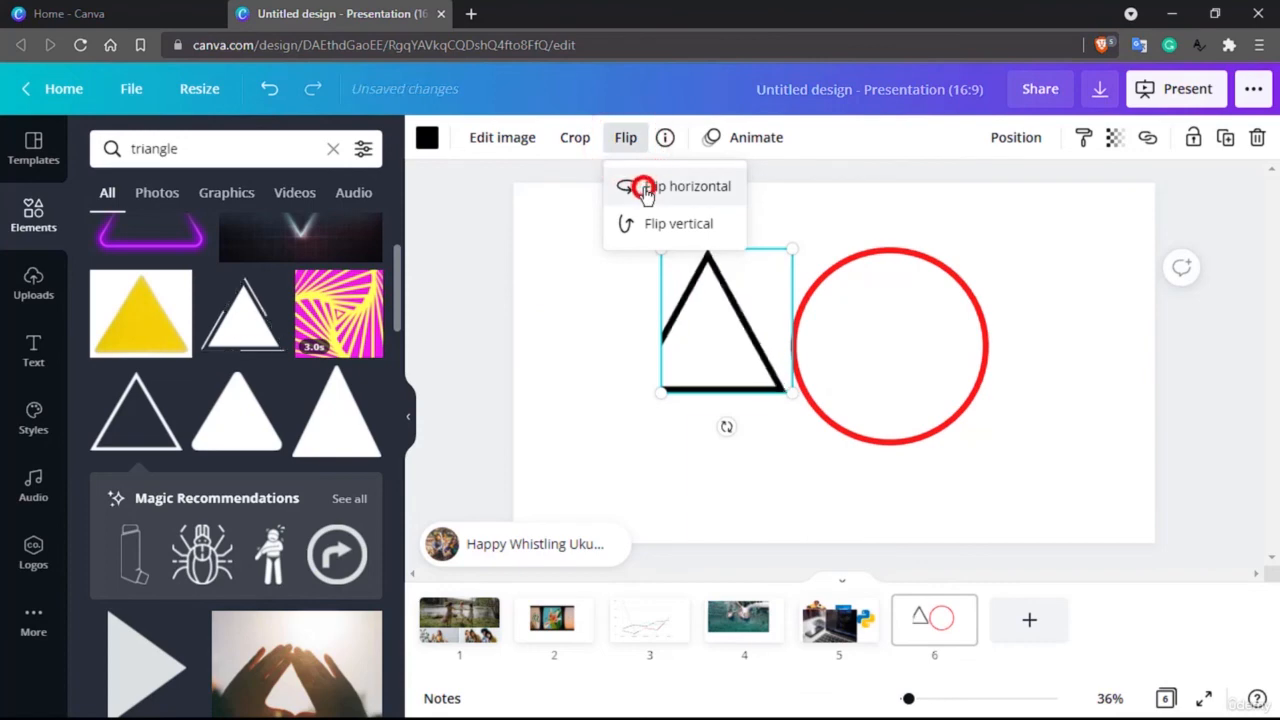
{"action": "left_click", "coordinate": [622, 380]}
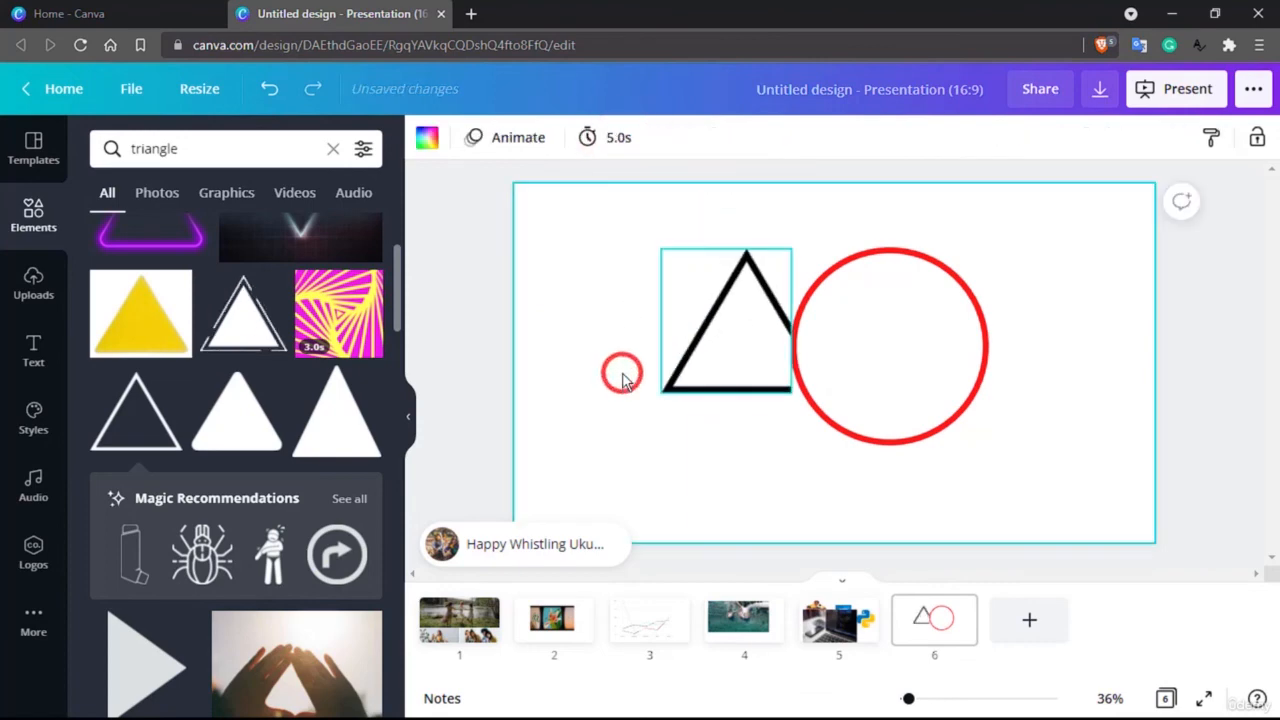
{"action": "left_click", "coordinate": [498, 253]}
Step: Flip the cropped triangle vertically so it points down, and flip it vertically again to turn it back upright
{"action": "left_click", "coordinate": [740, 305]}
{"action": "left_click", "coordinate": [626, 138]}
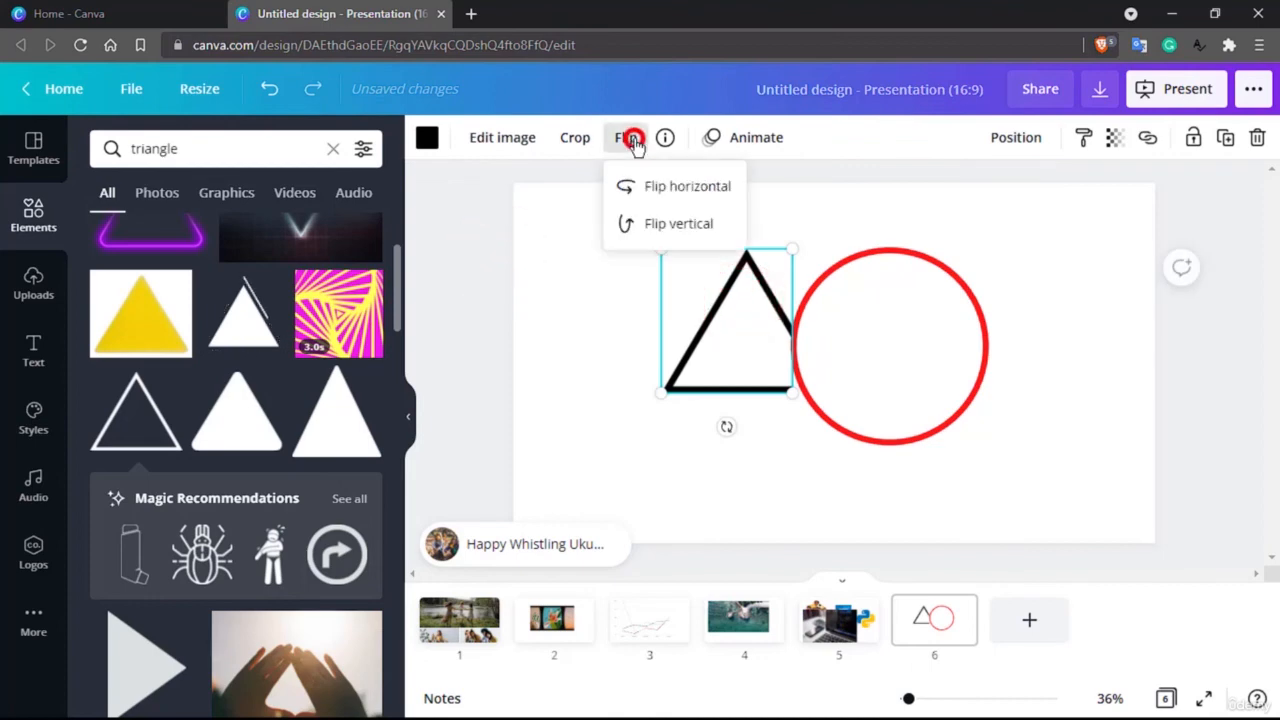
{"action": "left_click", "coordinate": [660, 223]}
{"action": "left_click", "coordinate": [658, 420]}
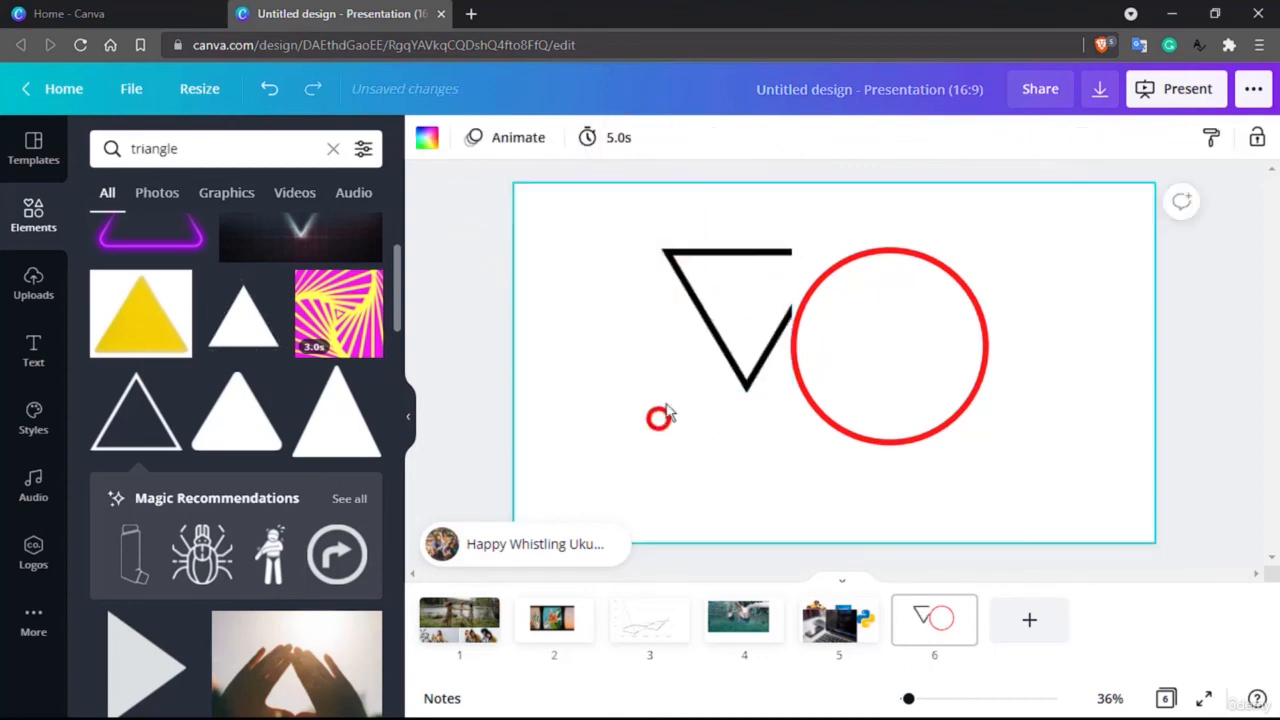
{"action": "left_click", "coordinate": [708, 306]}
{"action": "left_click", "coordinate": [625, 140]}
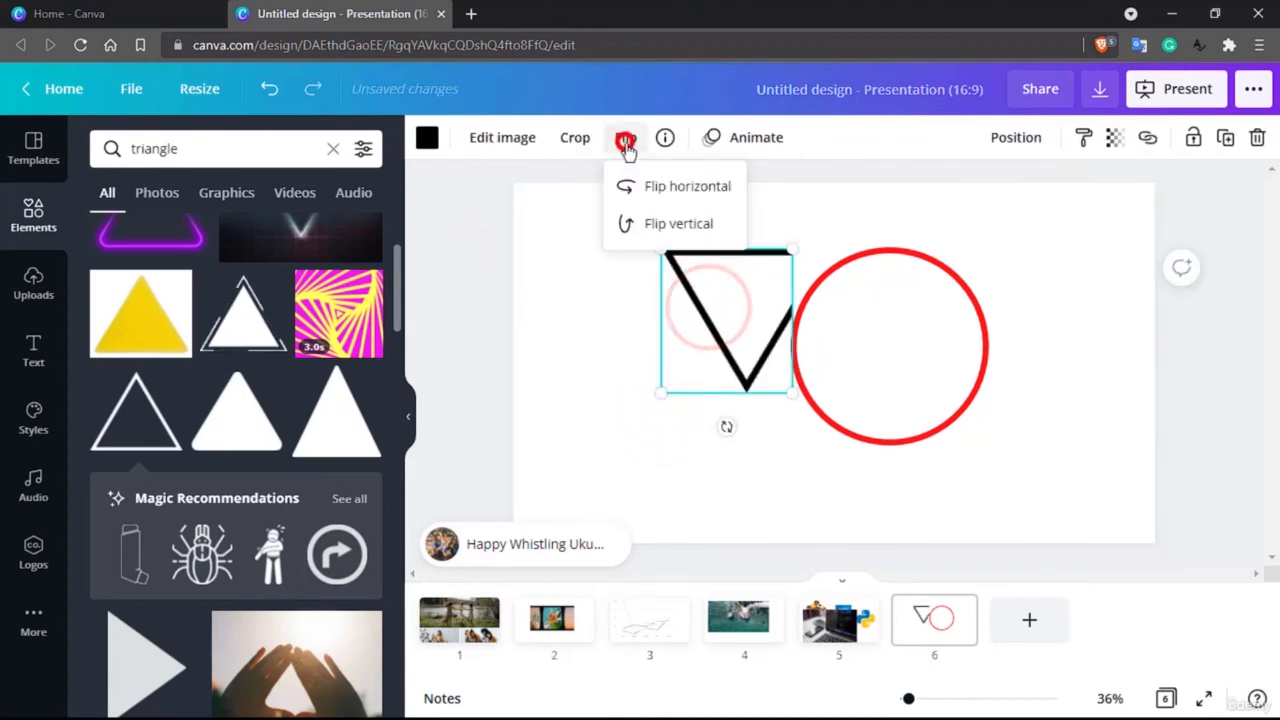
{"action": "left_click", "coordinate": [660, 224]}
Step: Recolour the triangle with the circle's red, and apply the black-to-red colour change across all pages
{"action": "left_click", "coordinate": [426, 138]}
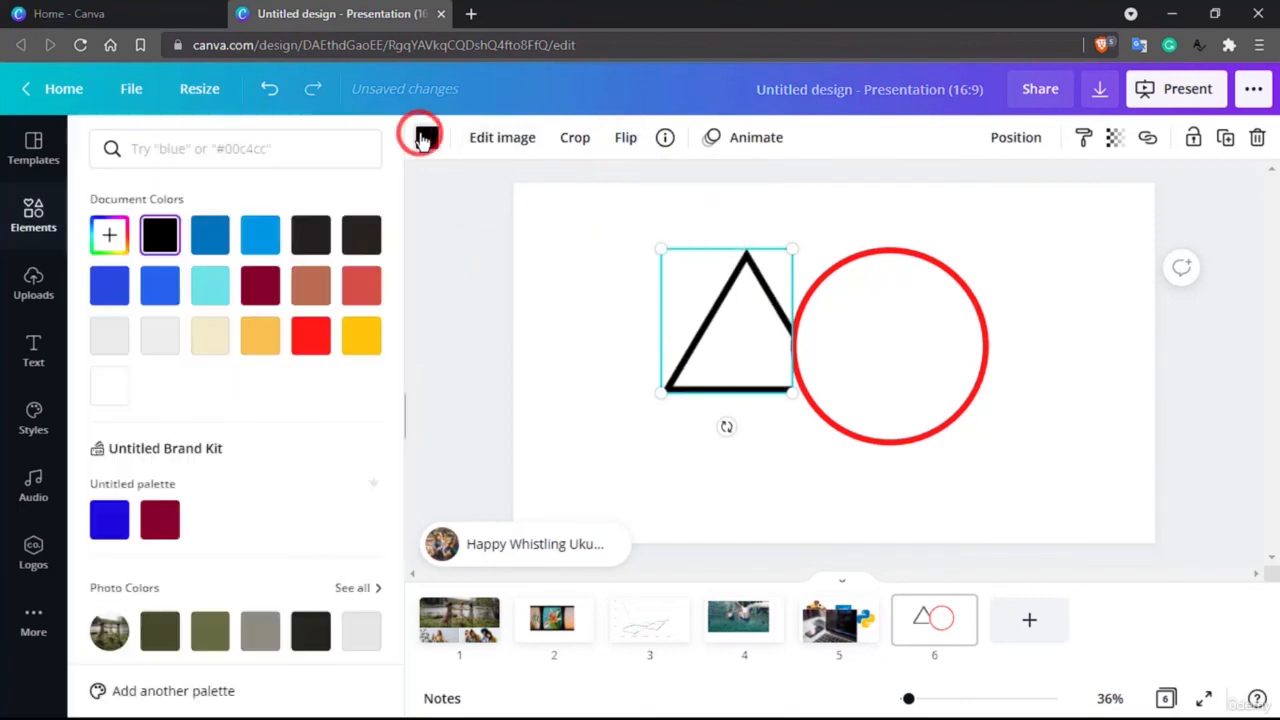
{"action": "left_click", "coordinate": [310, 335]}
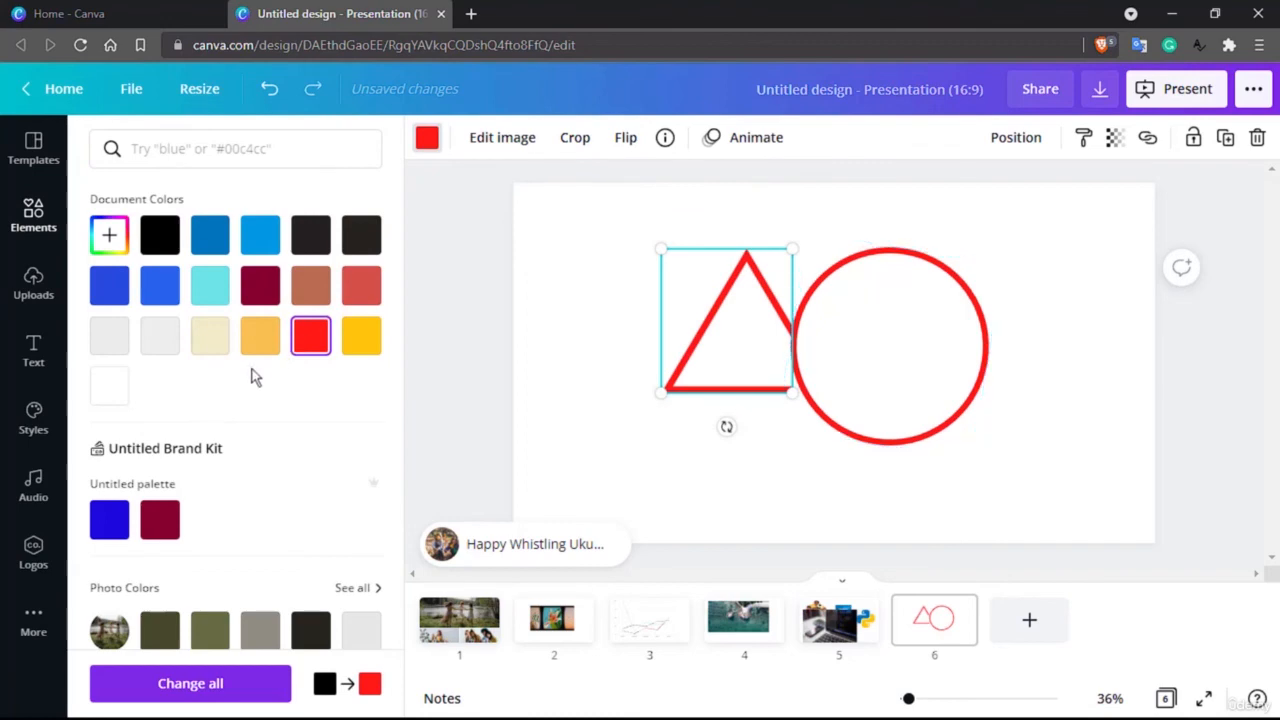
{"action": "scroll", "coordinate": [252, 377], "scroll_direction": "down", "scroll_amount": 4}
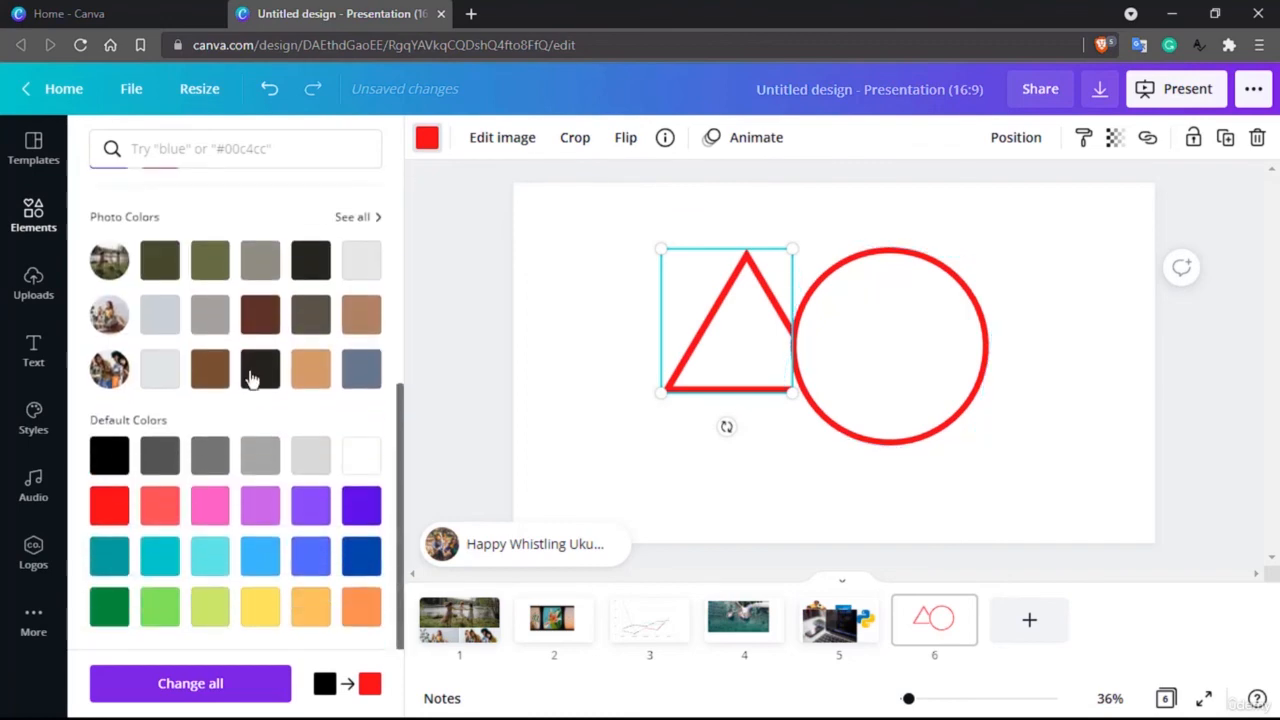
{"action": "left_click", "coordinate": [251, 694]}
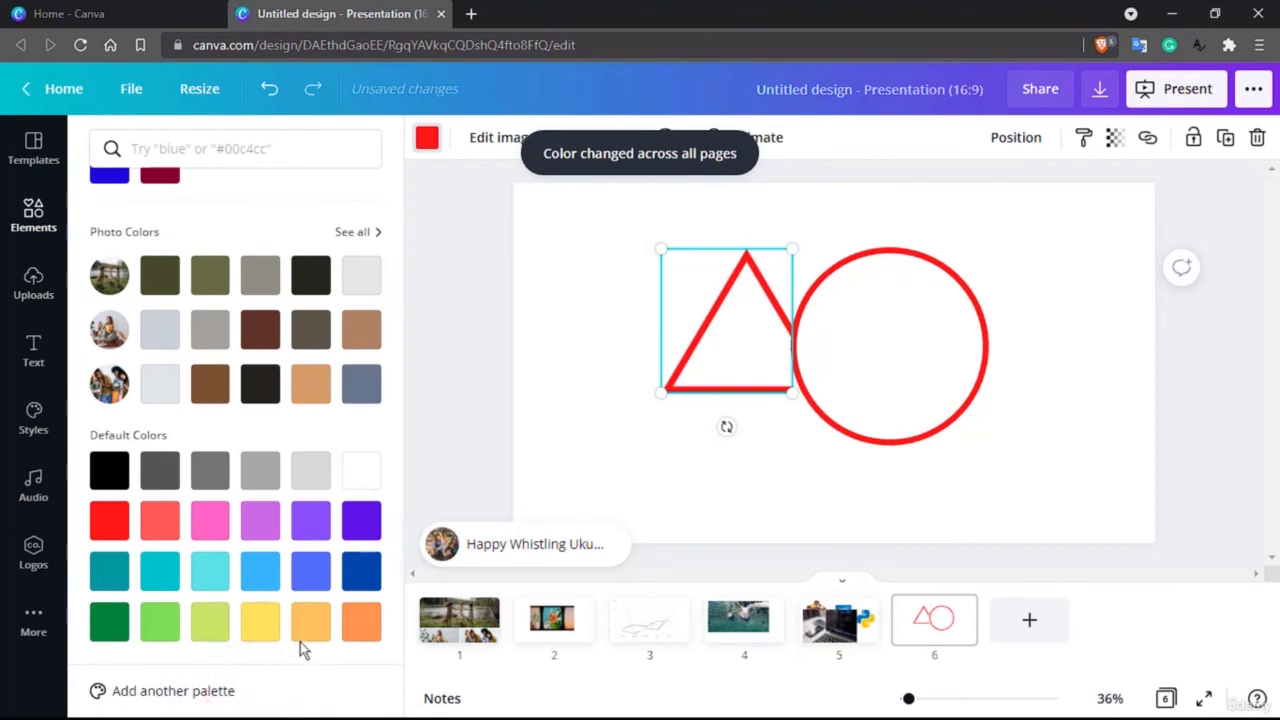
Step: Try adding the animated white triangle with accent lines from the triangle results to the sixth slide, and delete it from the slide
{"action": "left_click", "coordinate": [603, 363]}
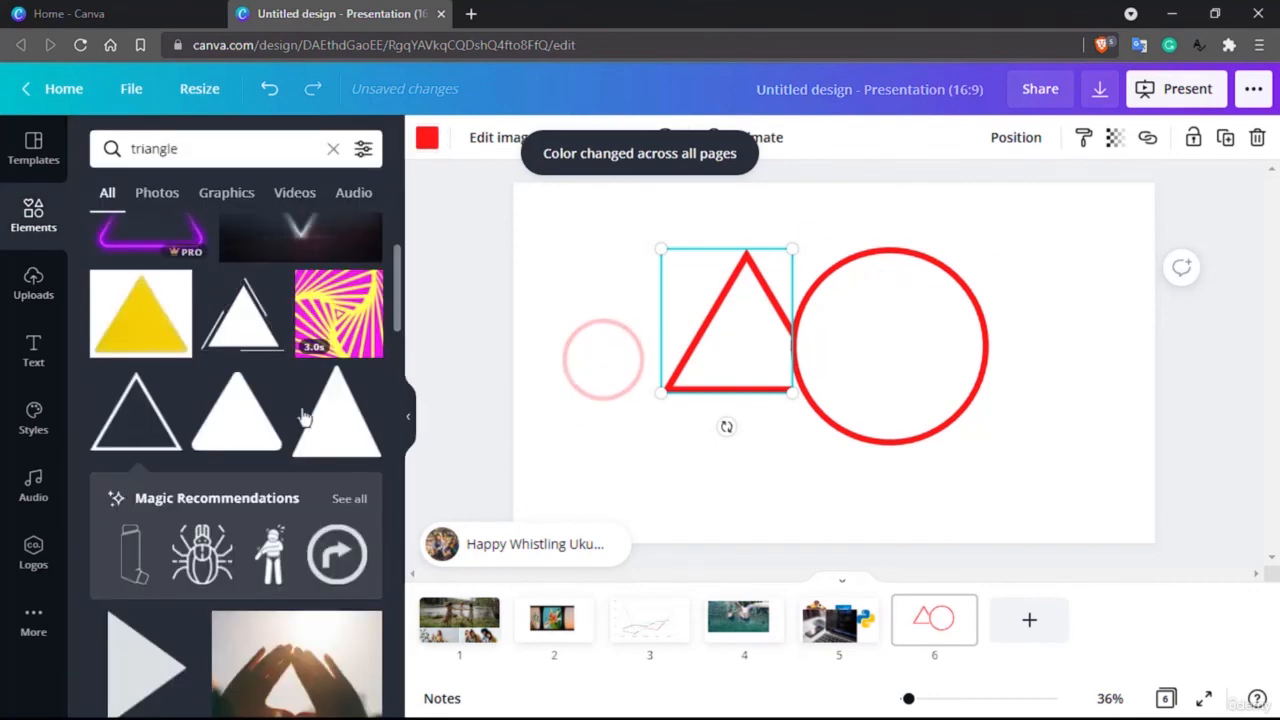
{"action": "scroll", "coordinate": [193, 435], "scroll_direction": "down", "scroll_amount": 3}
{"action": "scroll", "coordinate": [193, 435], "scroll_direction": "up", "scroll_amount": 4}
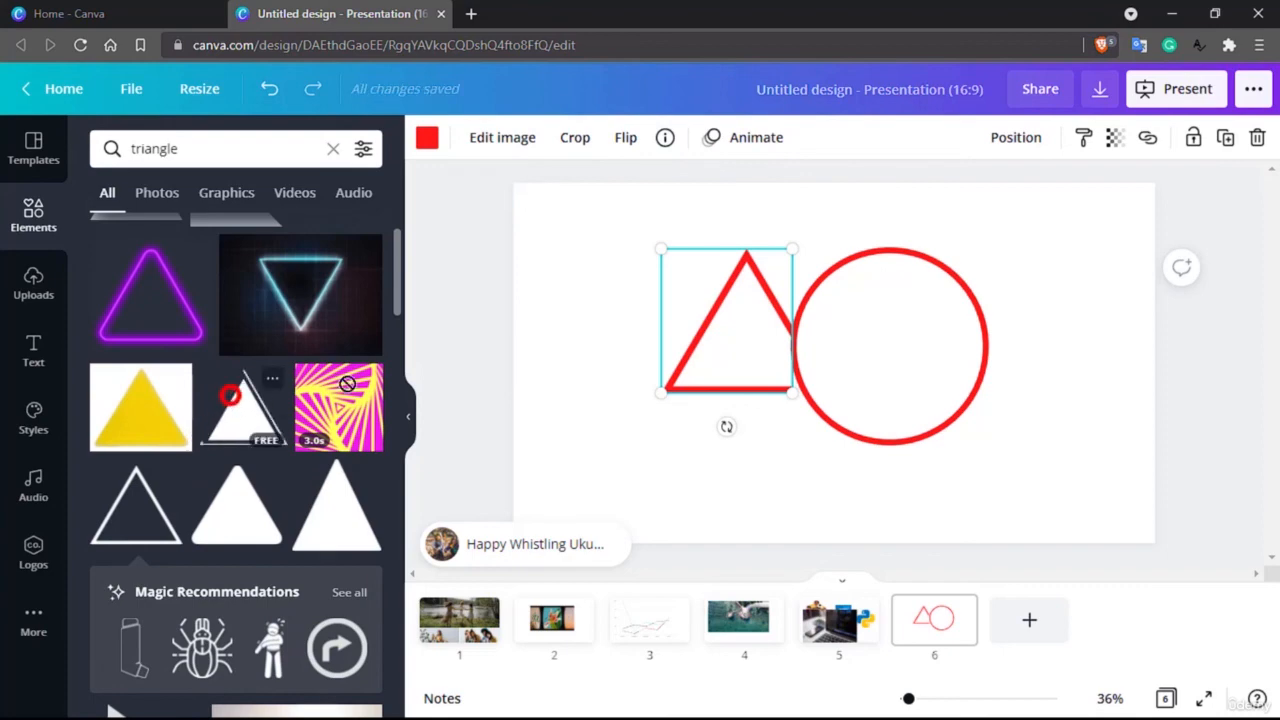
{"action": "left_click_drag", "start_coordinate": [230, 395], "coordinate": [686, 448]}
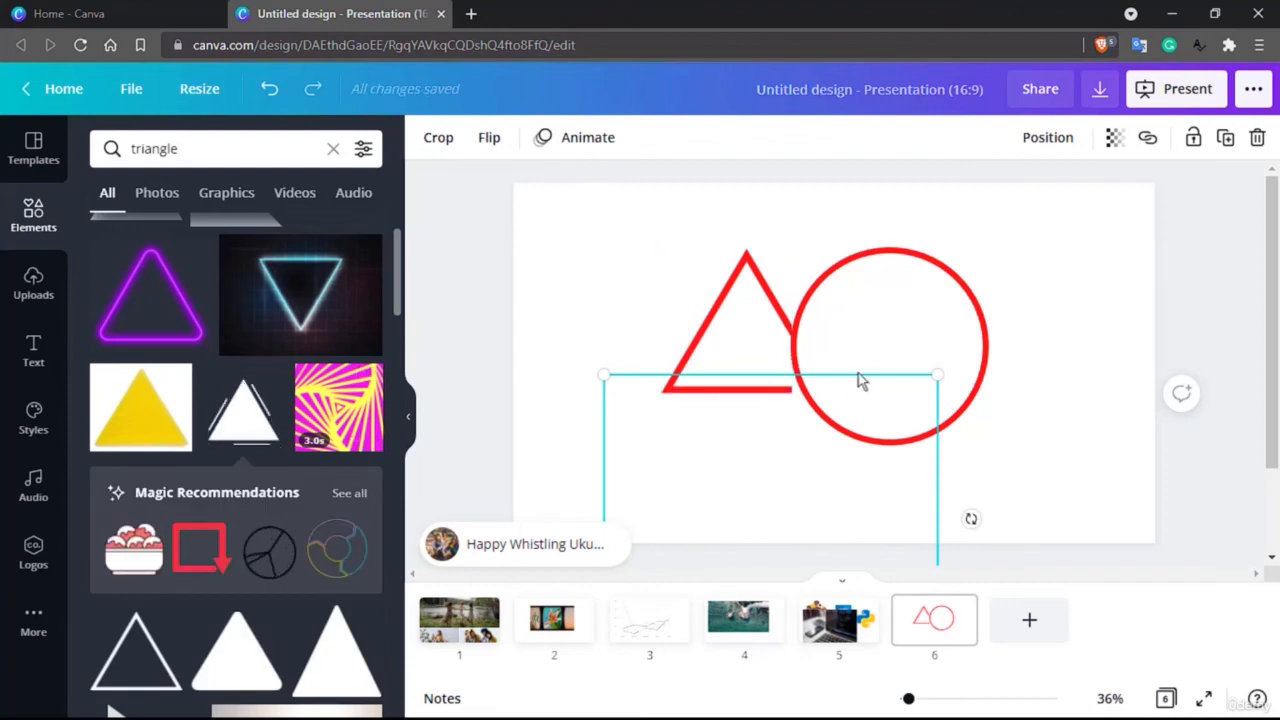
{"action": "key", "text": "Delete"}
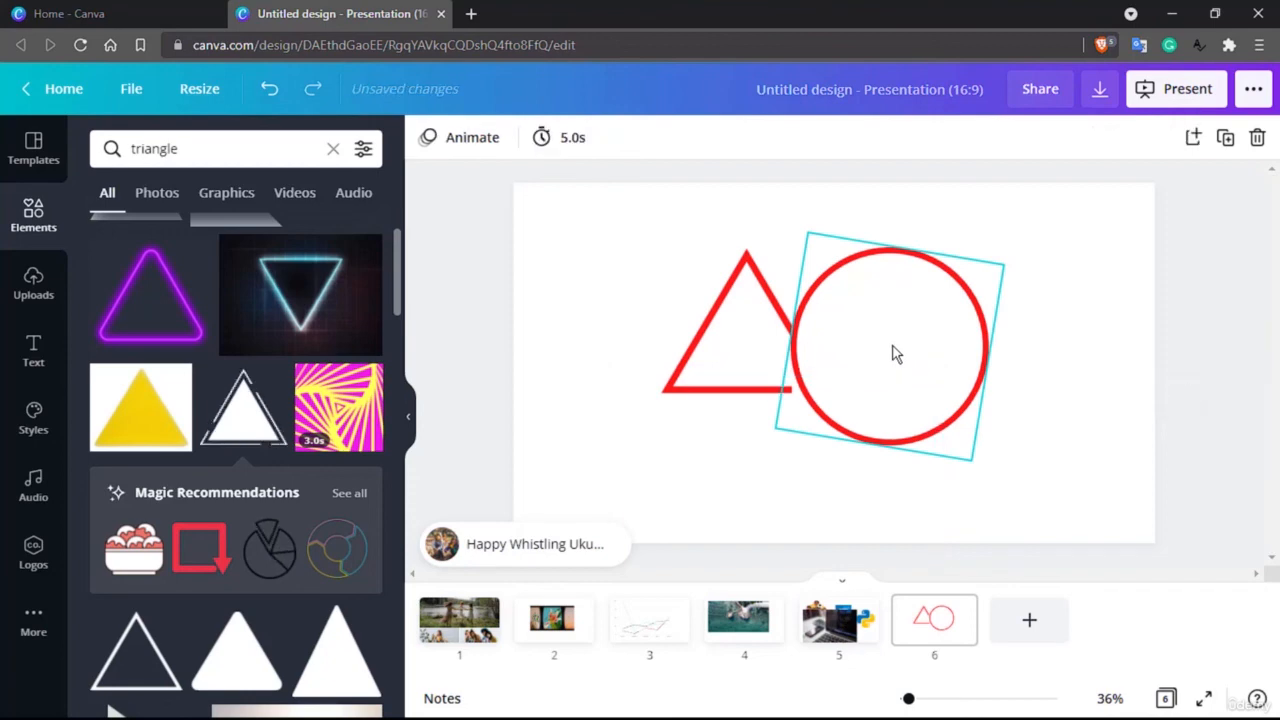
Step: Look through the remaining triangle results, and review the elements library's categories from recently used items down to charts, frames and grids
{"action": "scroll", "coordinate": [170, 468], "scroll_direction": "down", "scroll_amount": 5}
{"action": "scroll", "coordinate": [170, 468], "scroll_direction": "up", "scroll_amount": 6}
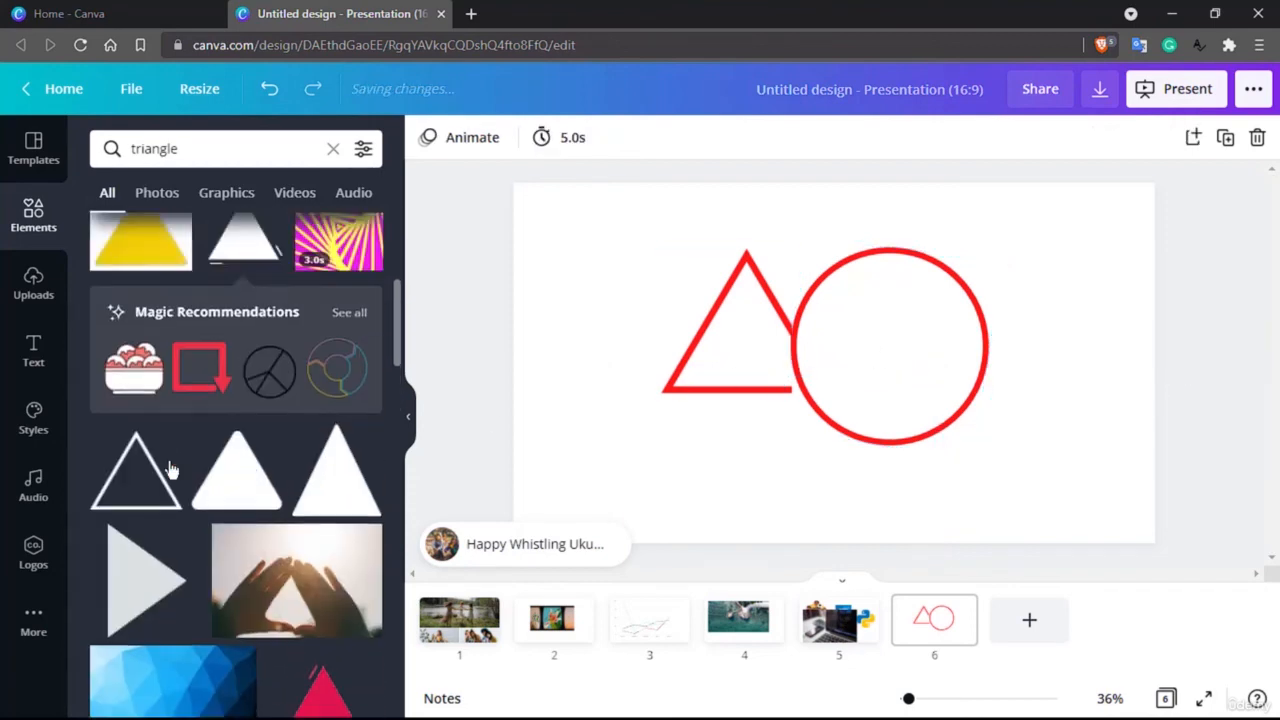
{"action": "left_click", "coordinate": [33, 213]}
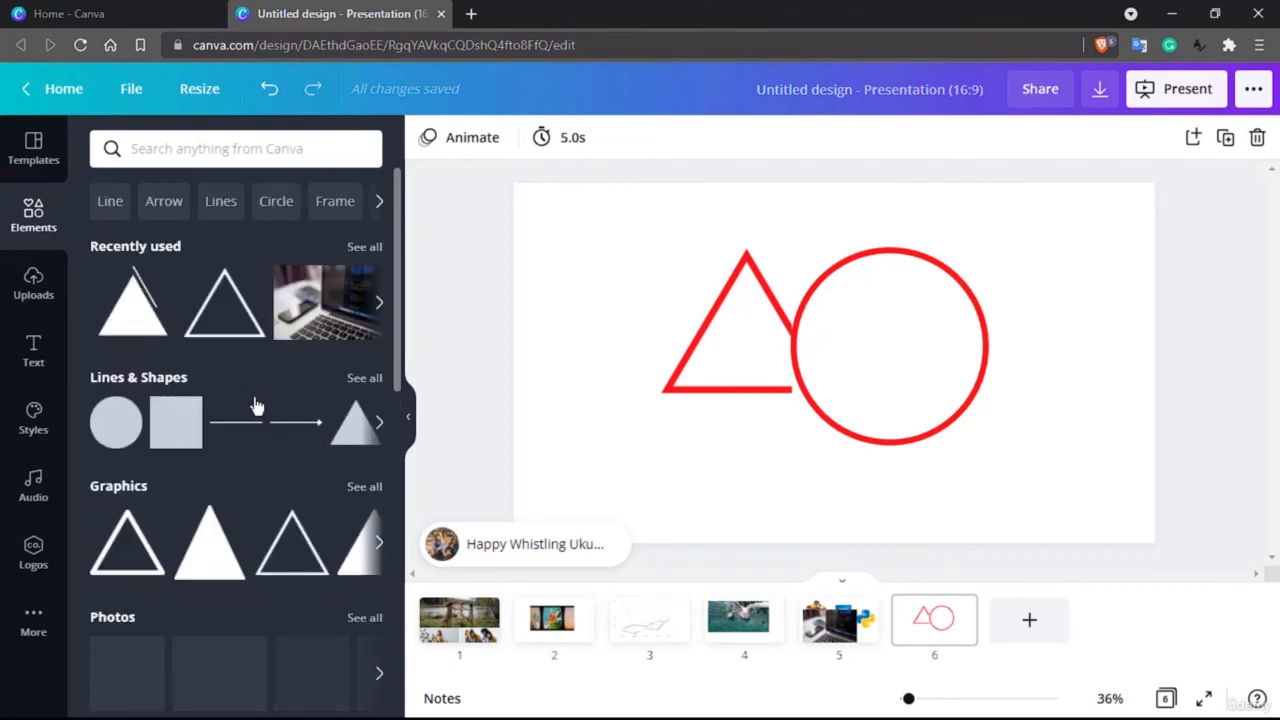
{"action": "scroll", "coordinate": [256, 405], "scroll_direction": "down", "scroll_amount": 4}
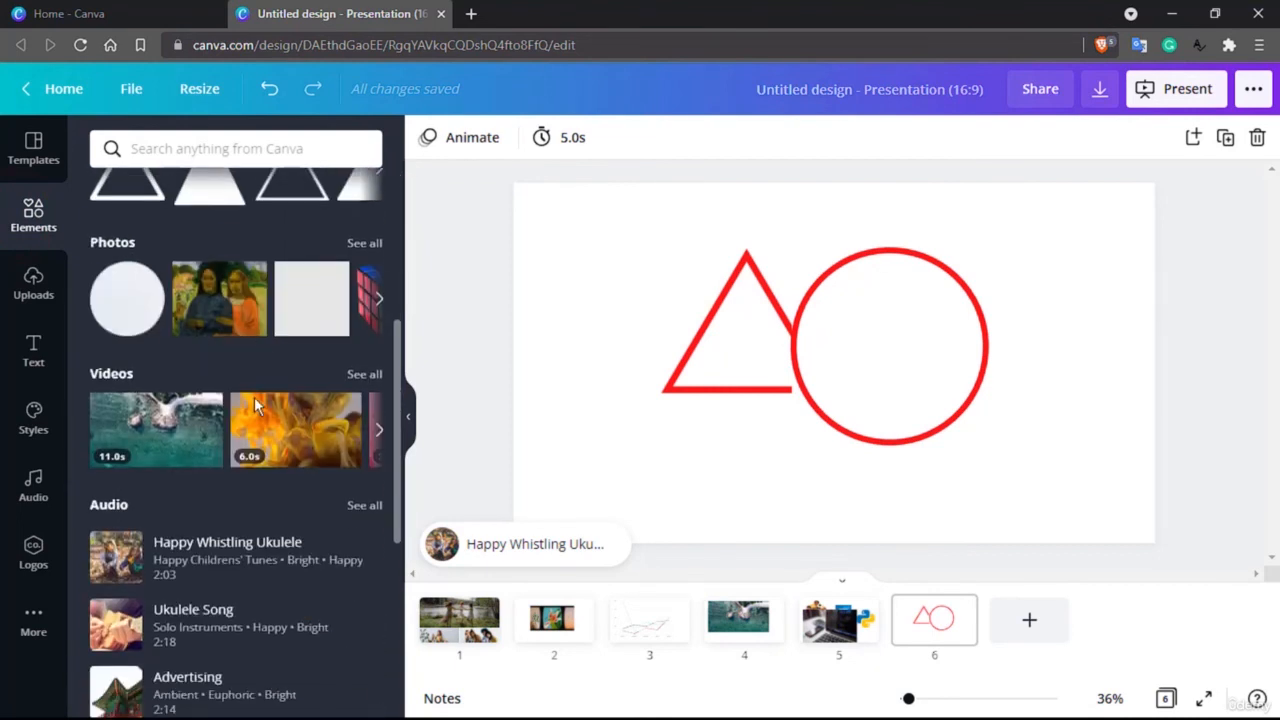
{"action": "scroll", "coordinate": [254, 400], "scroll_direction": "down", "scroll_amount": 3}
{"action": "scroll", "coordinate": [256, 405], "scroll_direction": "down", "scroll_amount": 3}
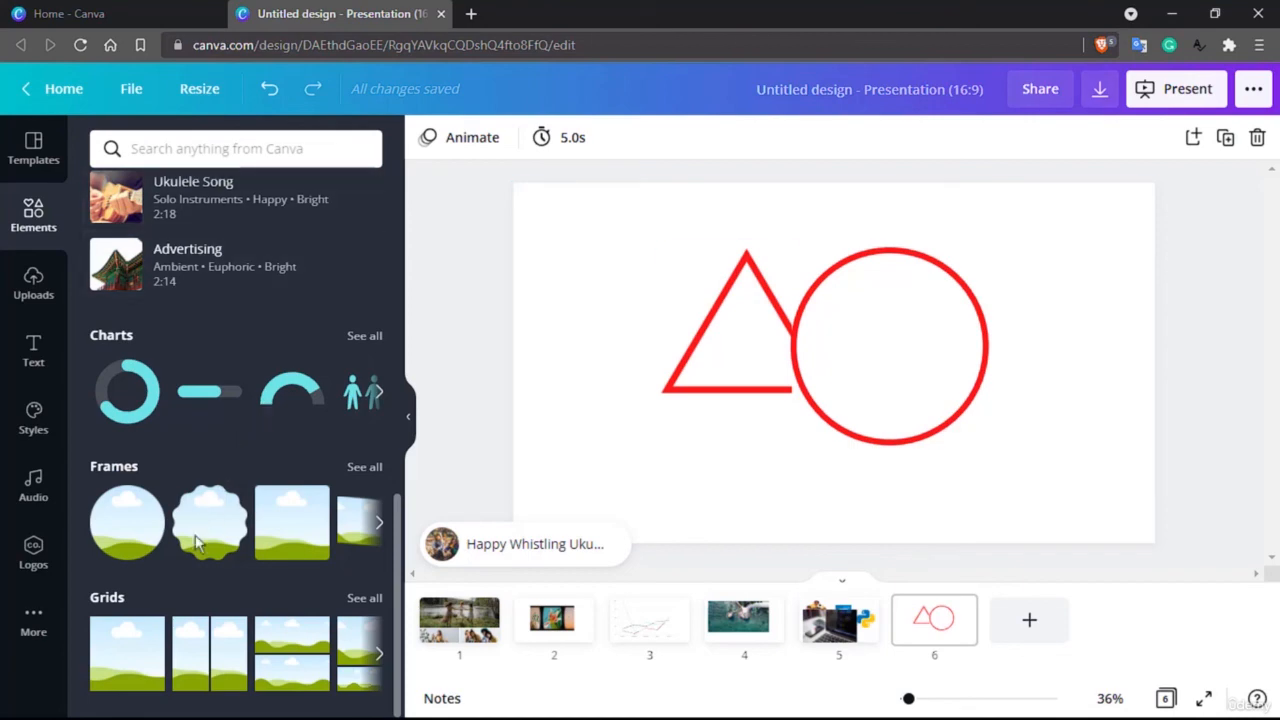
{"action": "scroll", "coordinate": [167, 599], "scroll_direction": "up", "scroll_amount": 10}
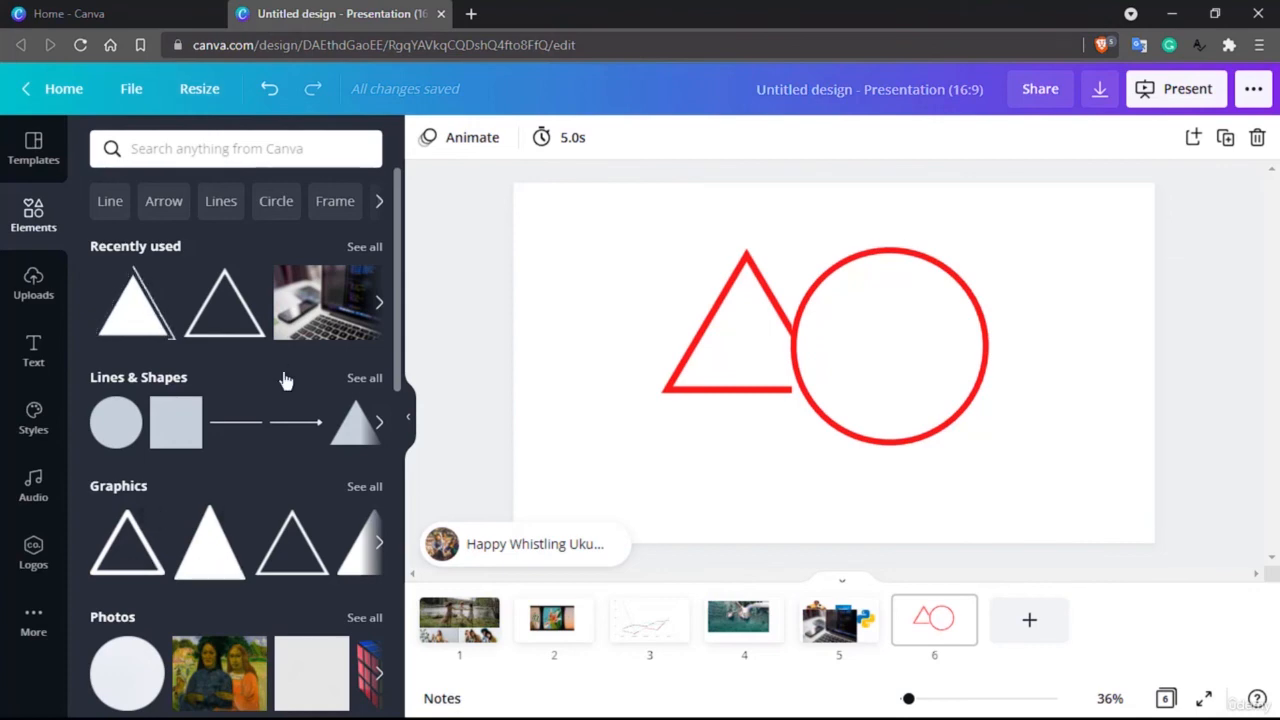
{"action": "left_click", "coordinate": [790, 338]}
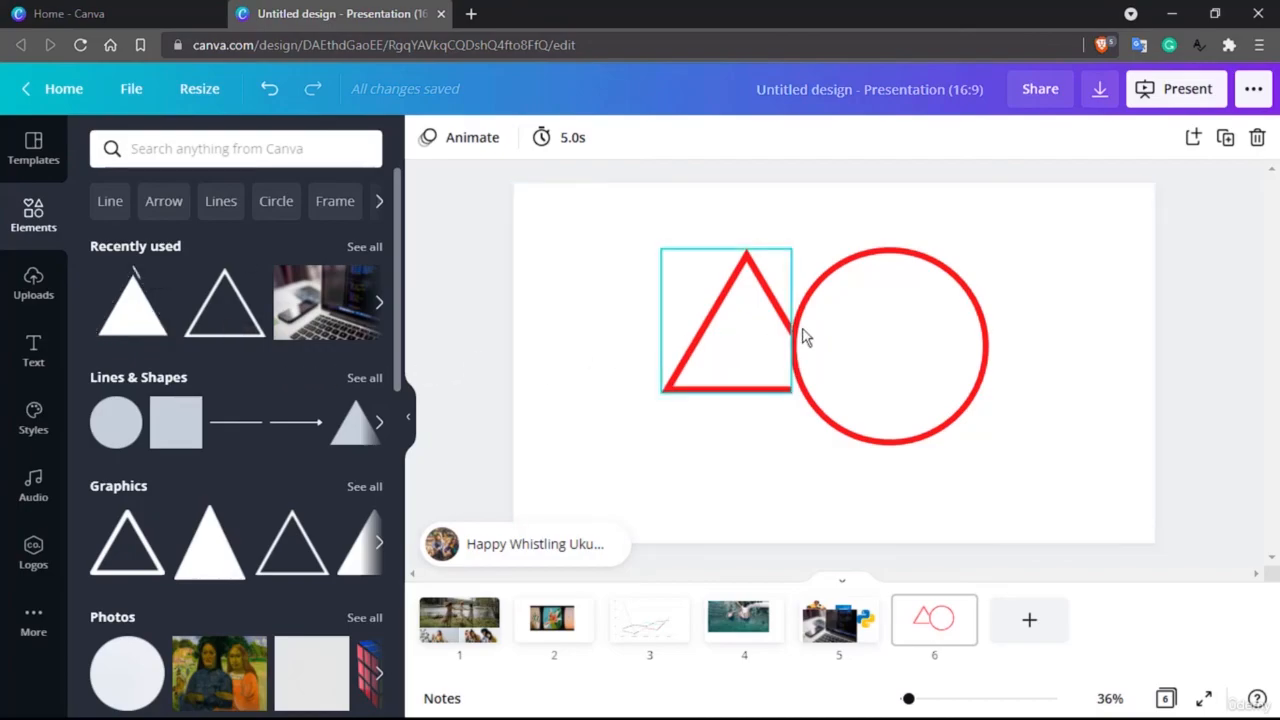